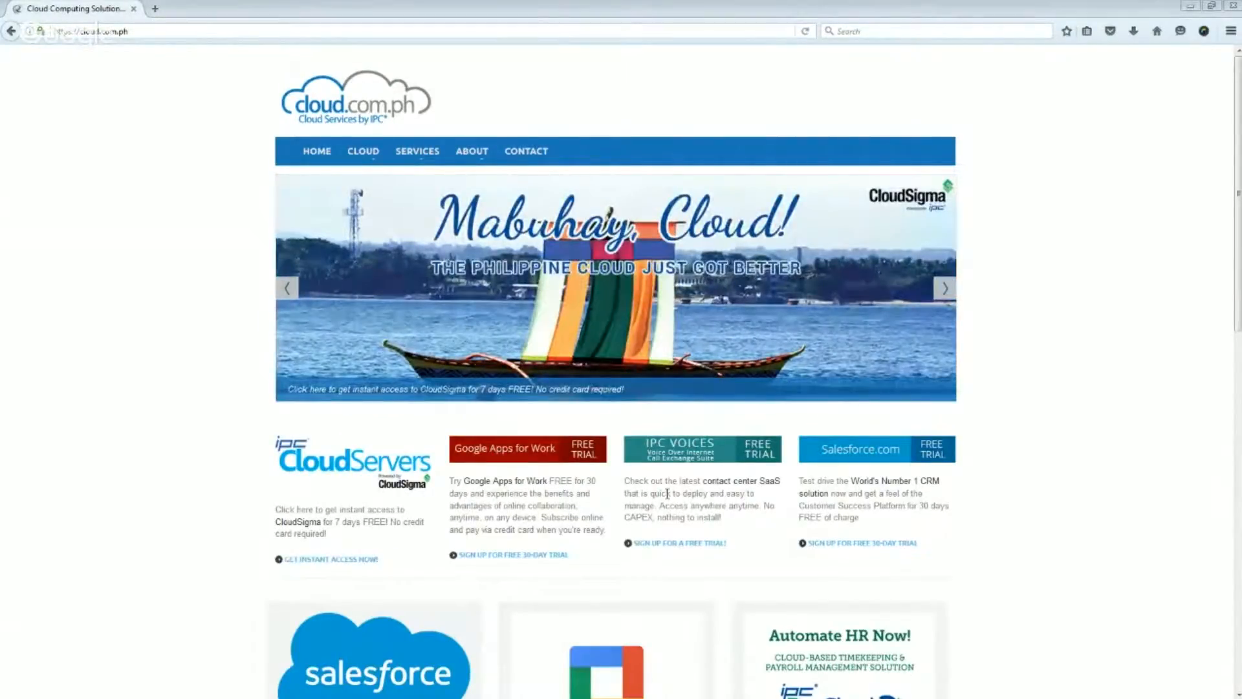
- Open the CloudSigma web app from the IPC CloudServers offer on the cloud.com.ph home page
left_click(349, 31)
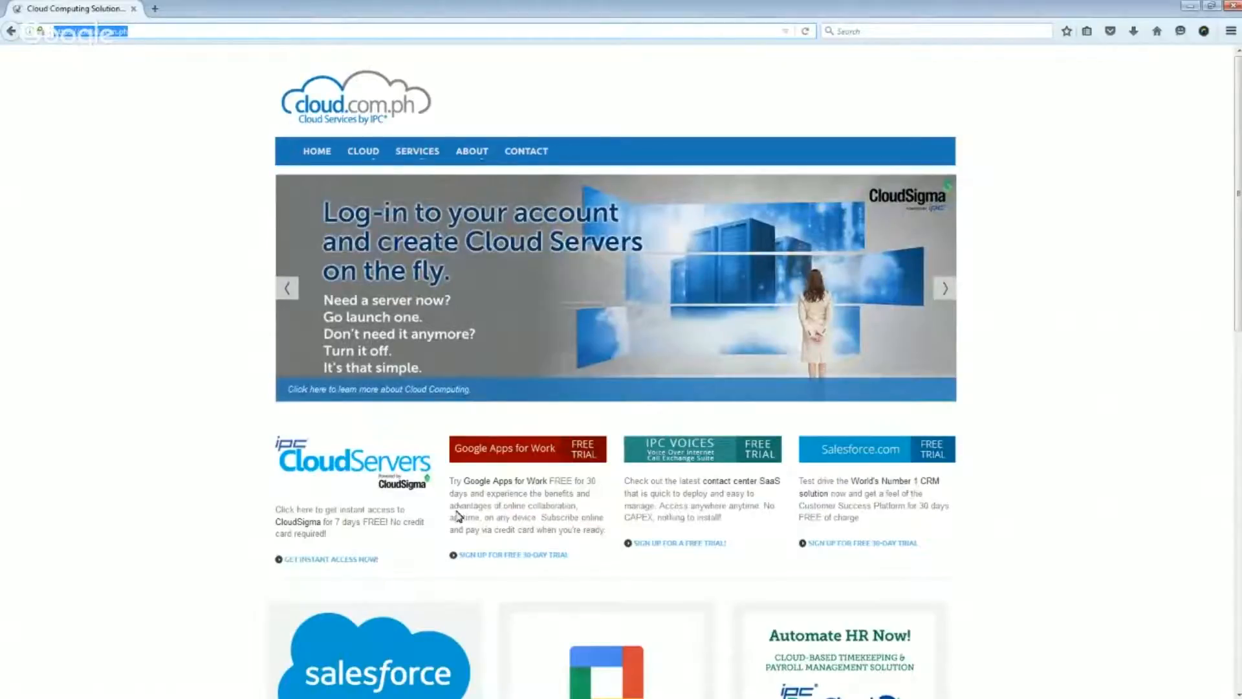
left_click(317, 469)
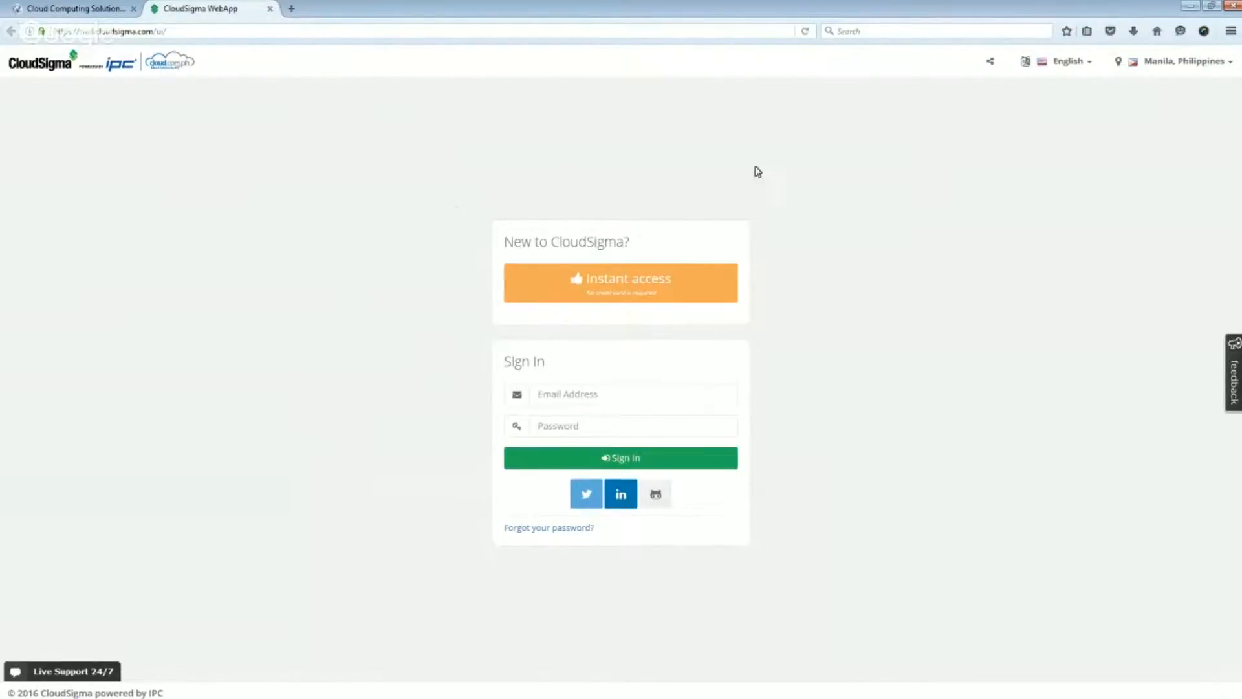
- Look through the interface languages and the cloud locations offered on the sign-in page
left_click(1061, 64)
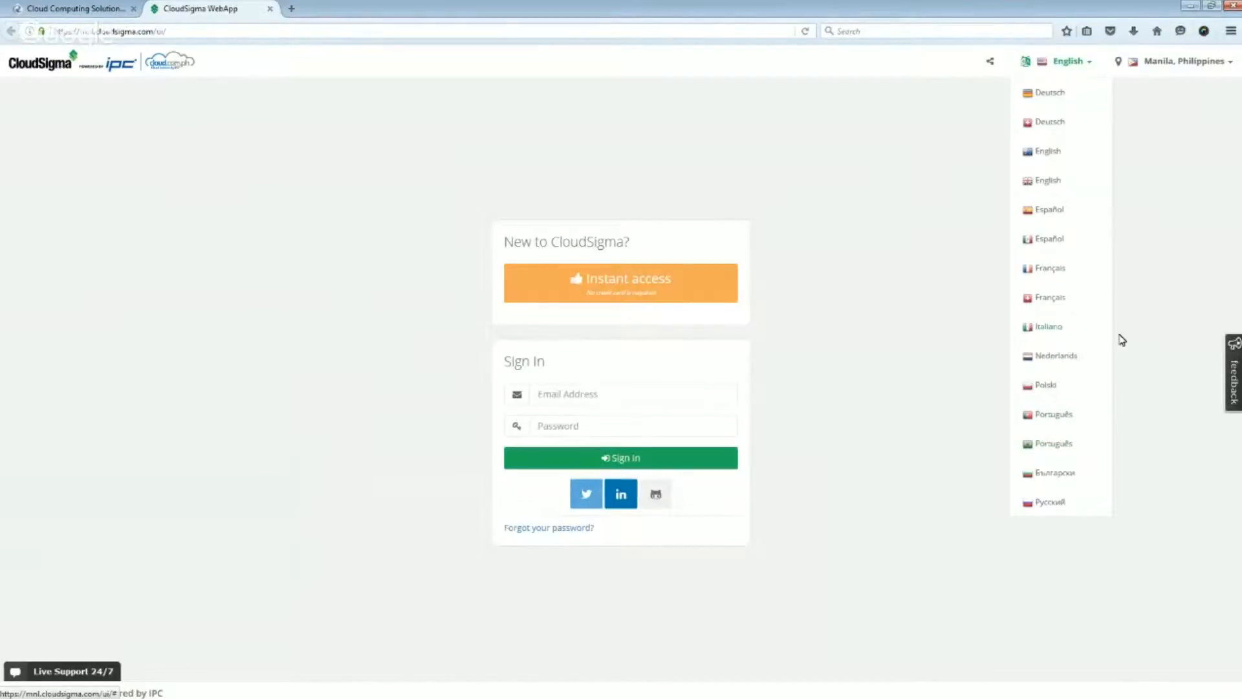
left_click(1197, 262)
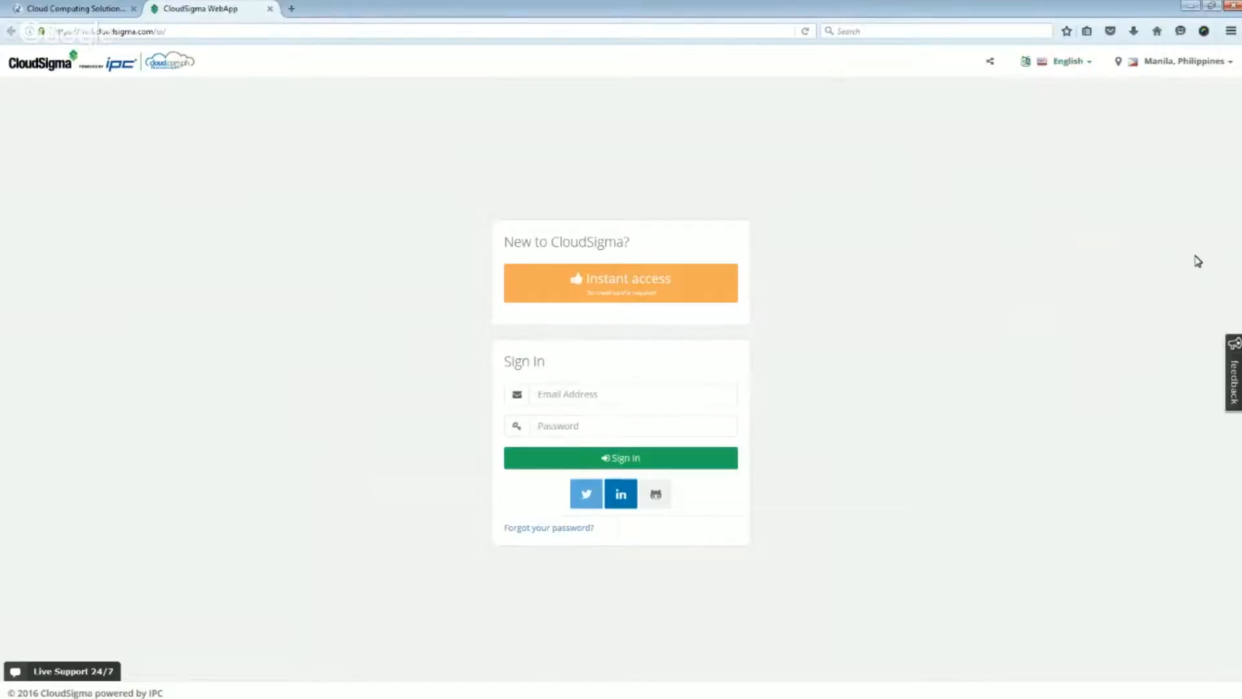
left_click(1191, 62)
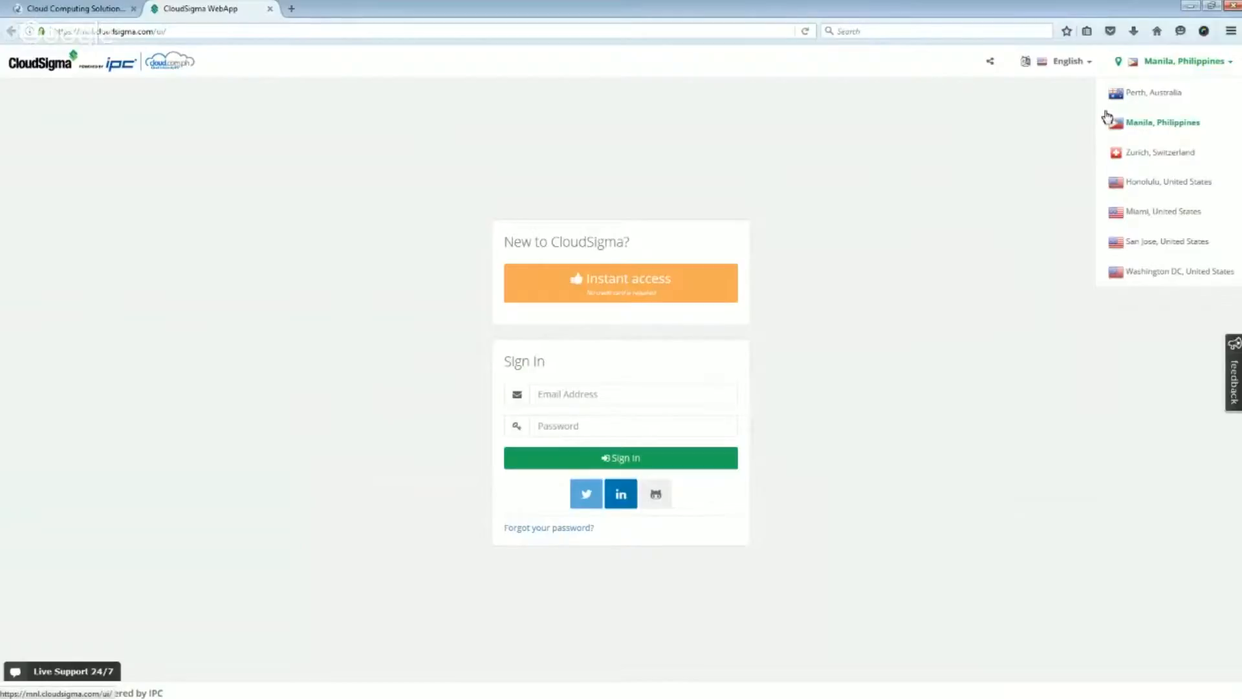
left_click(1049, 125)
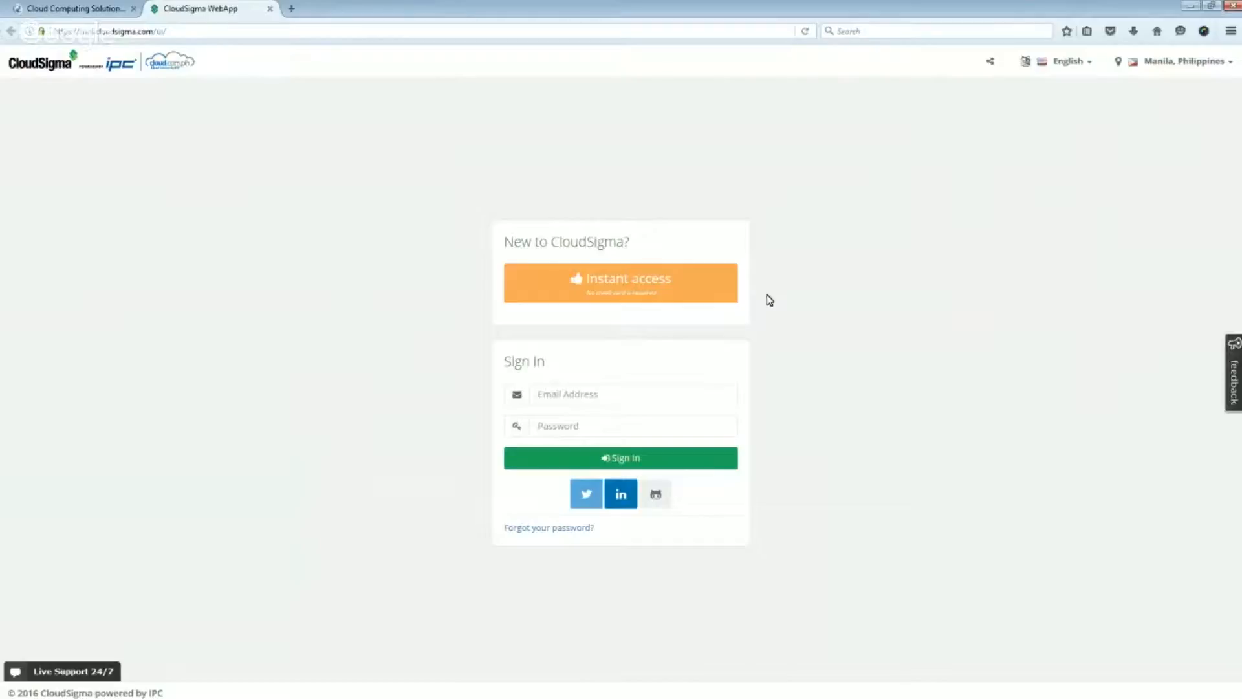
- Sign in with the account e-mail and password, and dismiss the browser's offer to remember the login
left_click(623, 389)
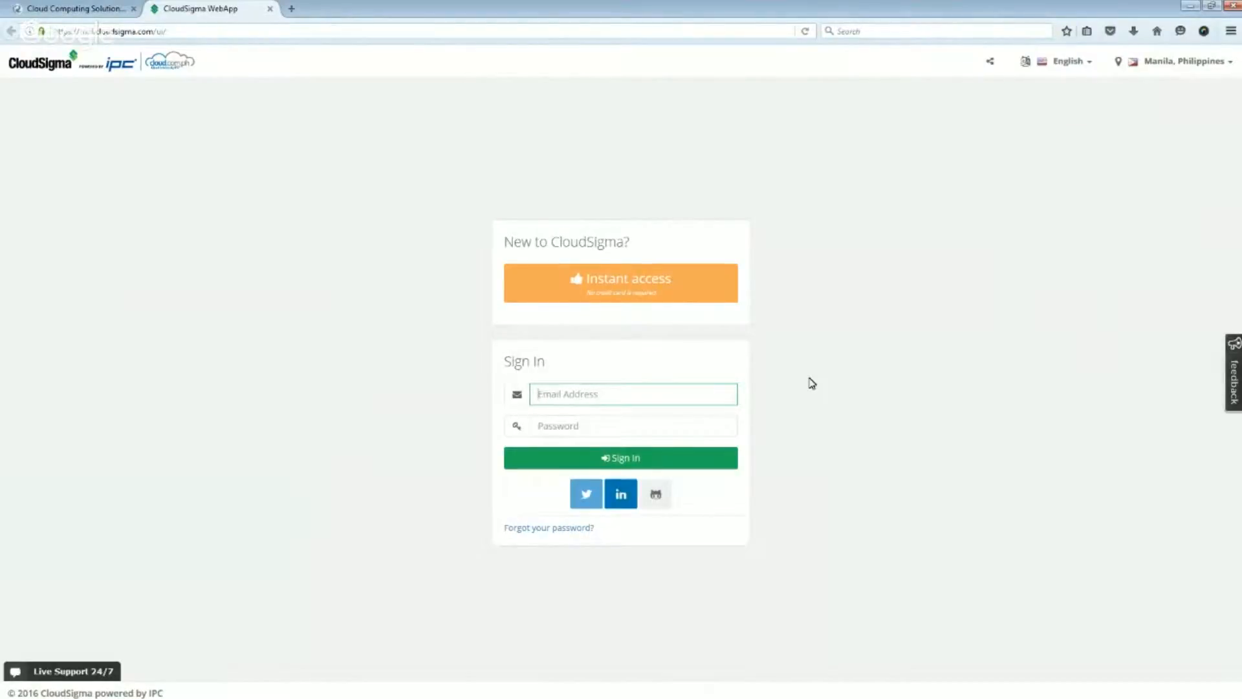
left_click(713, 391)
key("Down")
key("Return")
left_click(708, 420)
type("***********")
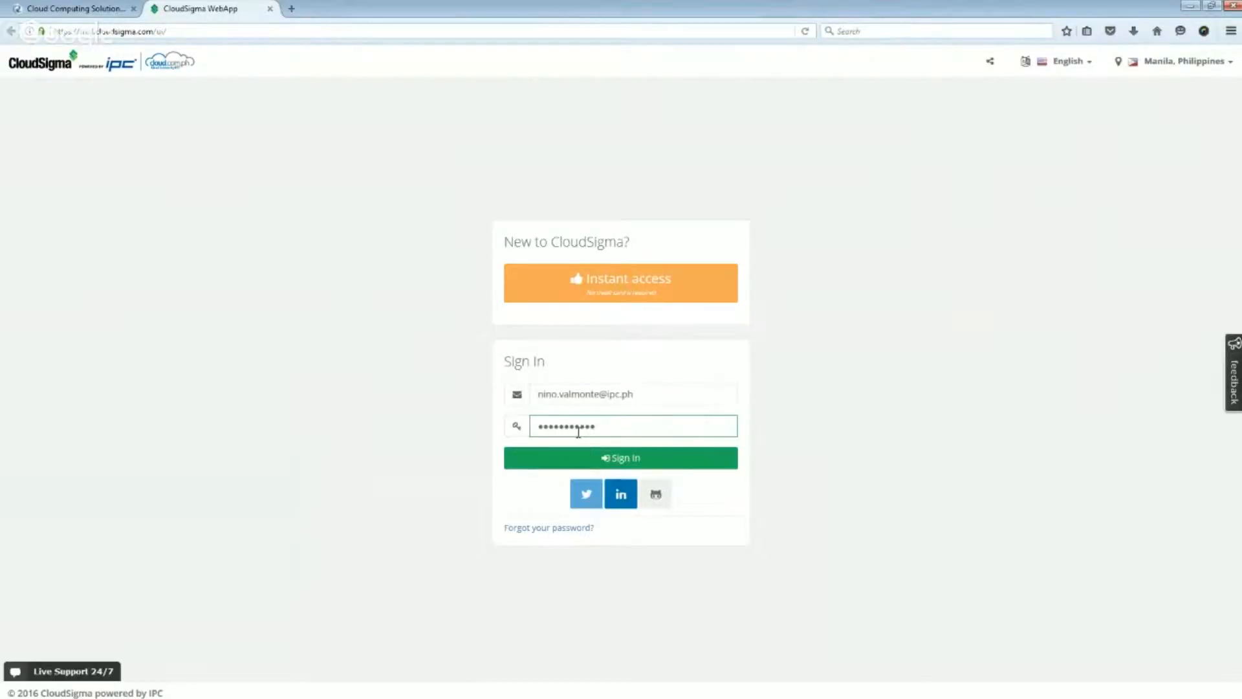
left_click(615, 458)
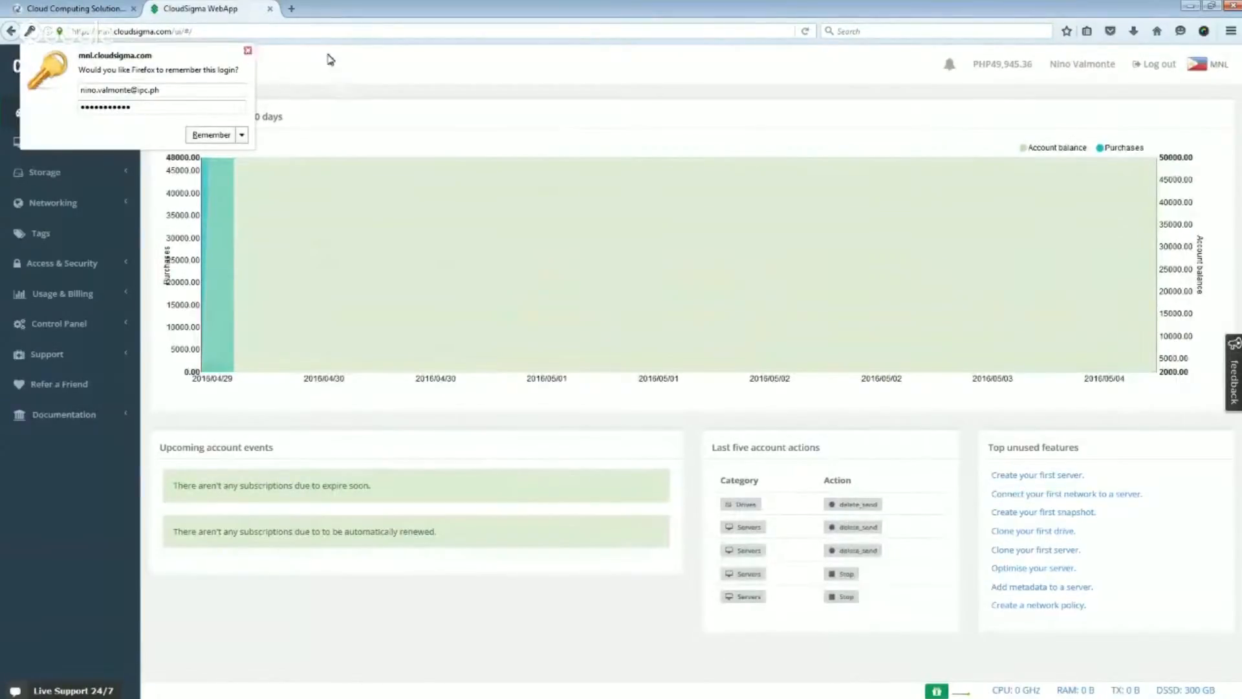
left_click(328, 56)
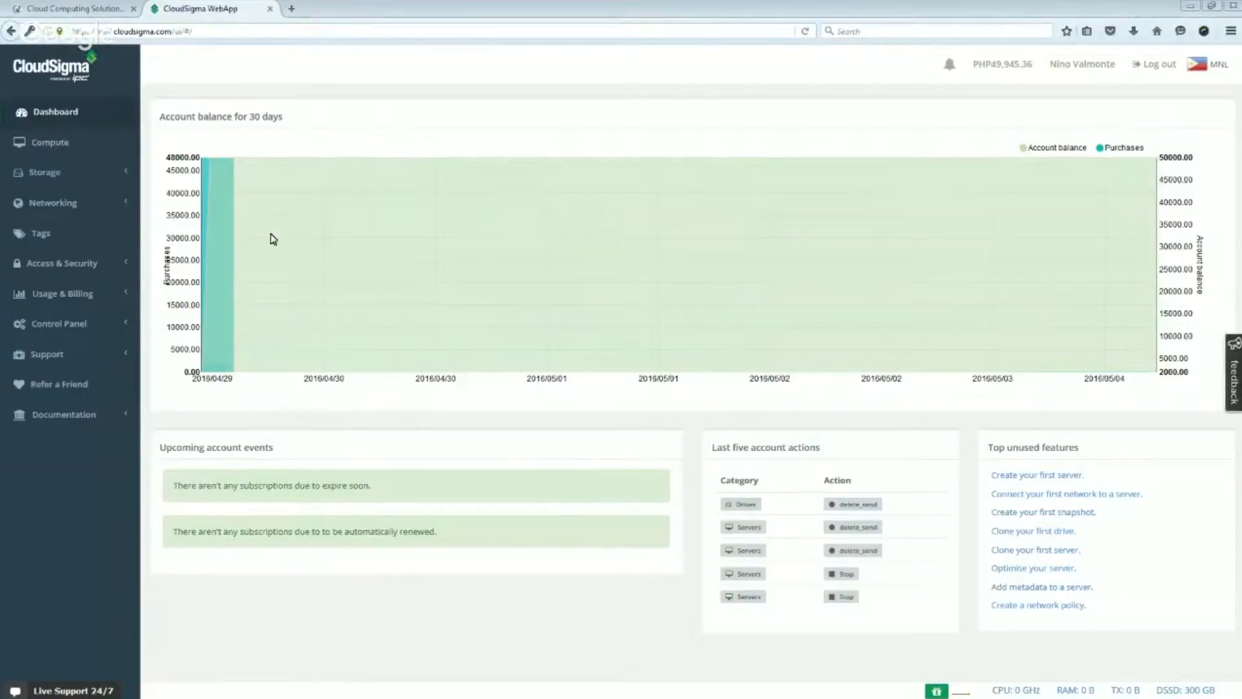
left_click(44, 146)
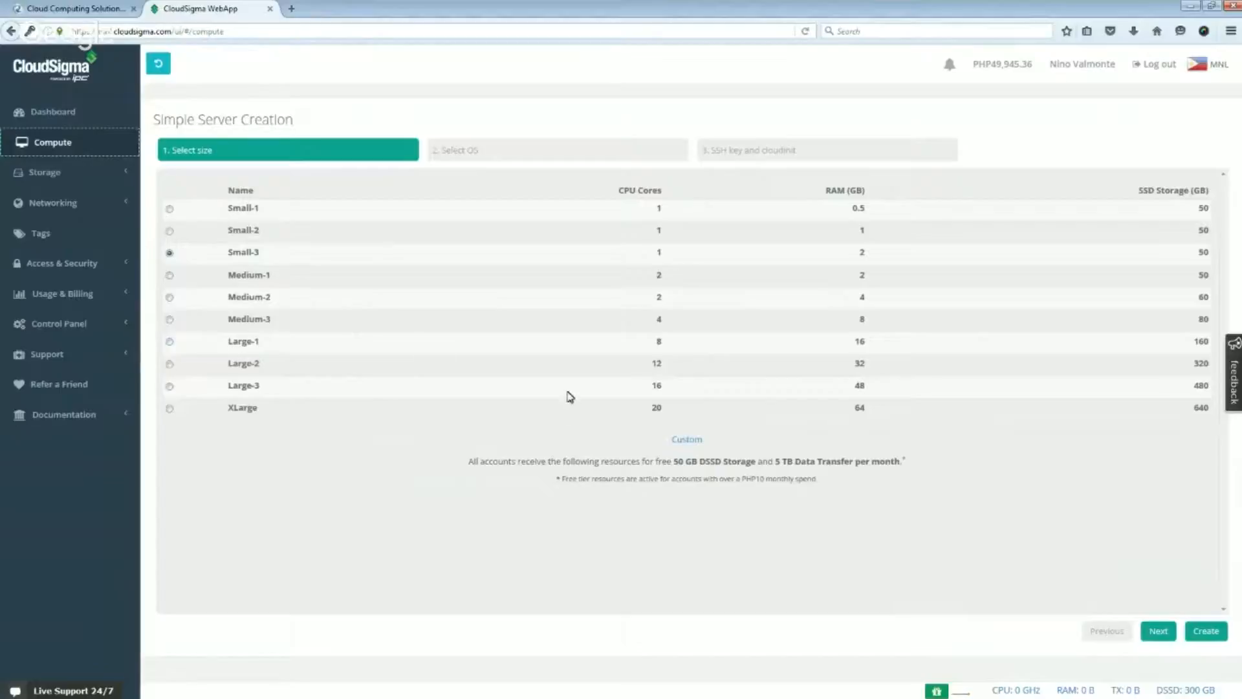
left_click(686, 443)
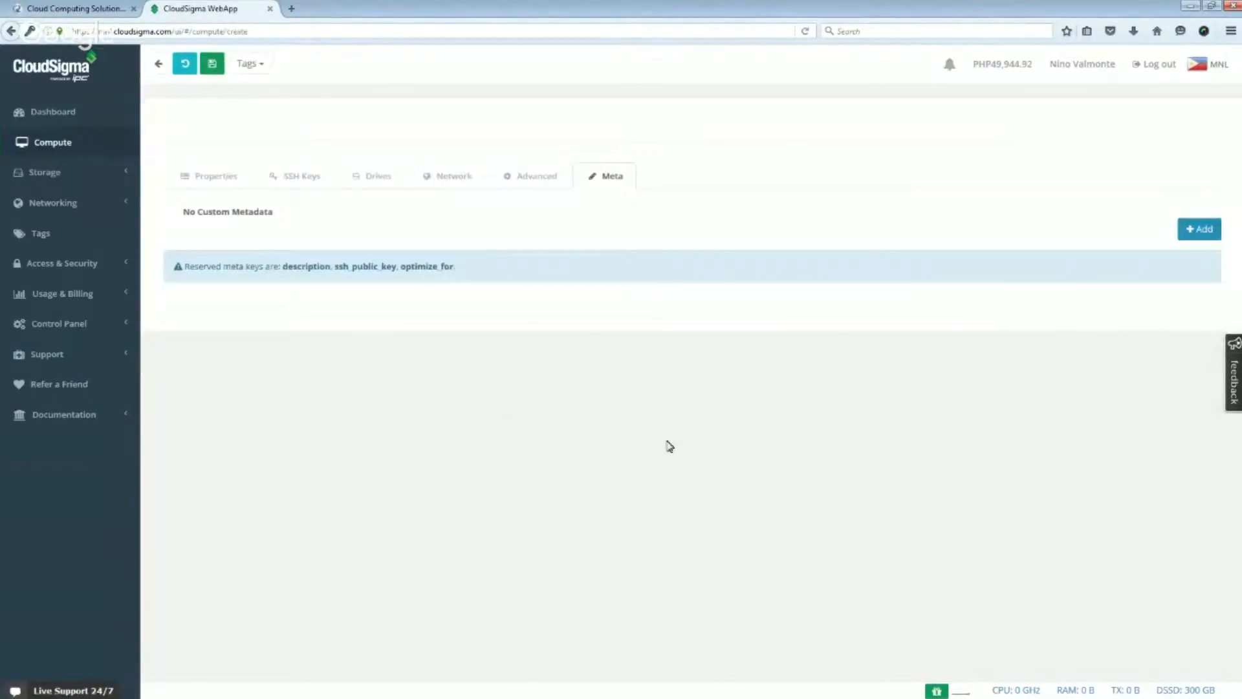
left_click(223, 184)
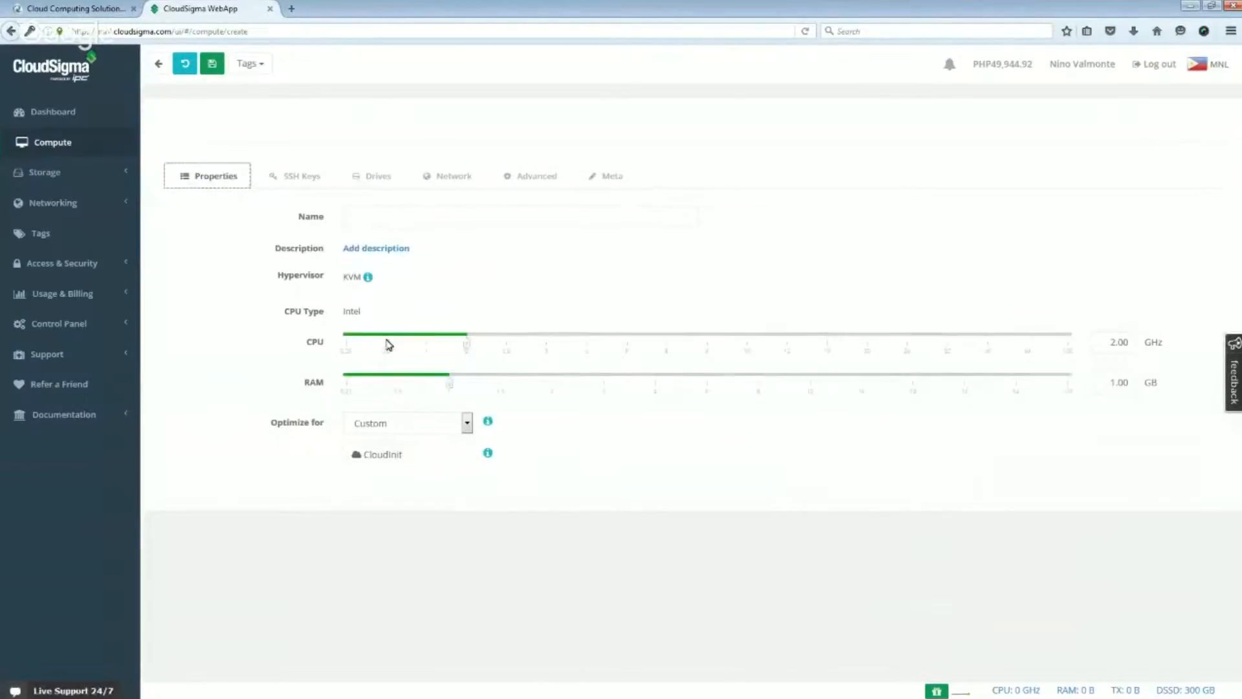
left_click_drag(466, 347, 504, 350)
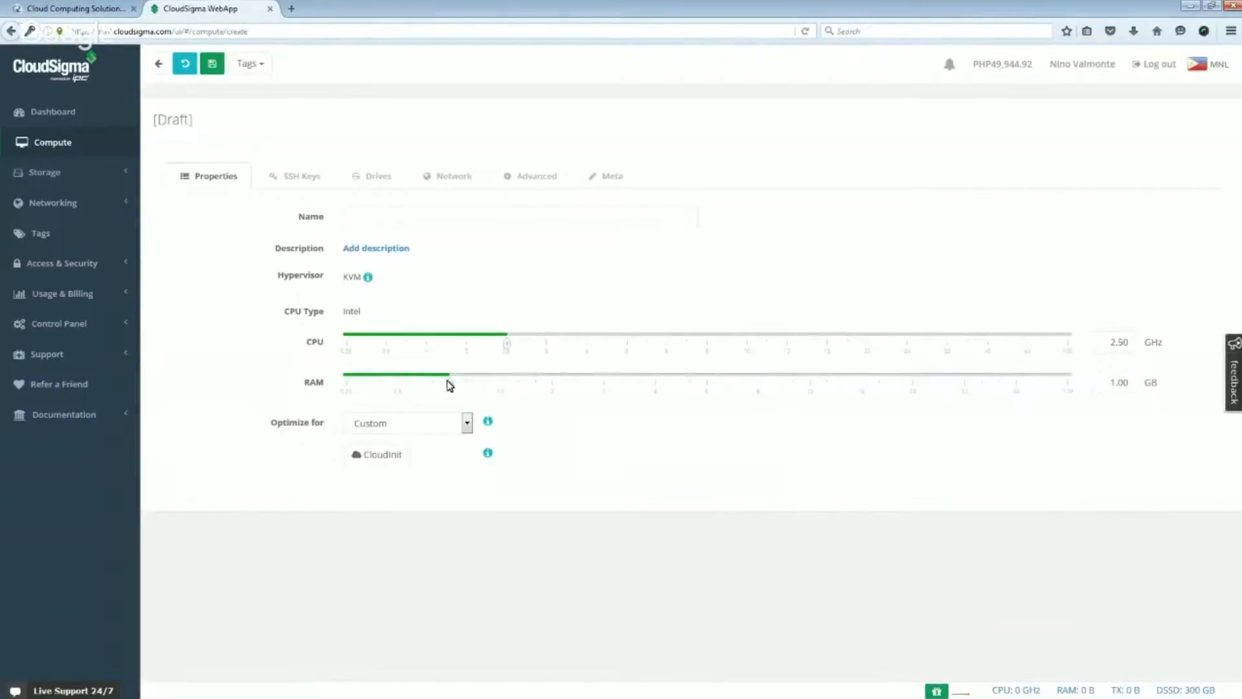
left_click_drag(451, 386, 424, 392)
left_click_drag(470, 344, 405, 344)
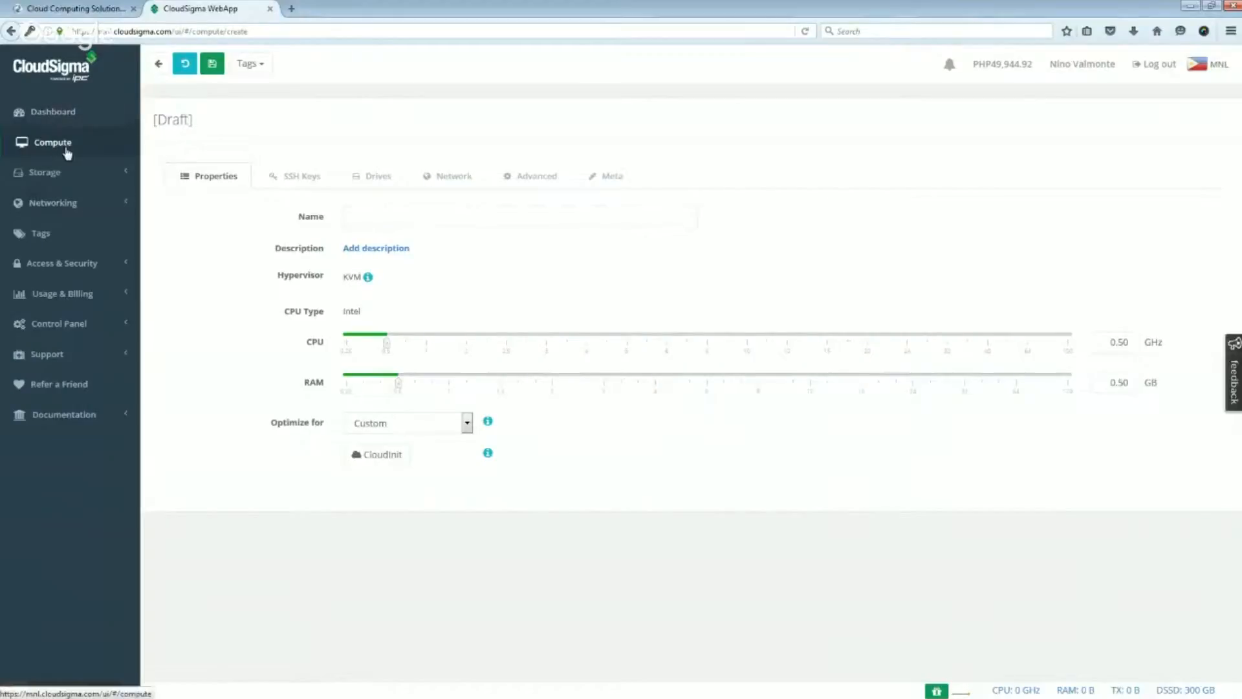
- Create a Small-3 server running CentOS 7.2 Server with the wizard, without an SSH key or CloudInit, and open its VNC console
left_click(63, 147)
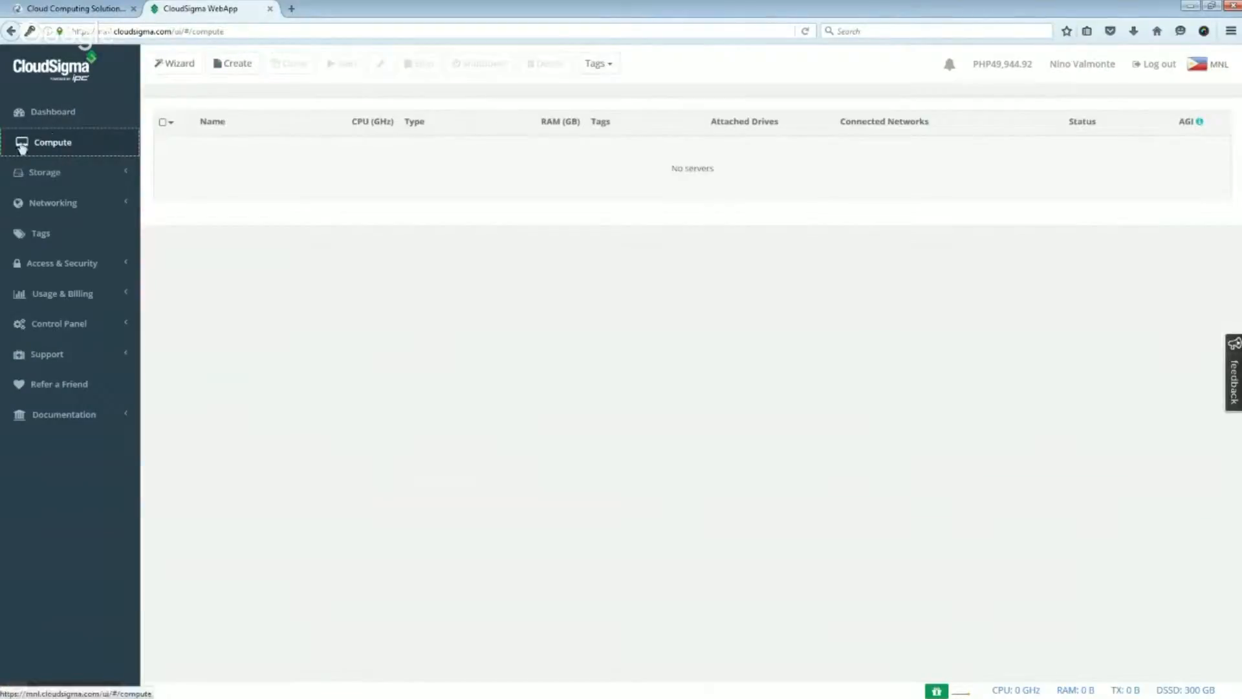
left_click(176, 64)
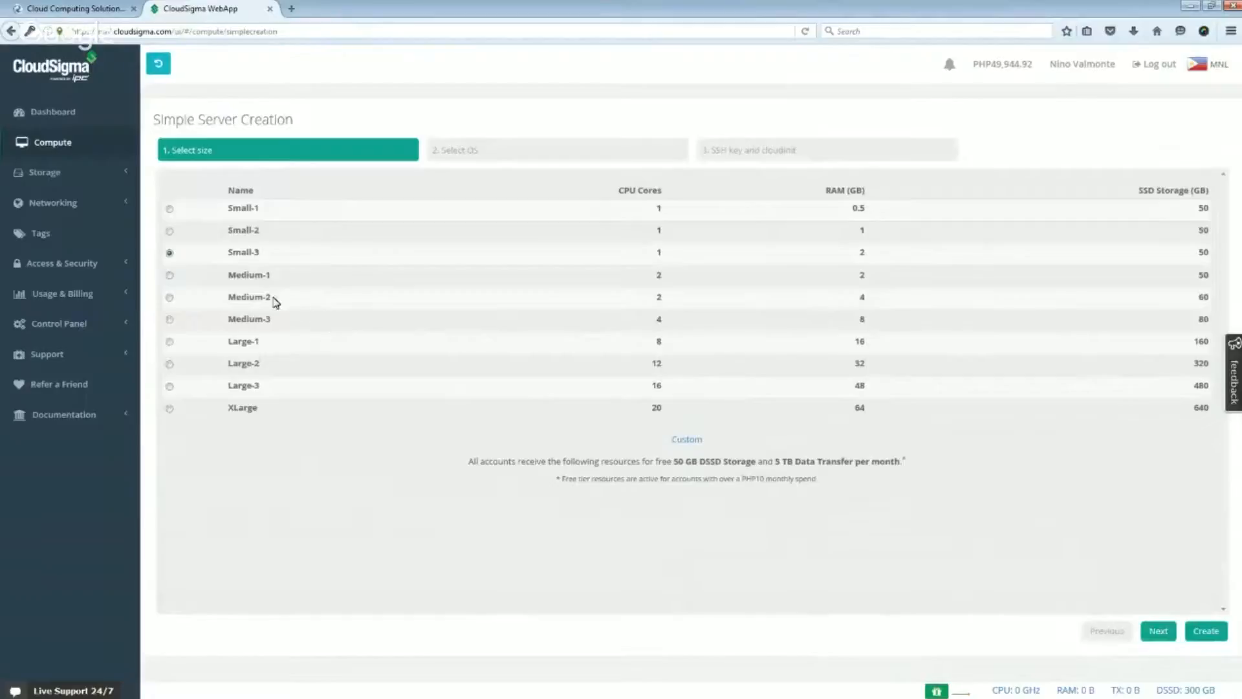
left_click(170, 231)
left_click(170, 253)
left_click(1159, 633)
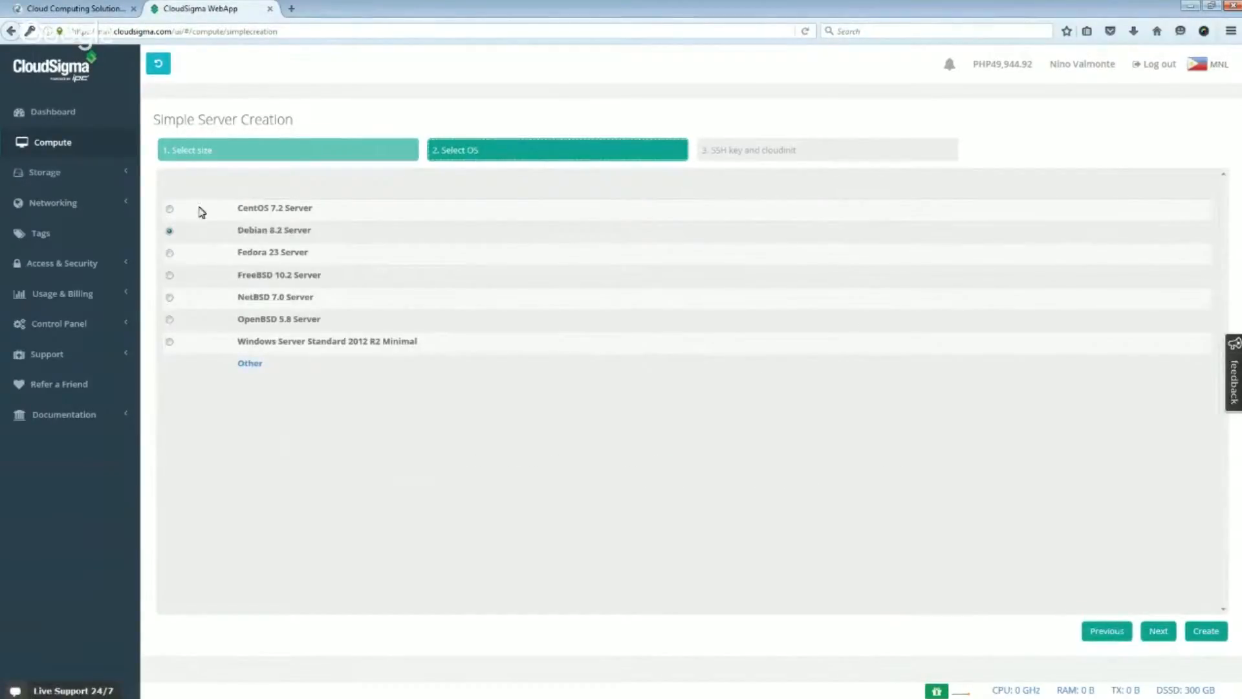
left_click(170, 209)
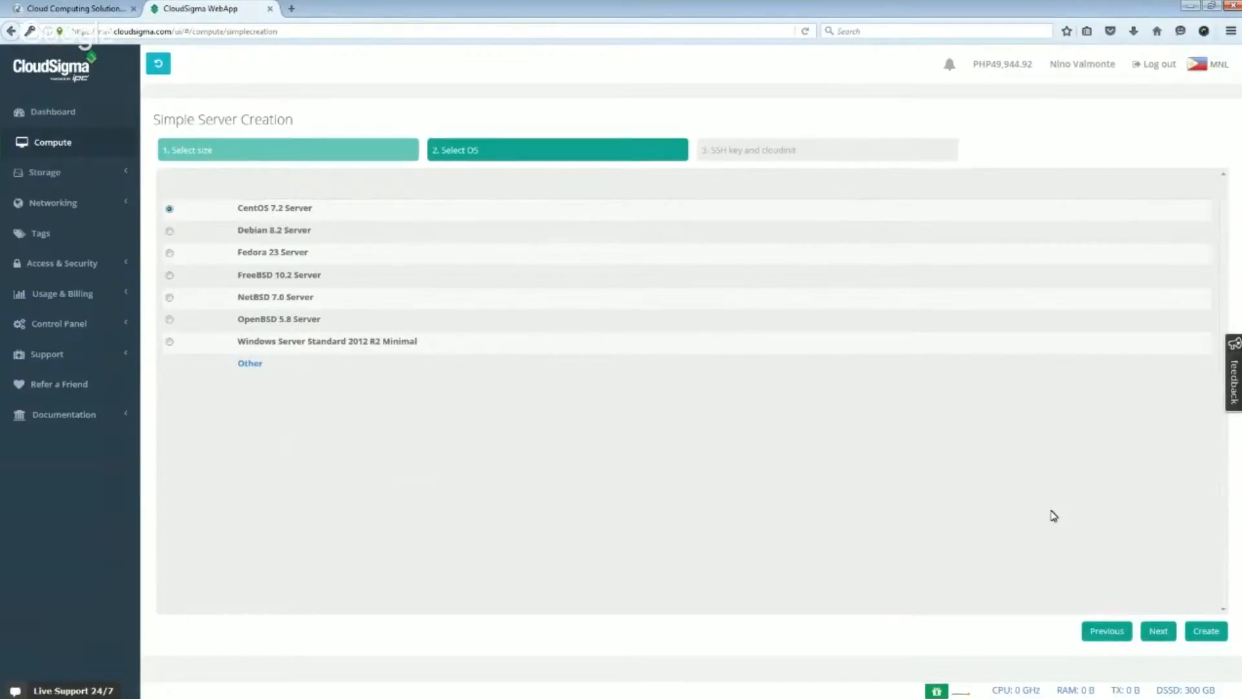
left_click(1158, 631)
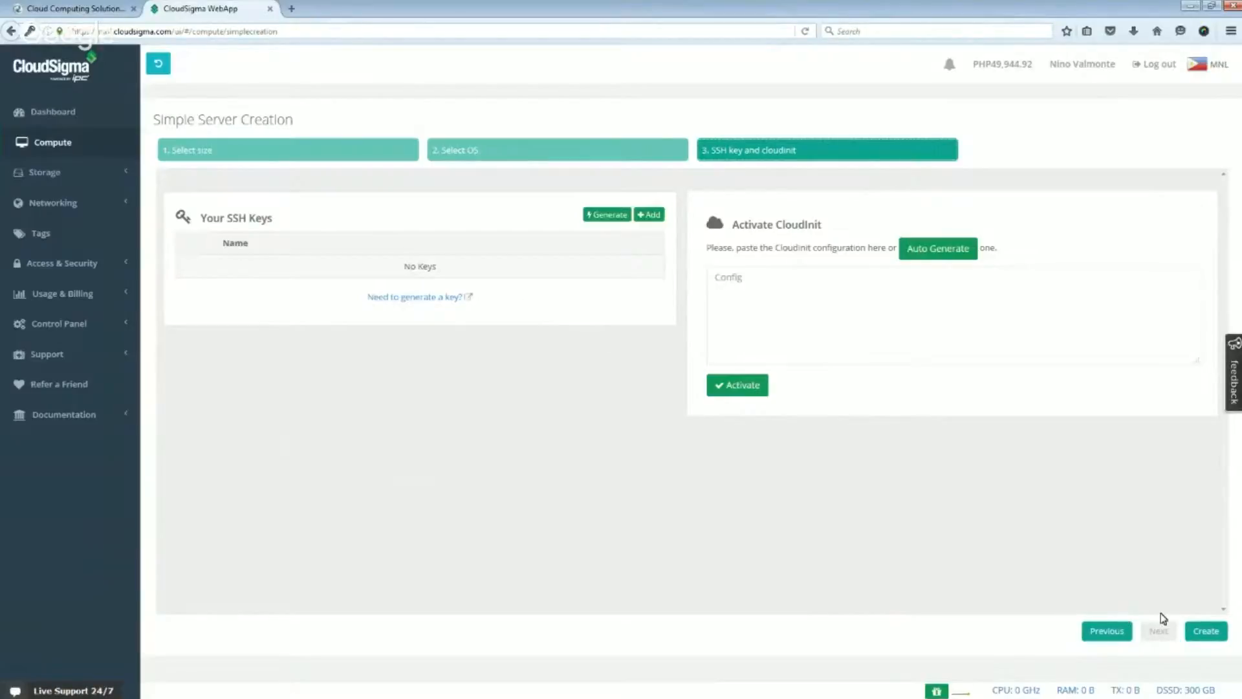
left_click(1207, 637)
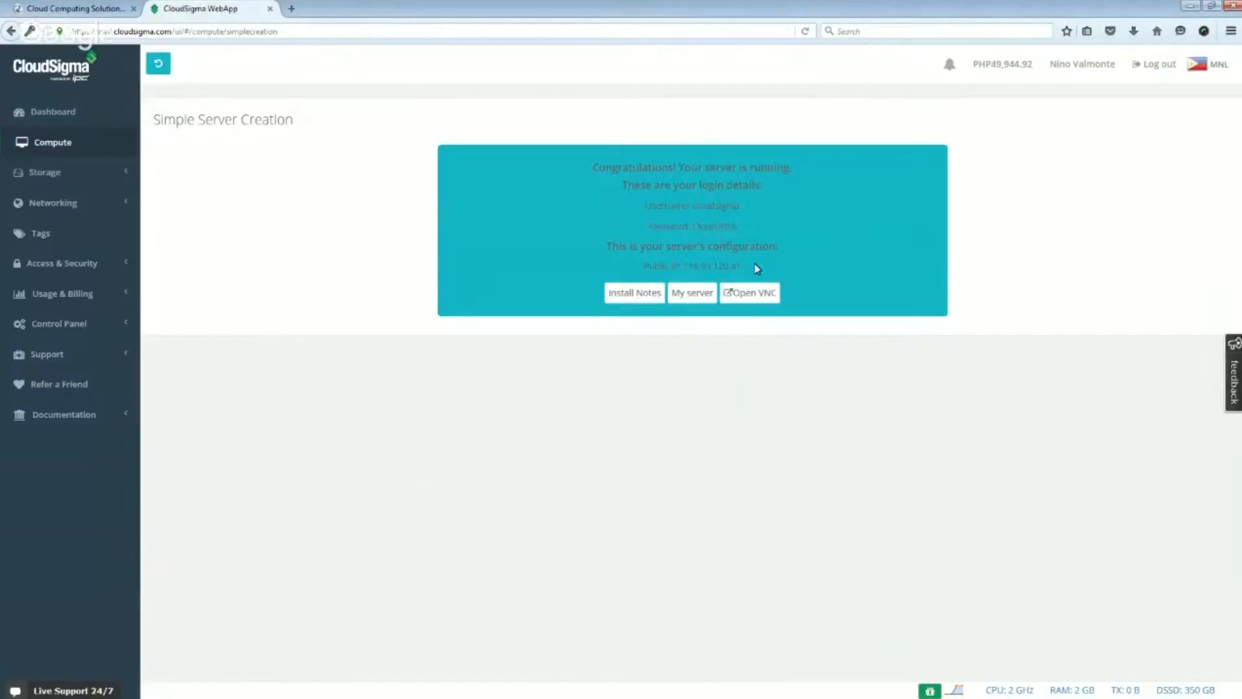
left_click(750, 295)
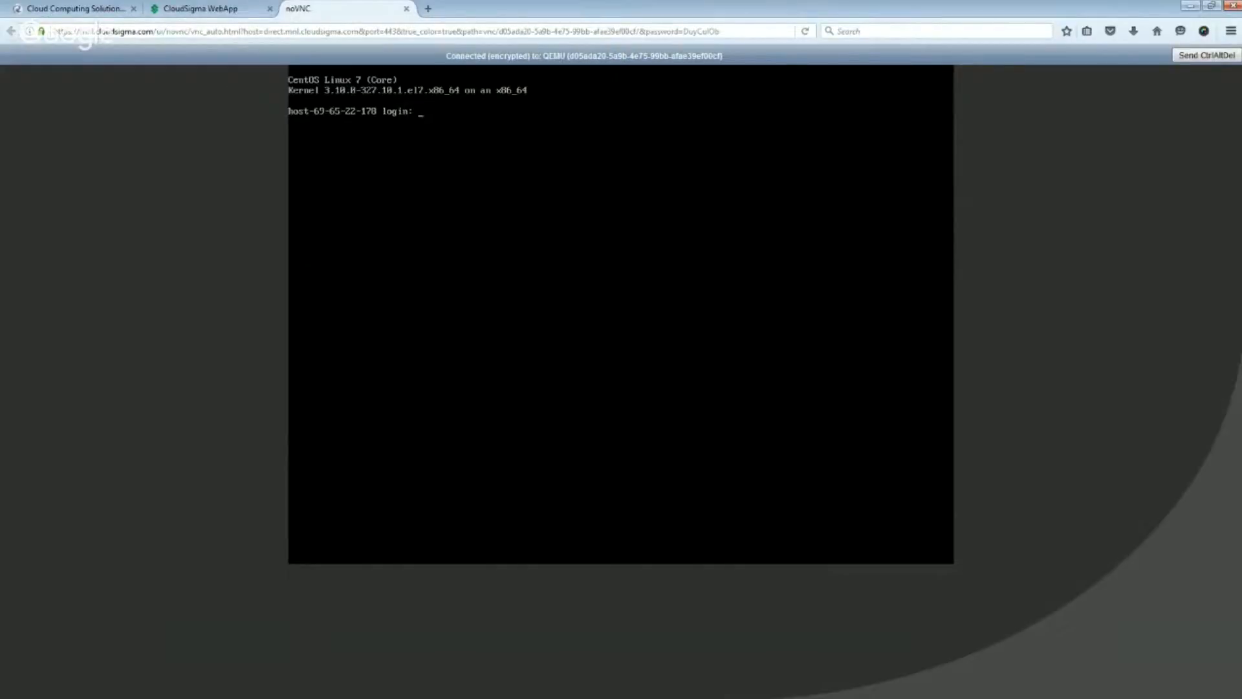
- Return to the CloudSigma WebApp, name the newly created CentOS server "Ace Linux" in its properties and save it
left_click(181, 6)
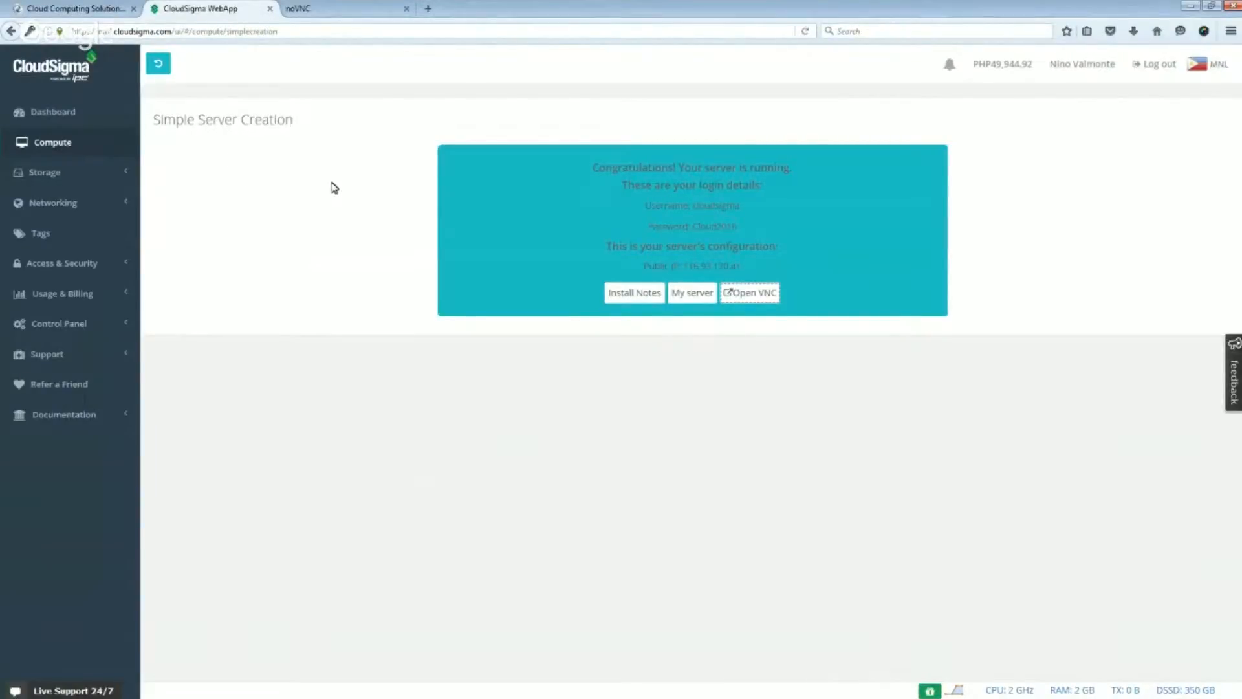
left_click(53, 144)
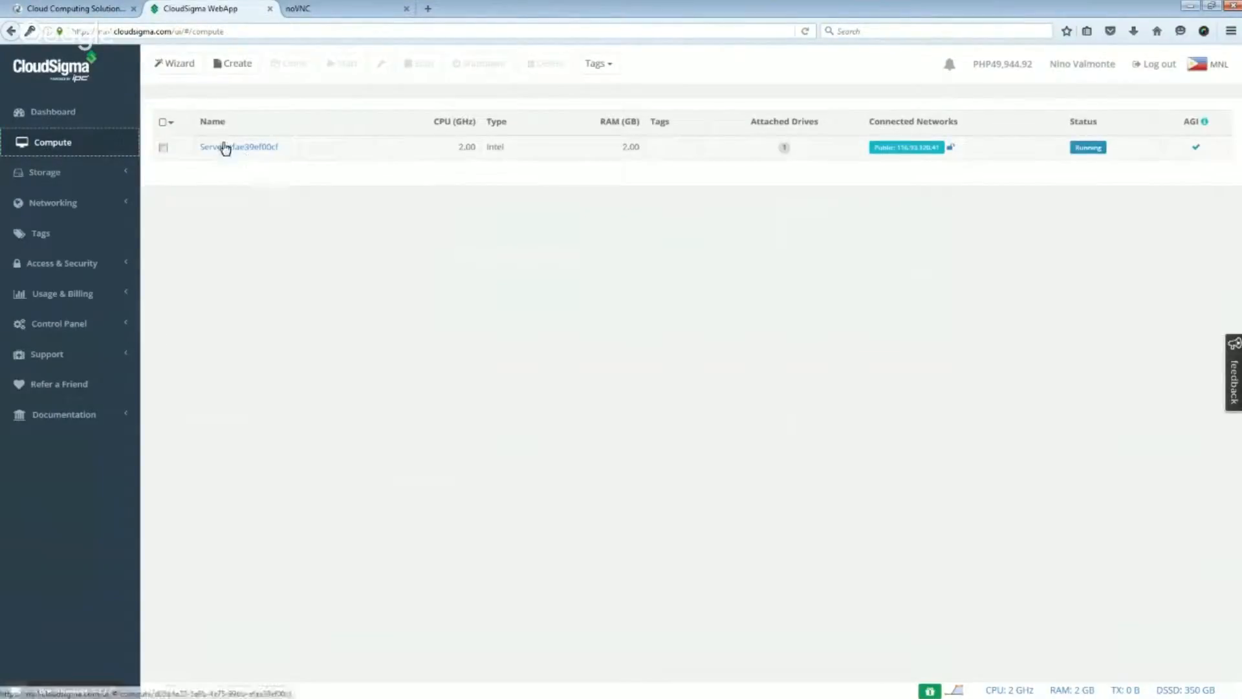
left_click(243, 151)
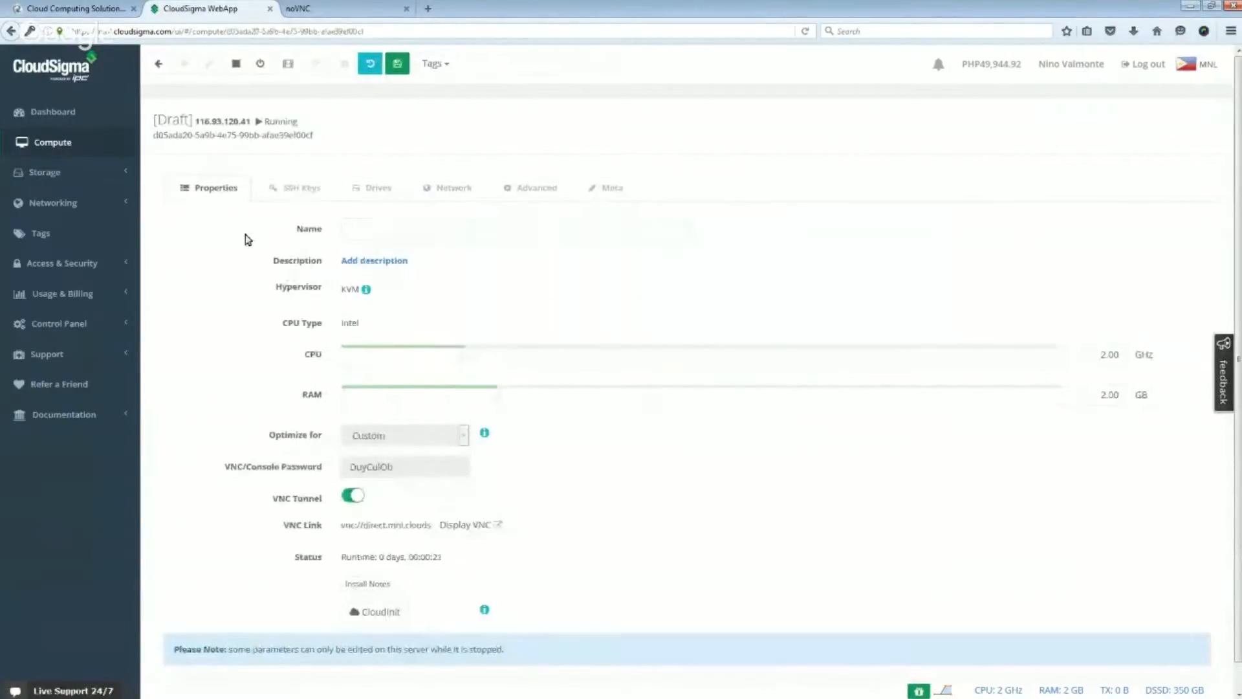
left_click(435, 234)
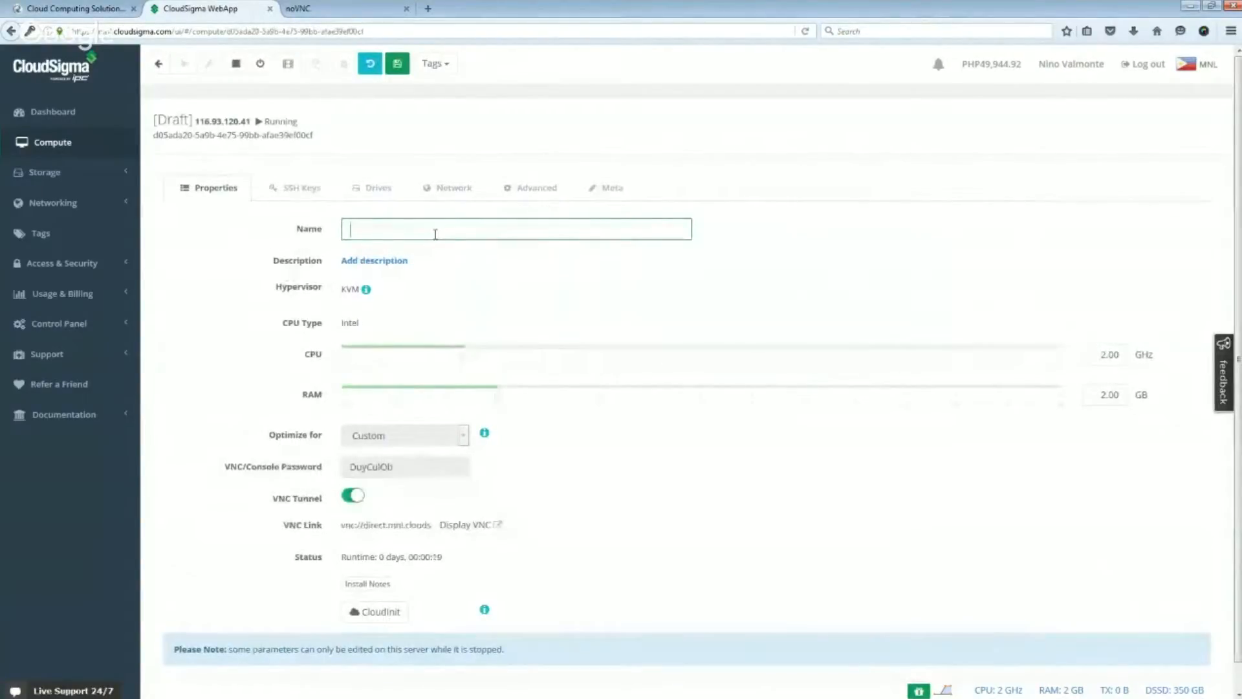
type("A")
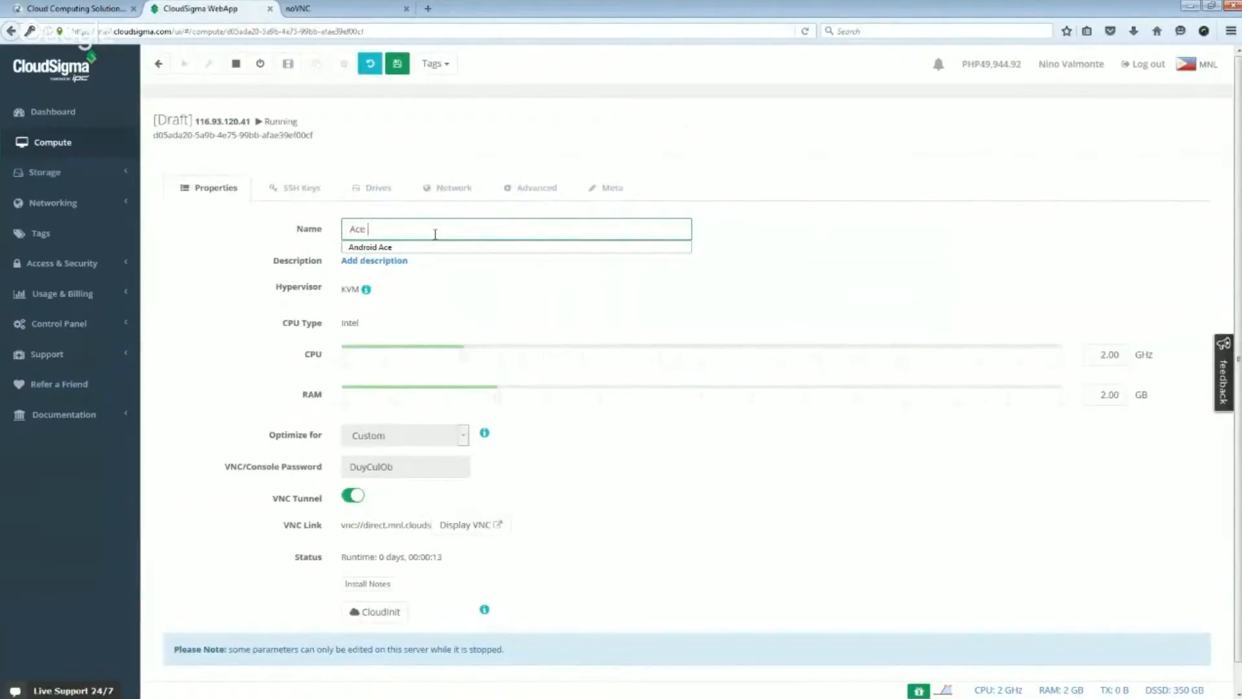
type("ce Linux")
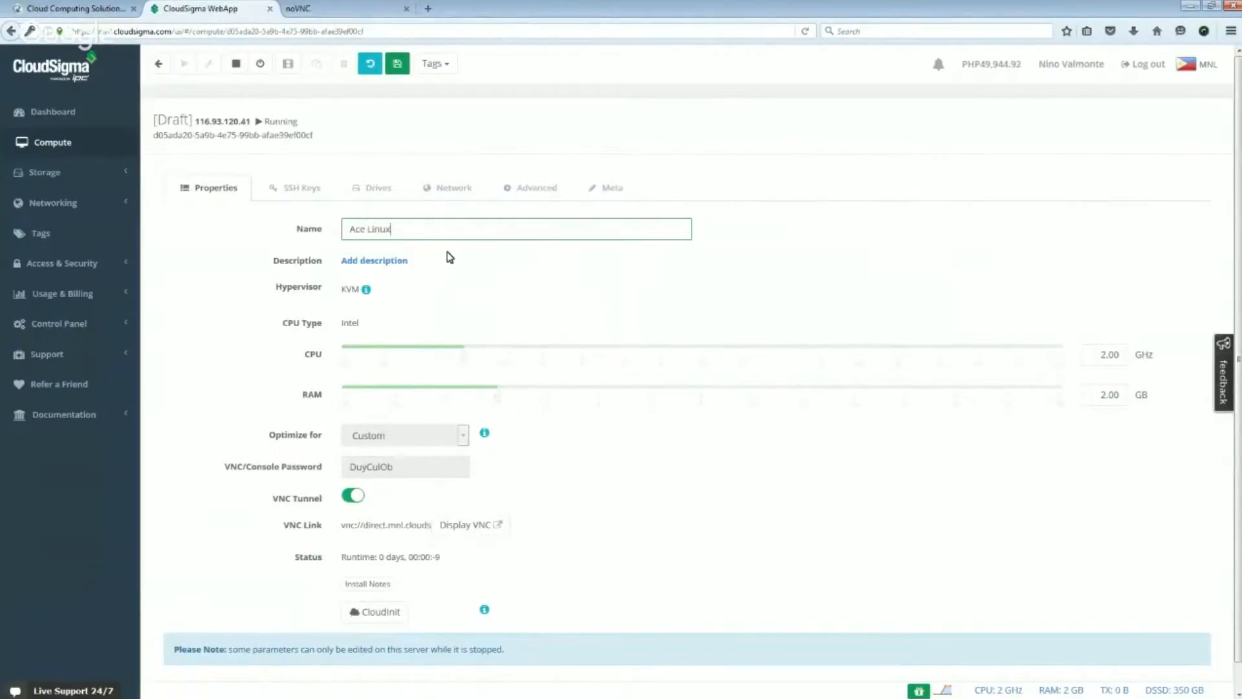
left_click(397, 64)
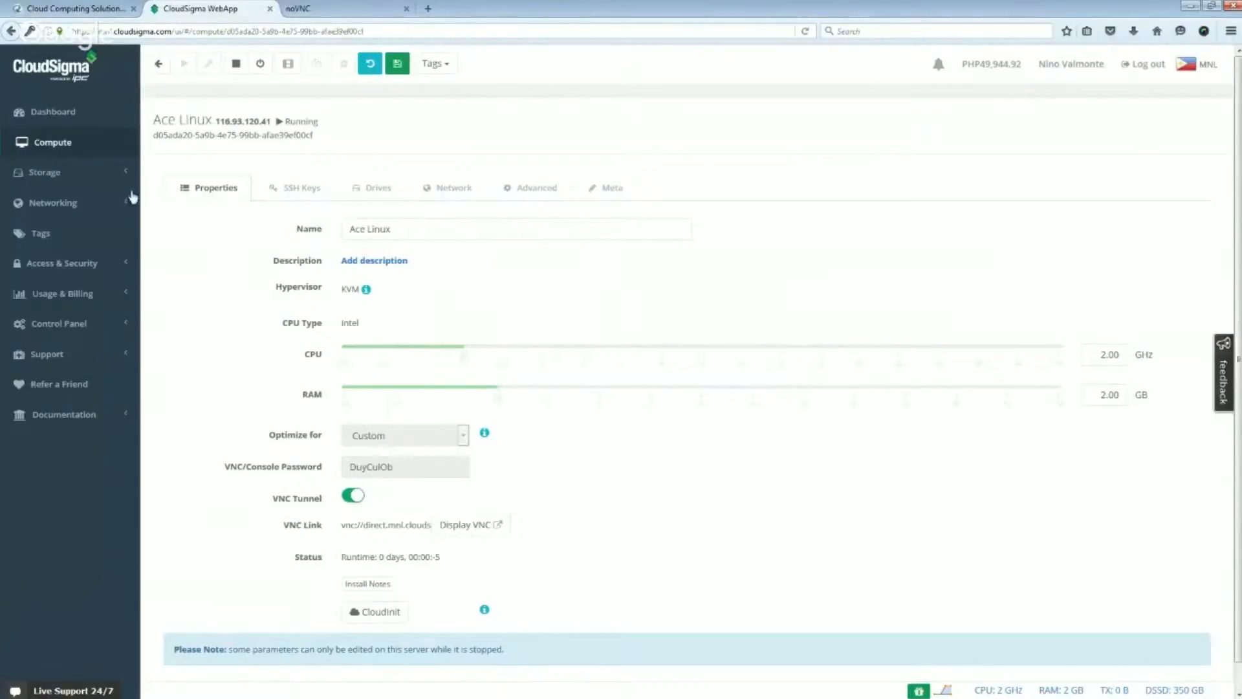
- Create a second server running Windows Server Standard 2012 R2 Minimal with the wizard and open its VNC console
left_click(65, 142)
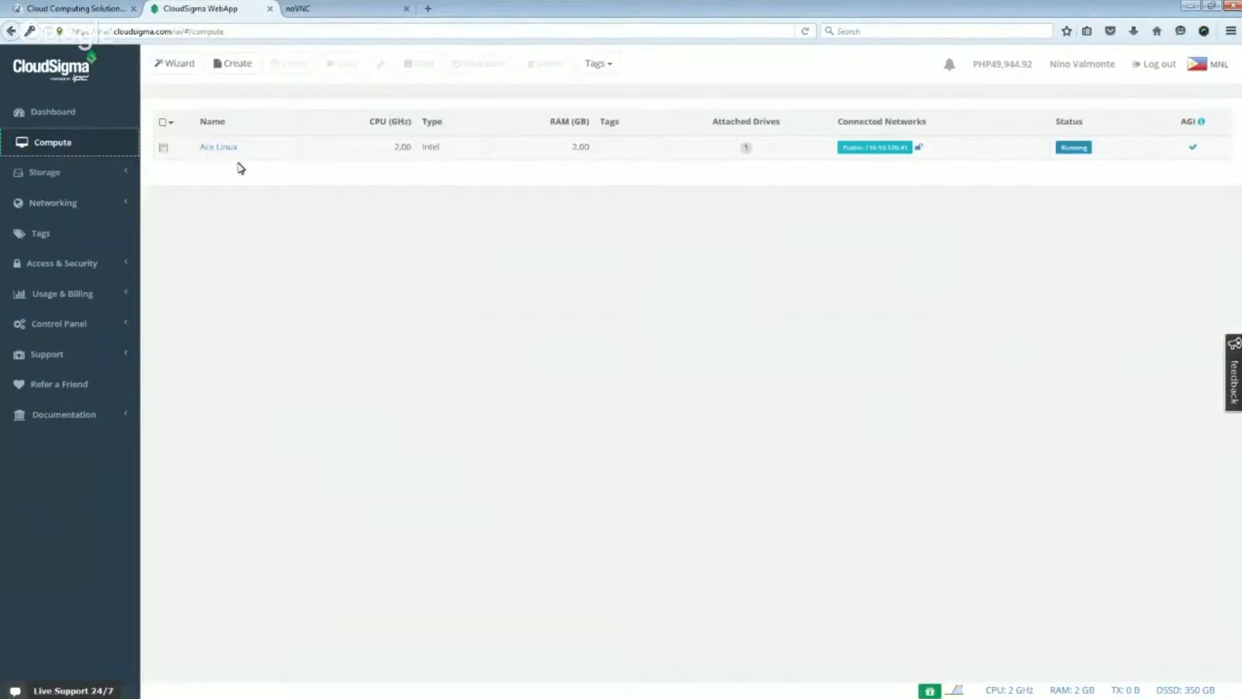
left_click(174, 63)
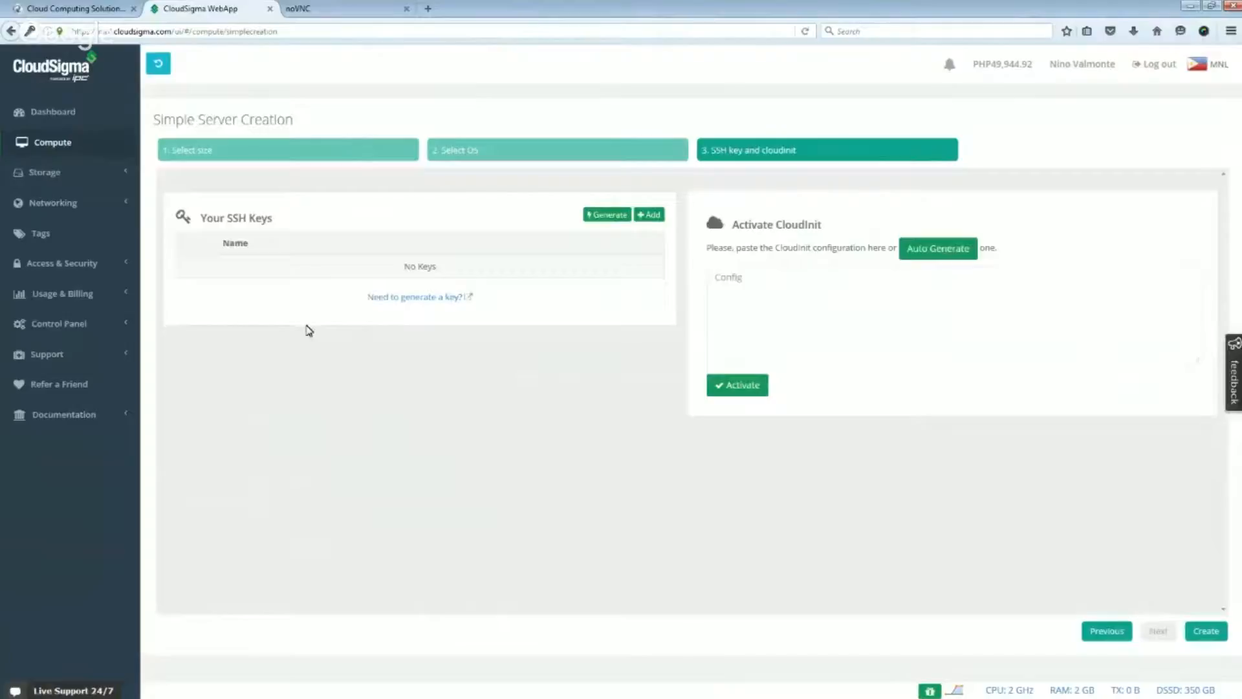
left_click(491, 149)
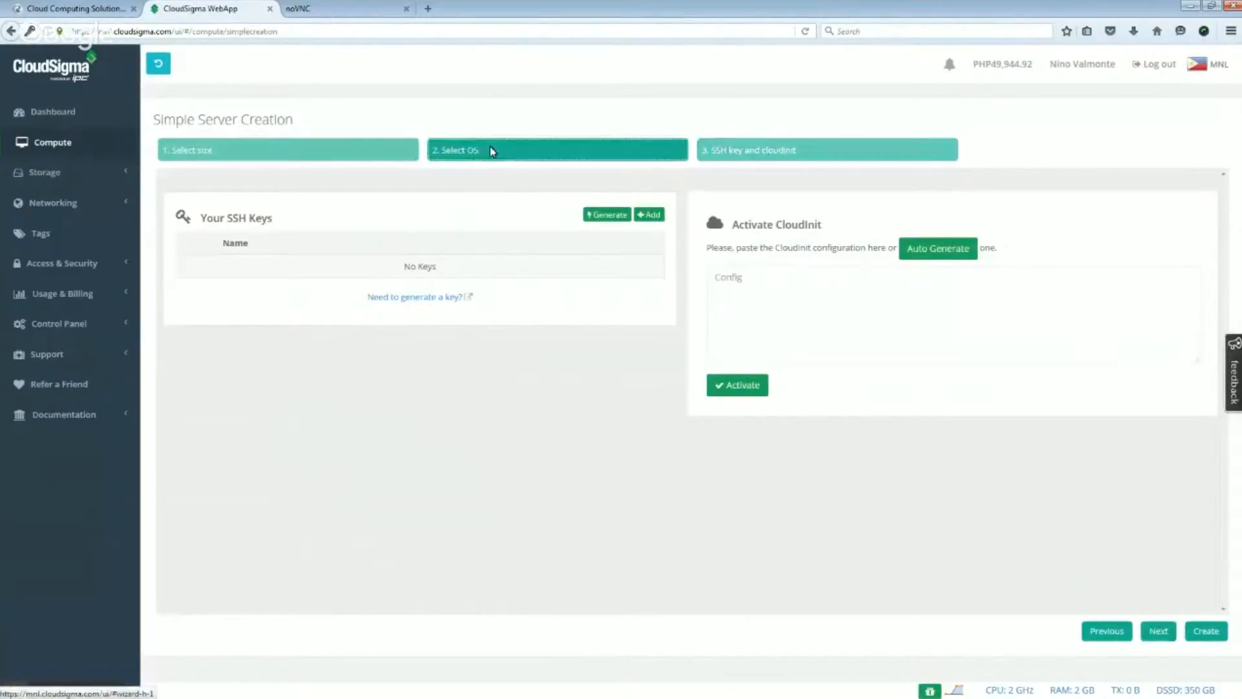
left_click(169, 340)
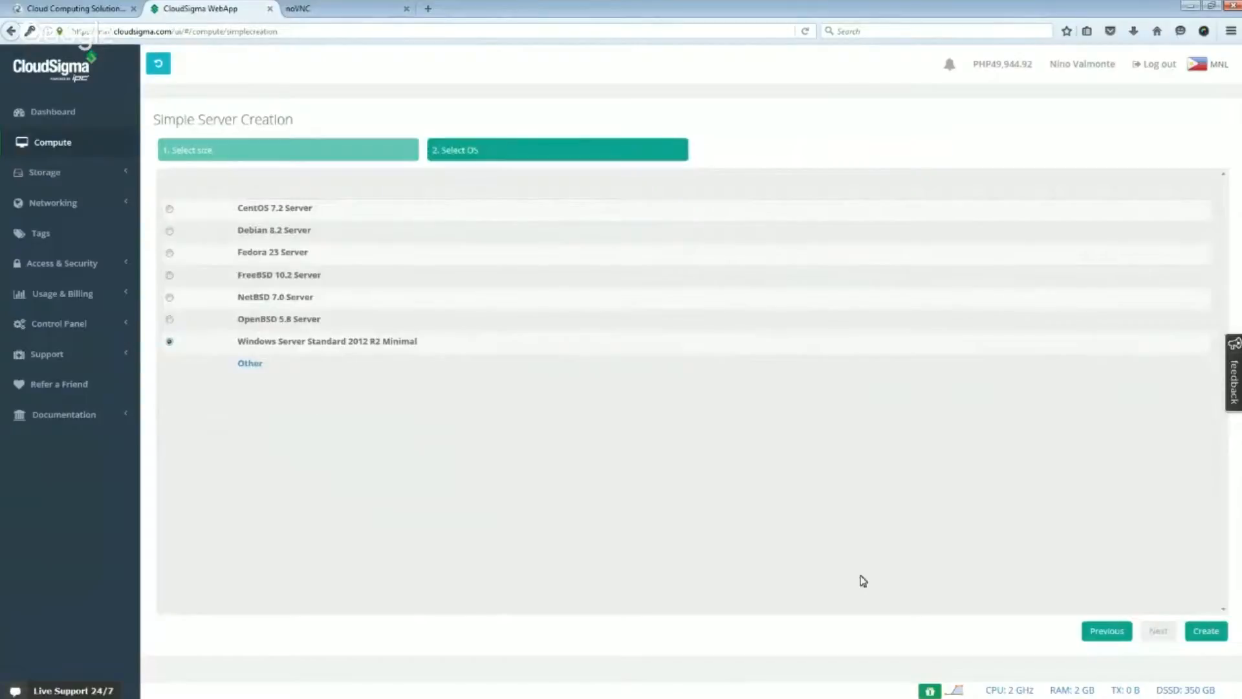
left_click(1208, 633)
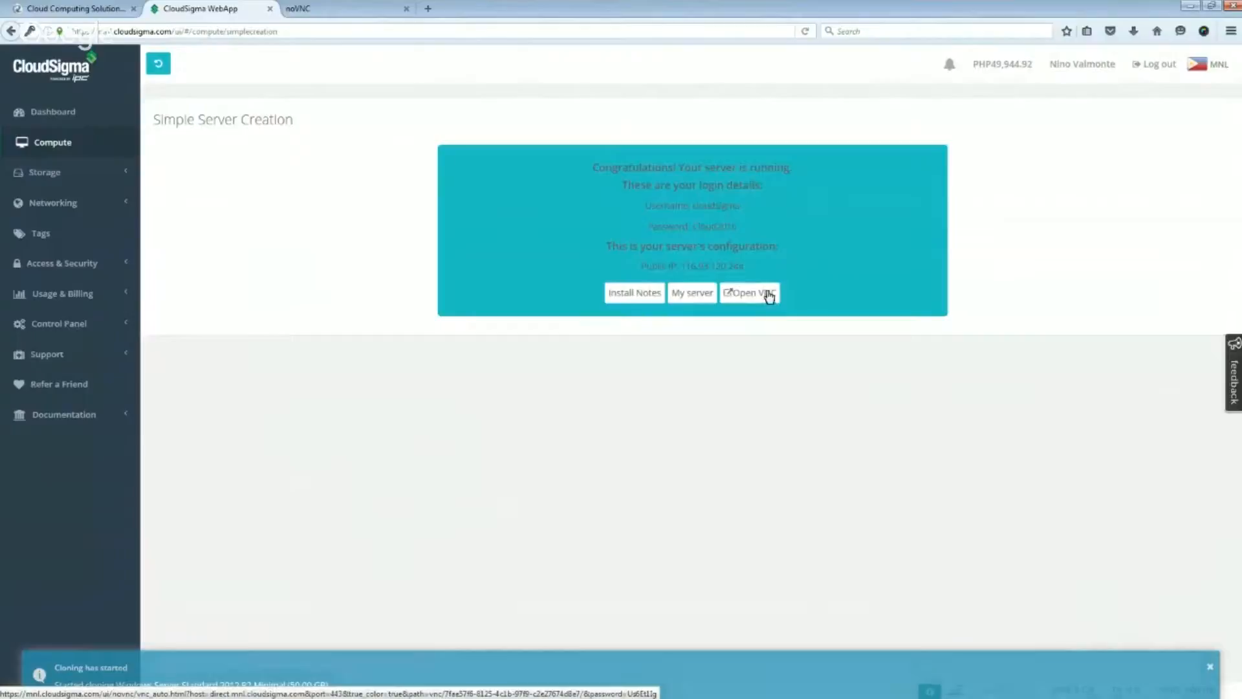
left_click(769, 293)
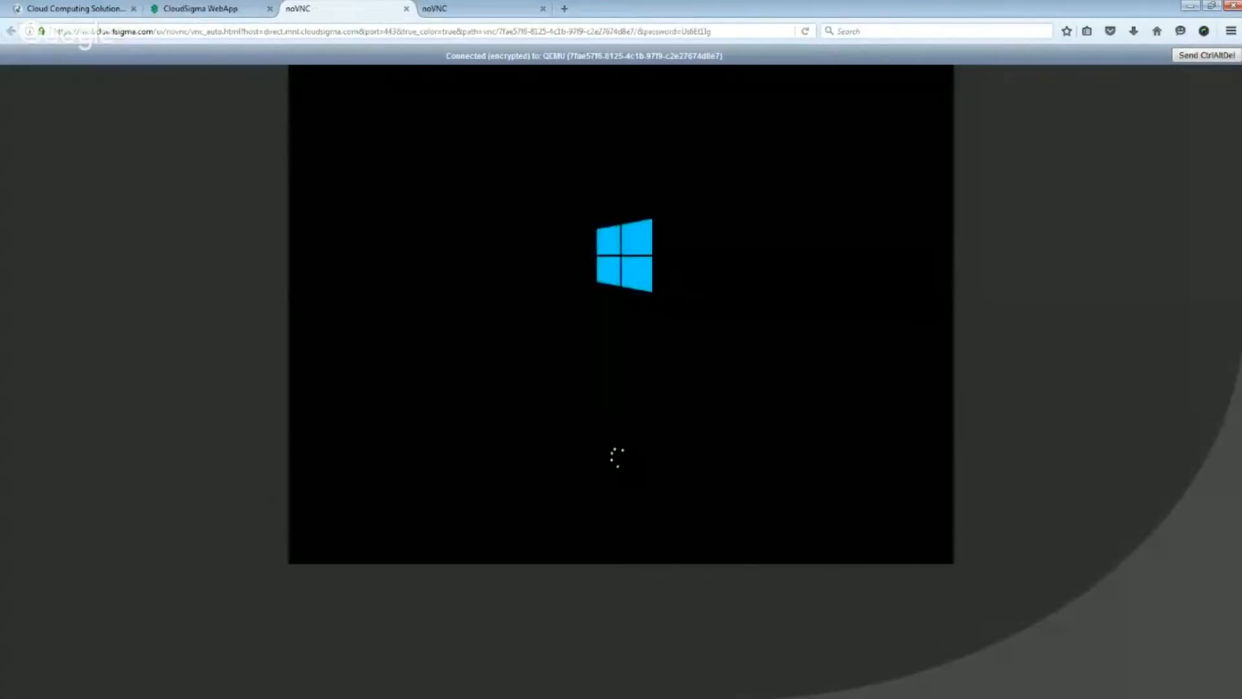
- Complete the Windows setup in its VNC console with Philippines as the country or region, and accept the license terms
left_click(201, 5)
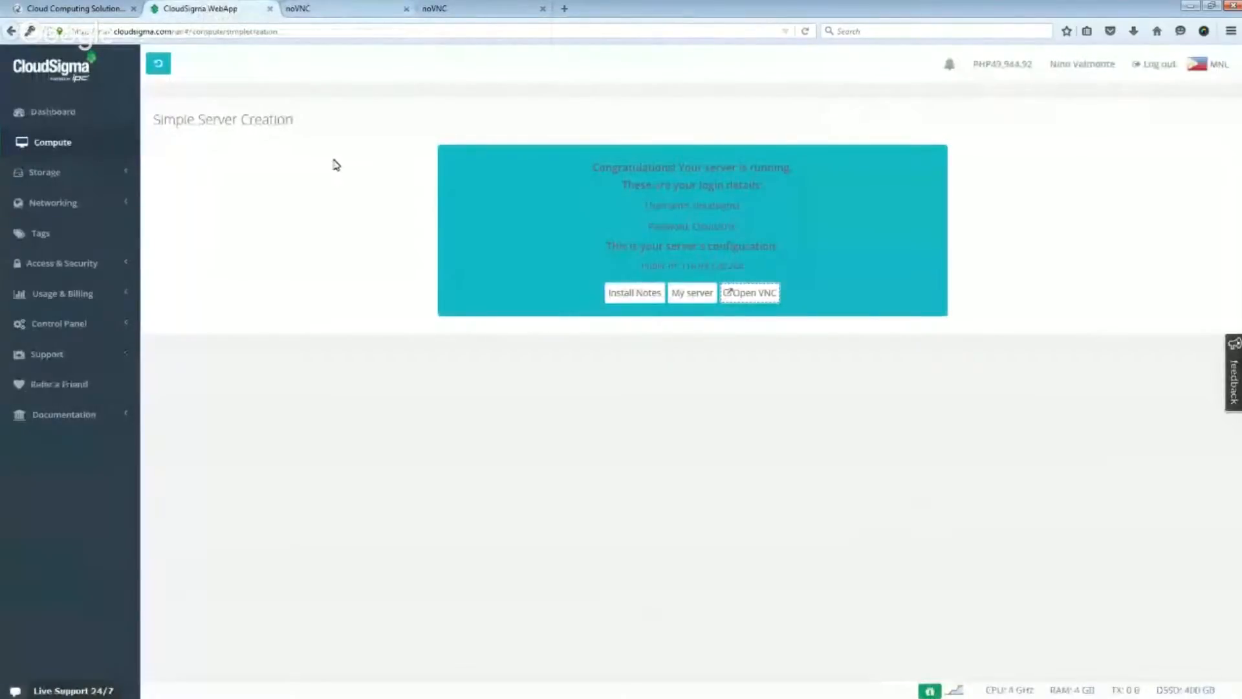
left_click(333, 8)
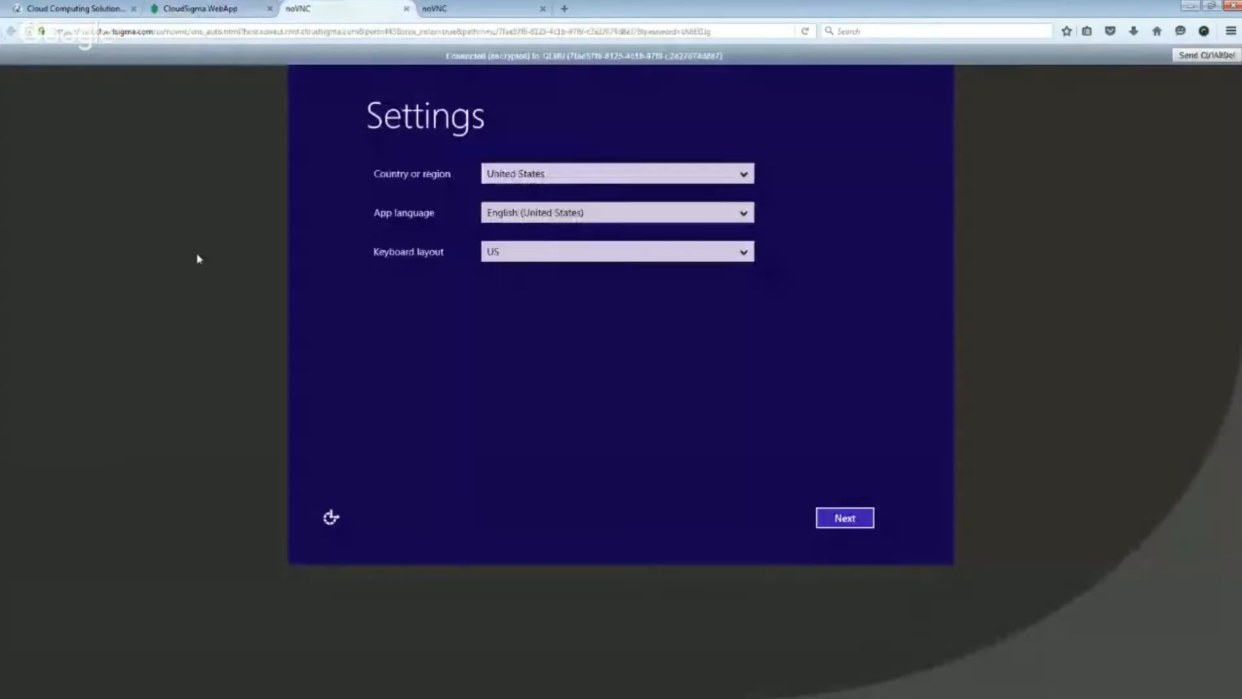
left_click(632, 179)
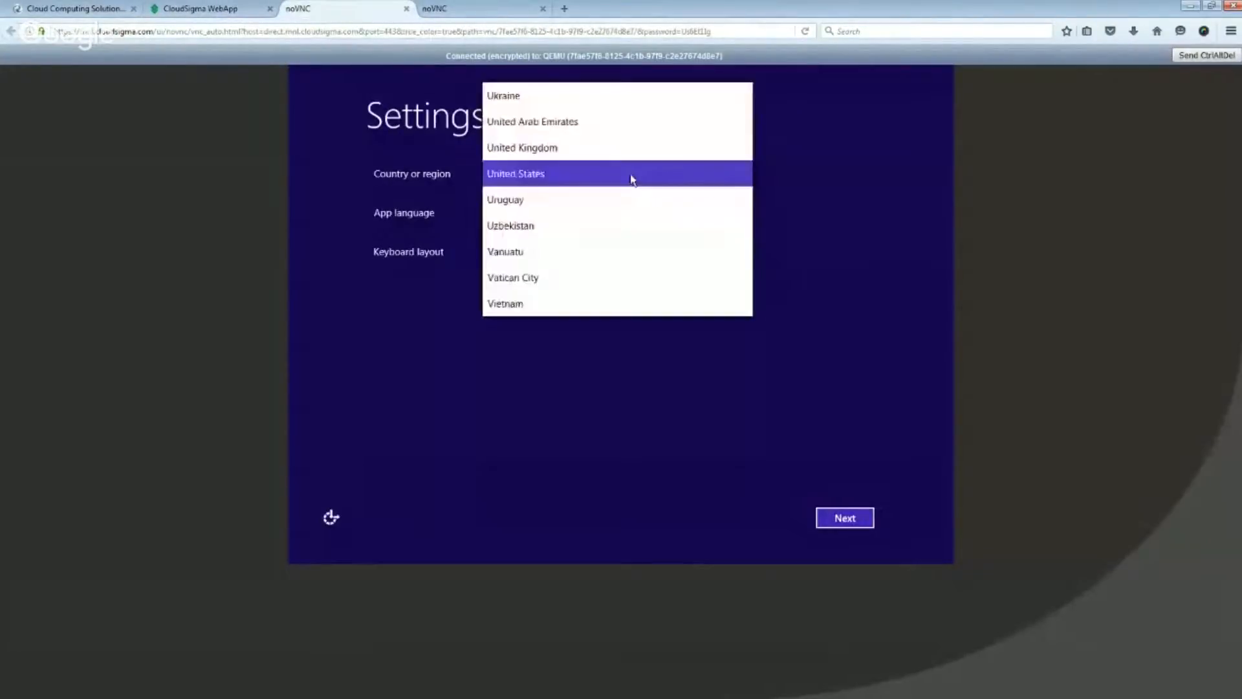
key("p")
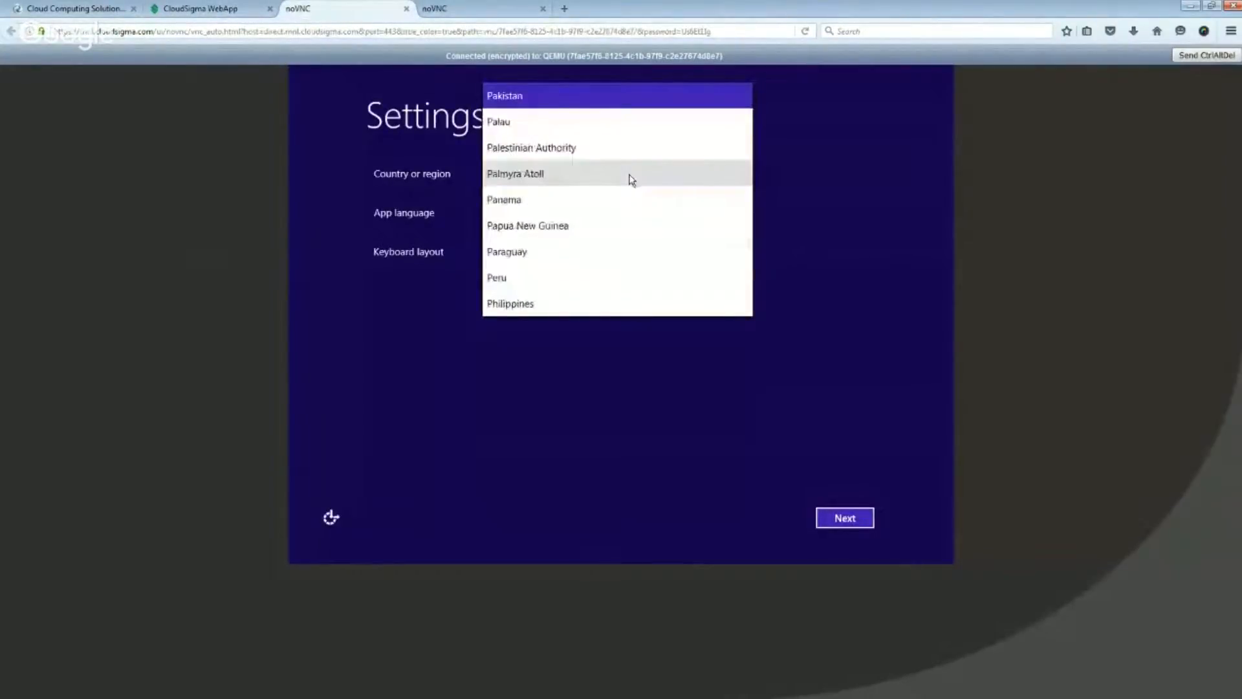
left_click(607, 298)
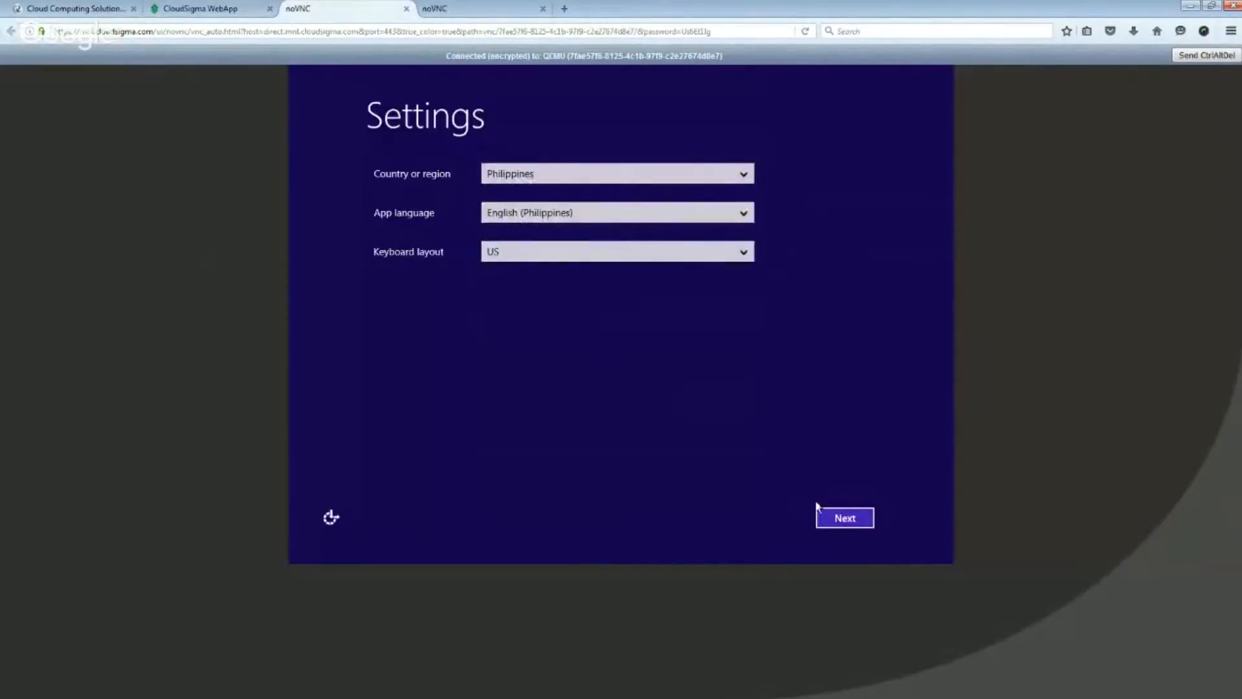
left_click(844, 520)
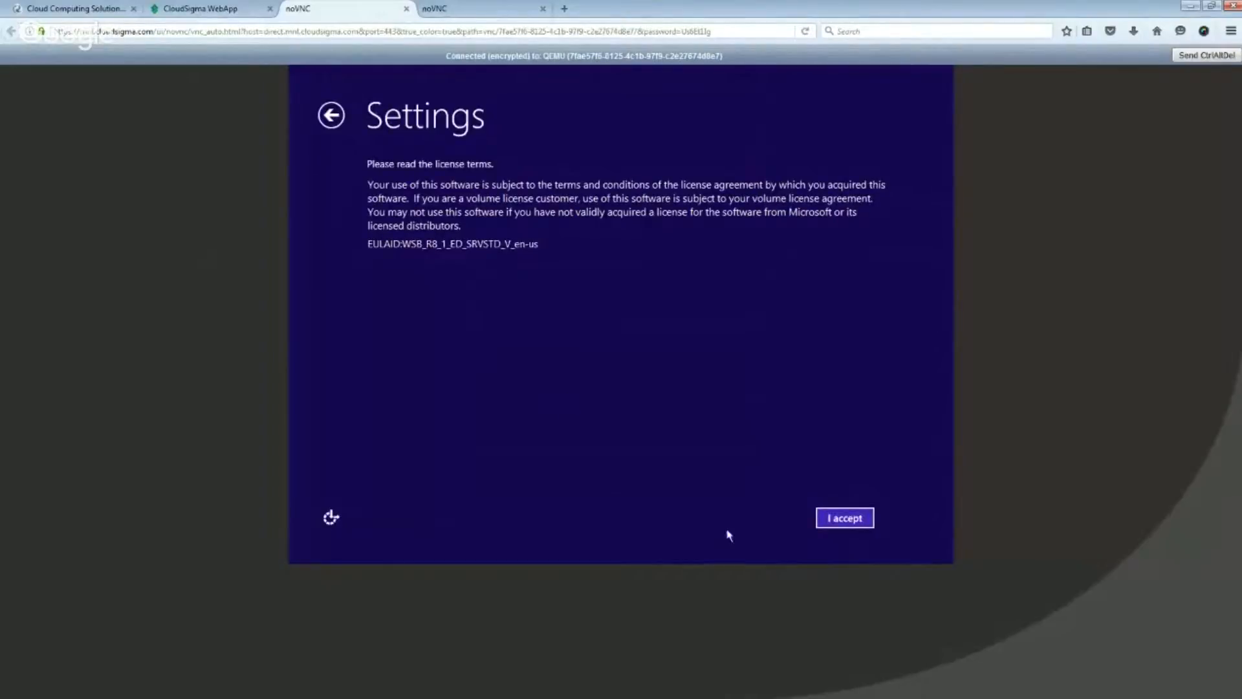
left_click(862, 521)
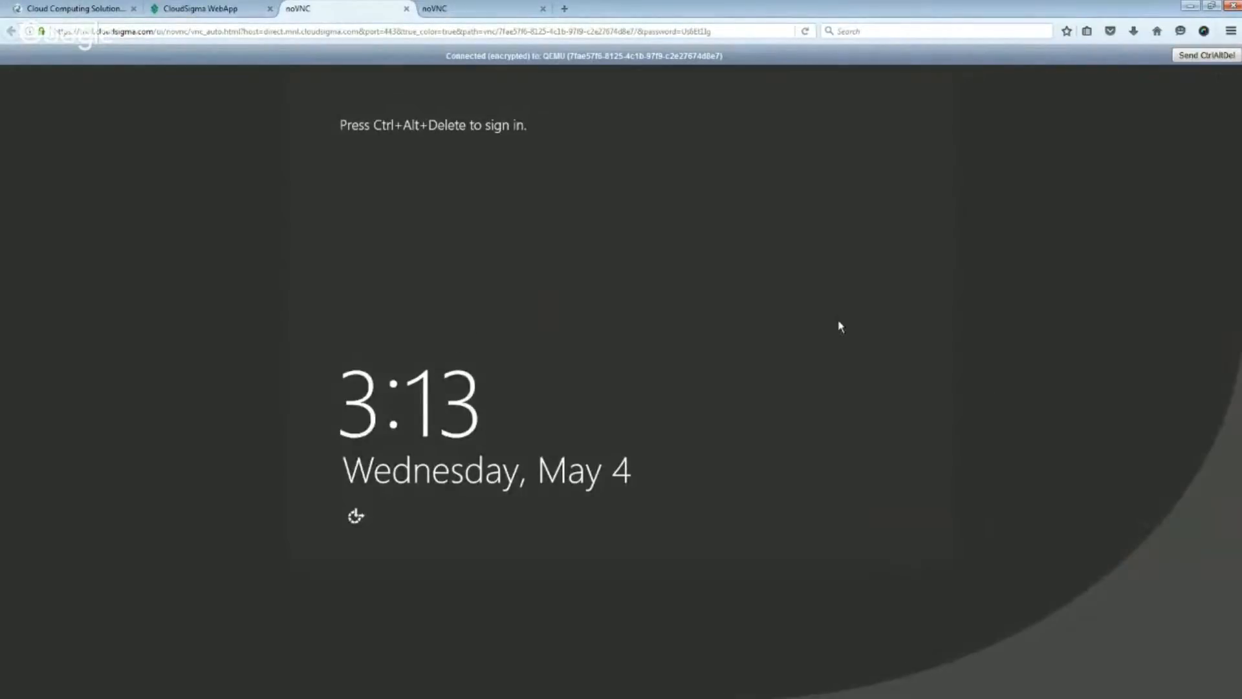
- Unlock the Windows Server sign-in screen and enter the CloudSigma account's initial password
left_click(1214, 57)
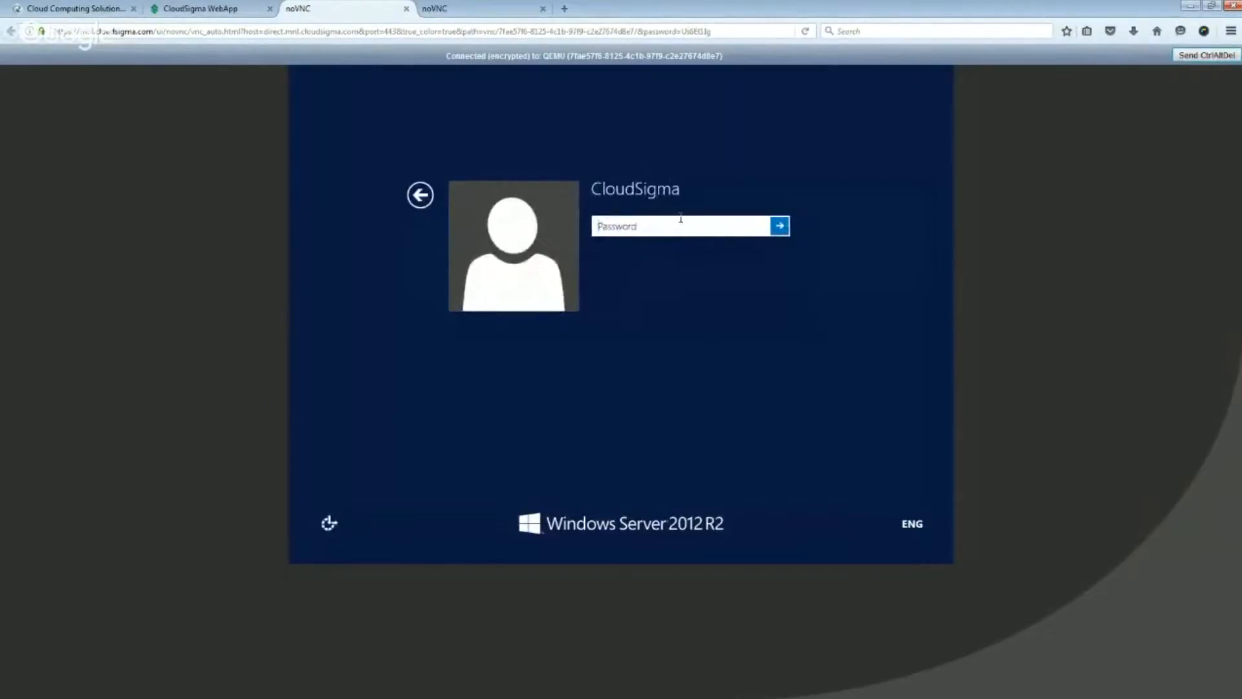
type("**********")
left_click(780, 225)
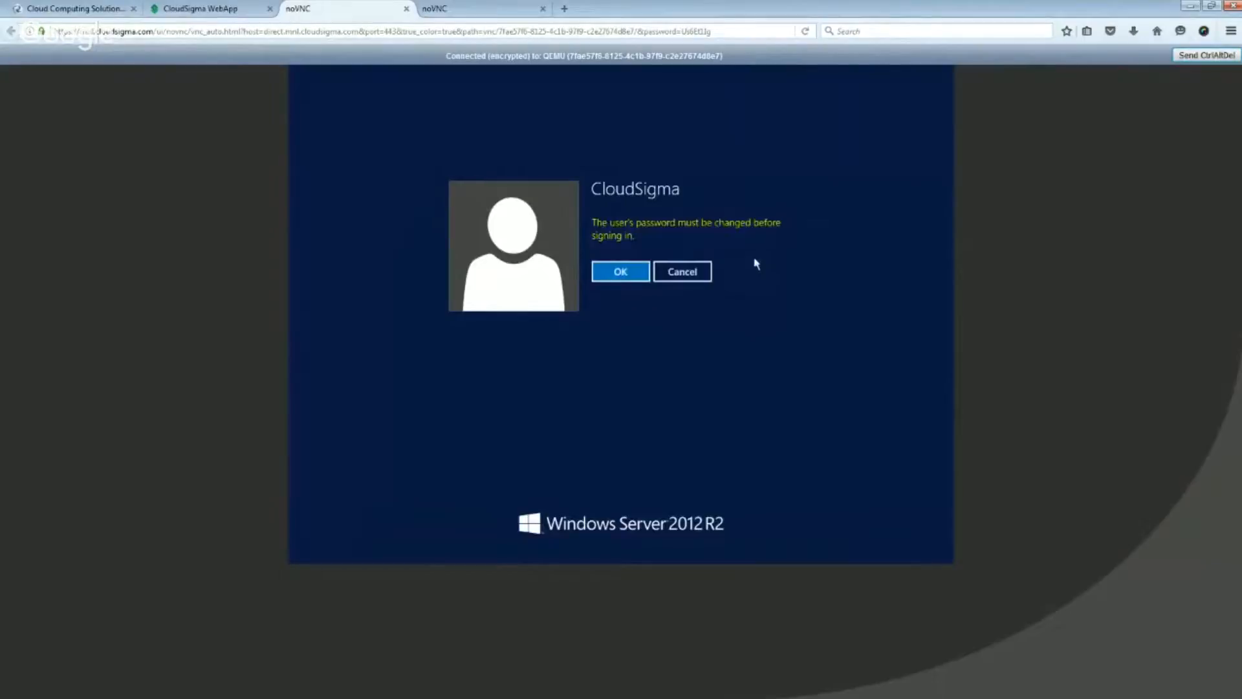
- Replace the CloudSigma account's initial password by entering and confirming a new password, and continue to the Windows desktop
left_click(615, 276)
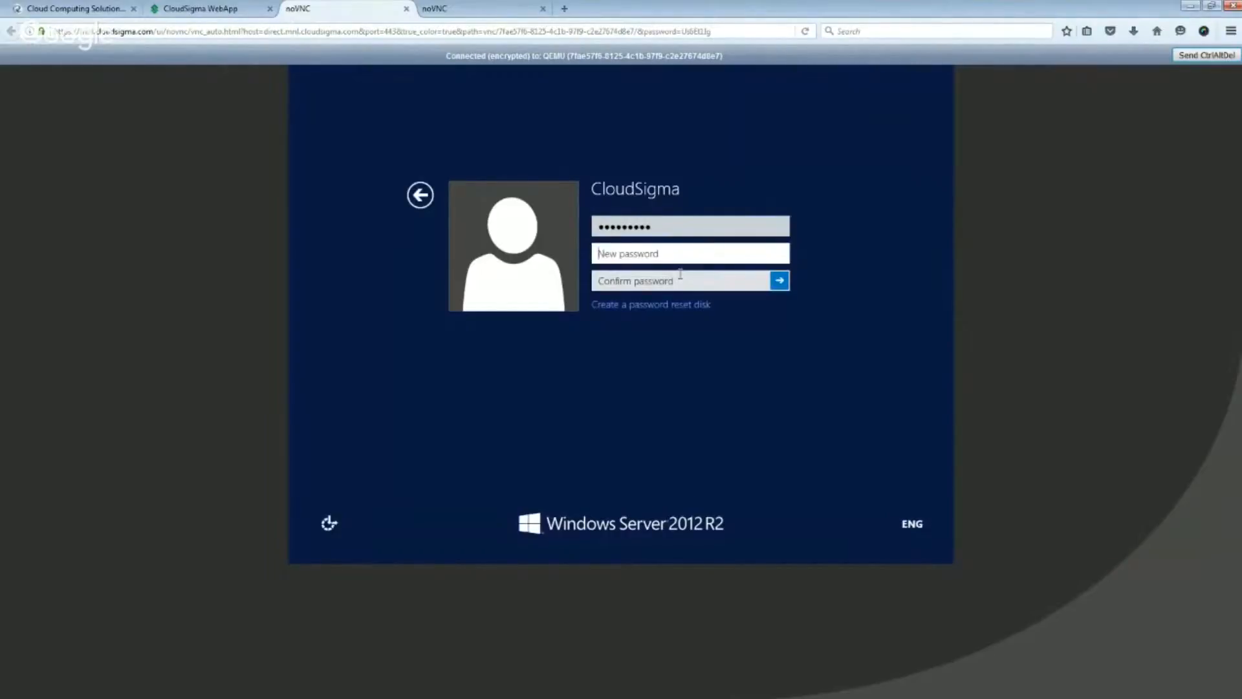
type("••••••••••••")
left_click(680, 284)
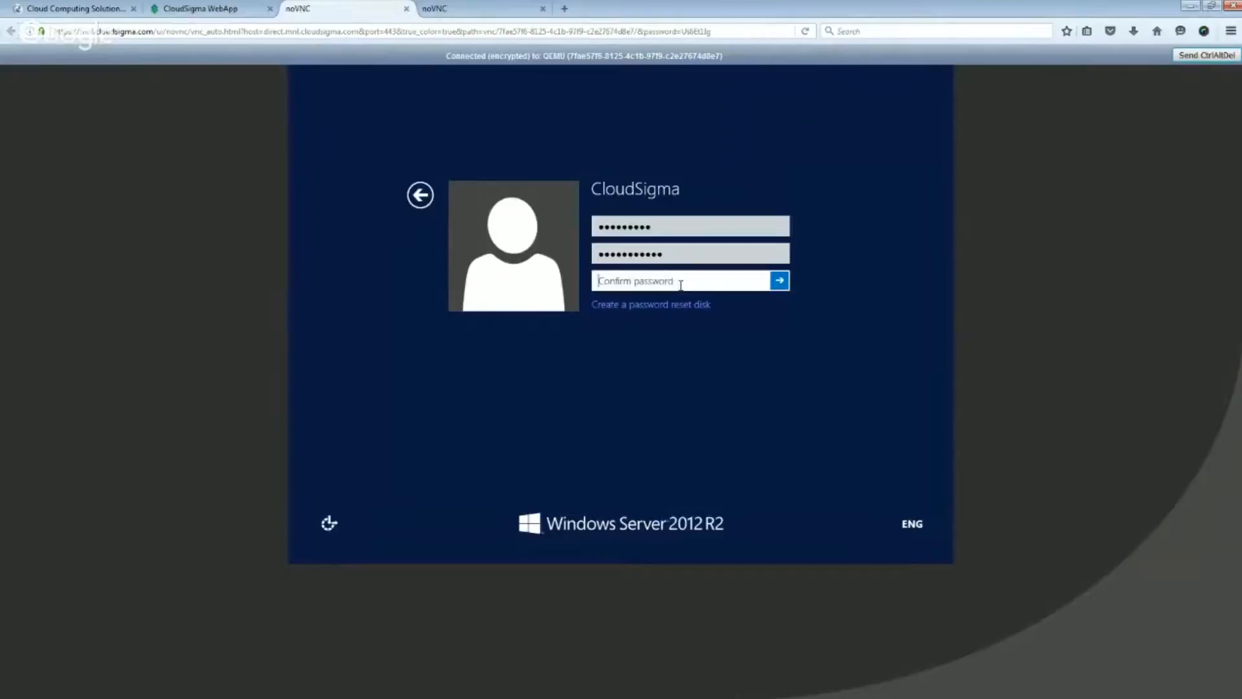
type("••••••••••••")
left_click(779, 282)
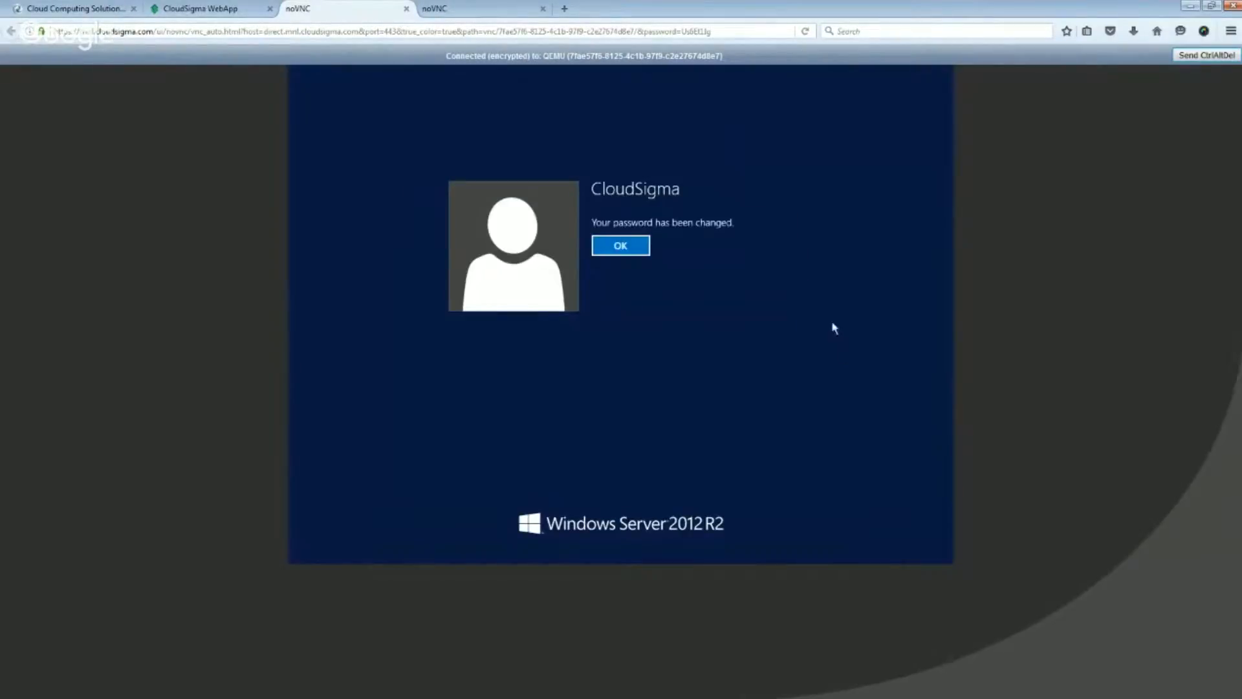
left_click(620, 247)
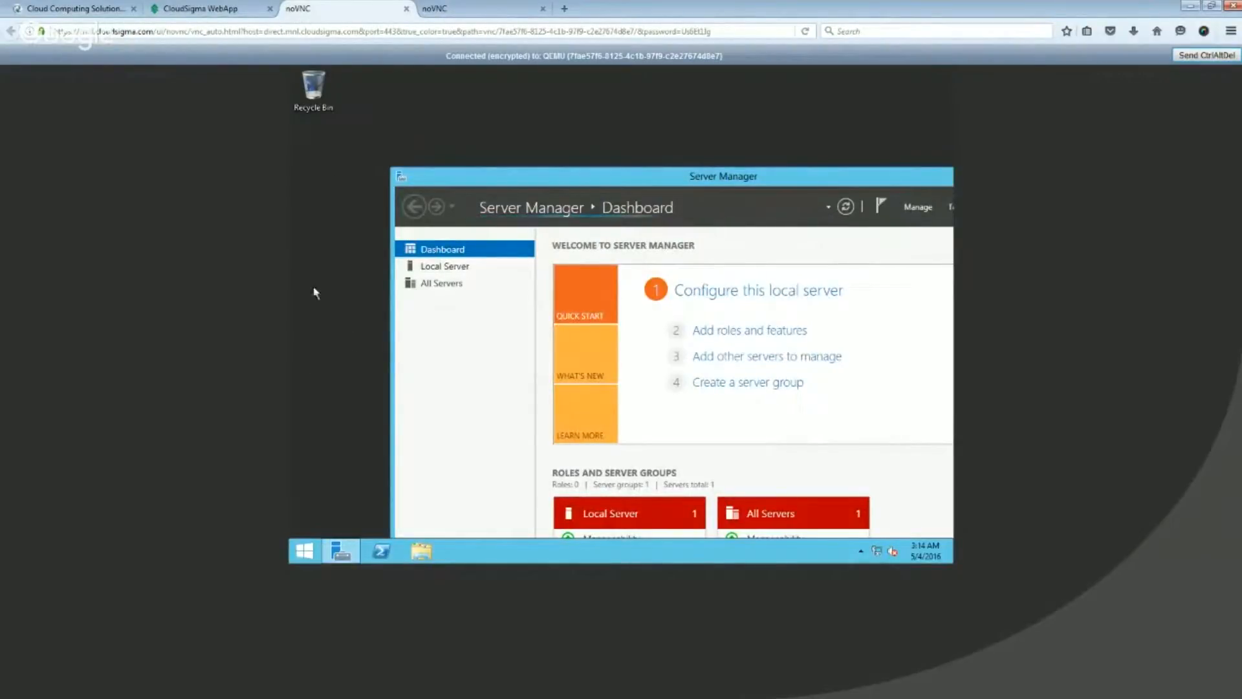
- Return to the CloudSigma WebApp, name the new Windows server "Ace Windows" in its properties, save it, and go back to the server list
left_click(220, 7)
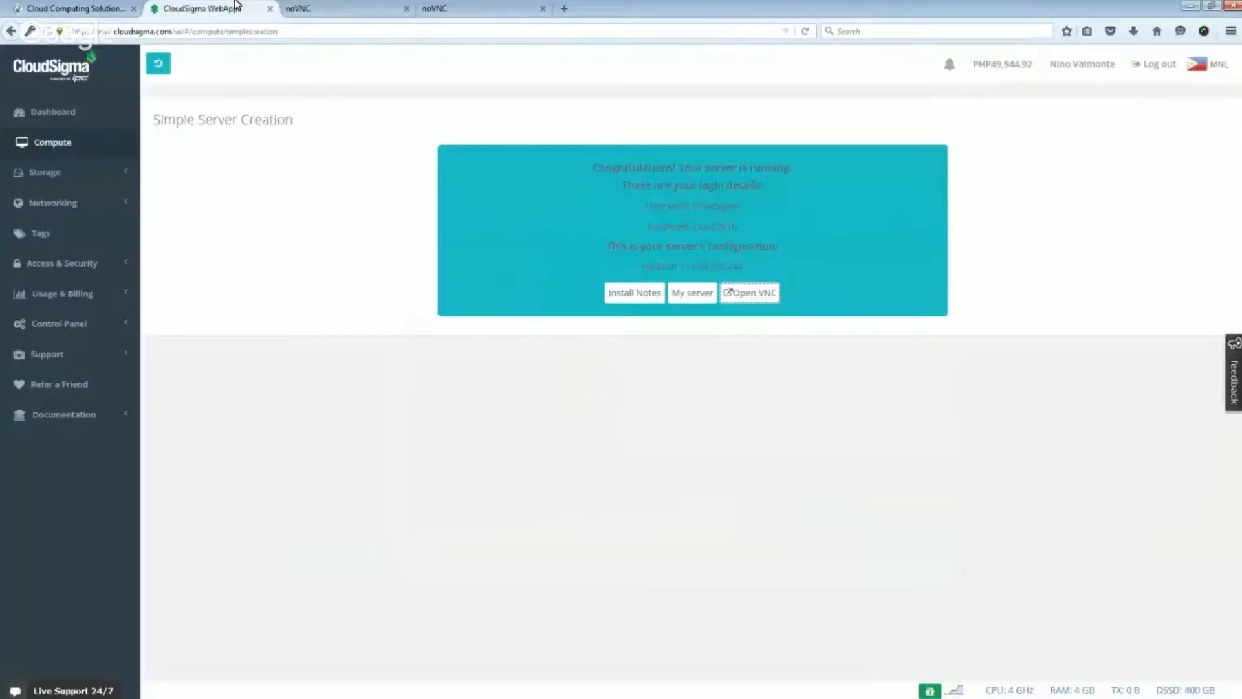
left_click(82, 143)
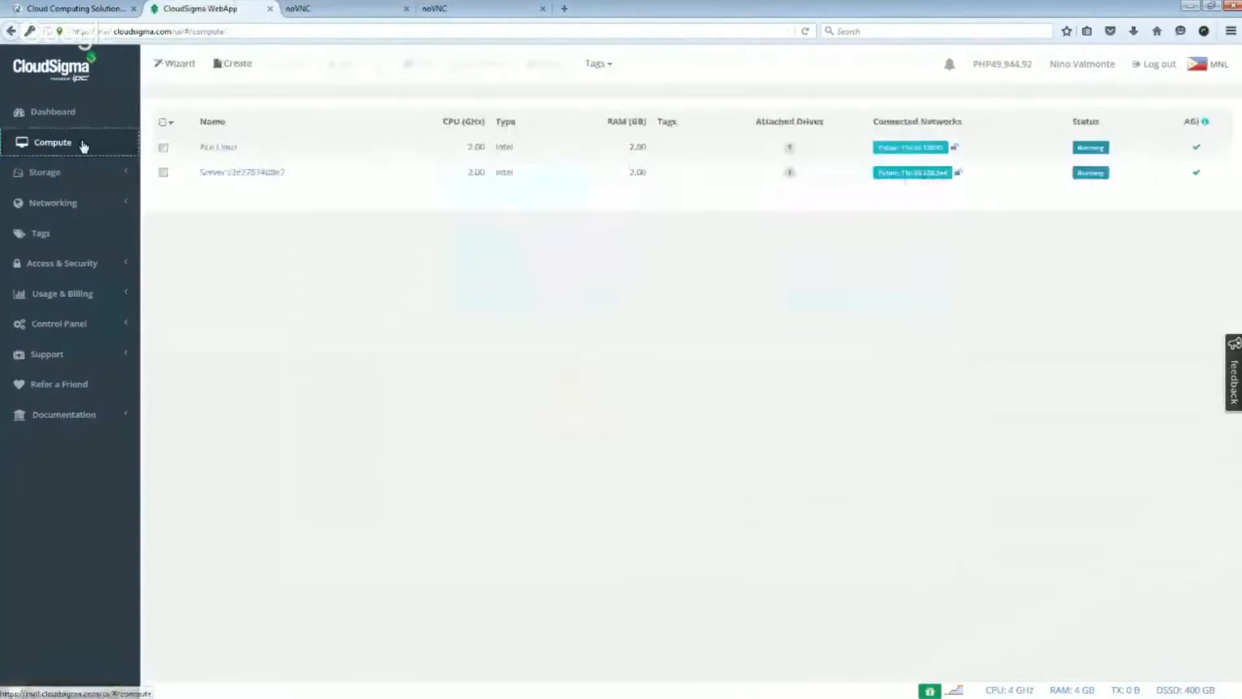
left_click(250, 171)
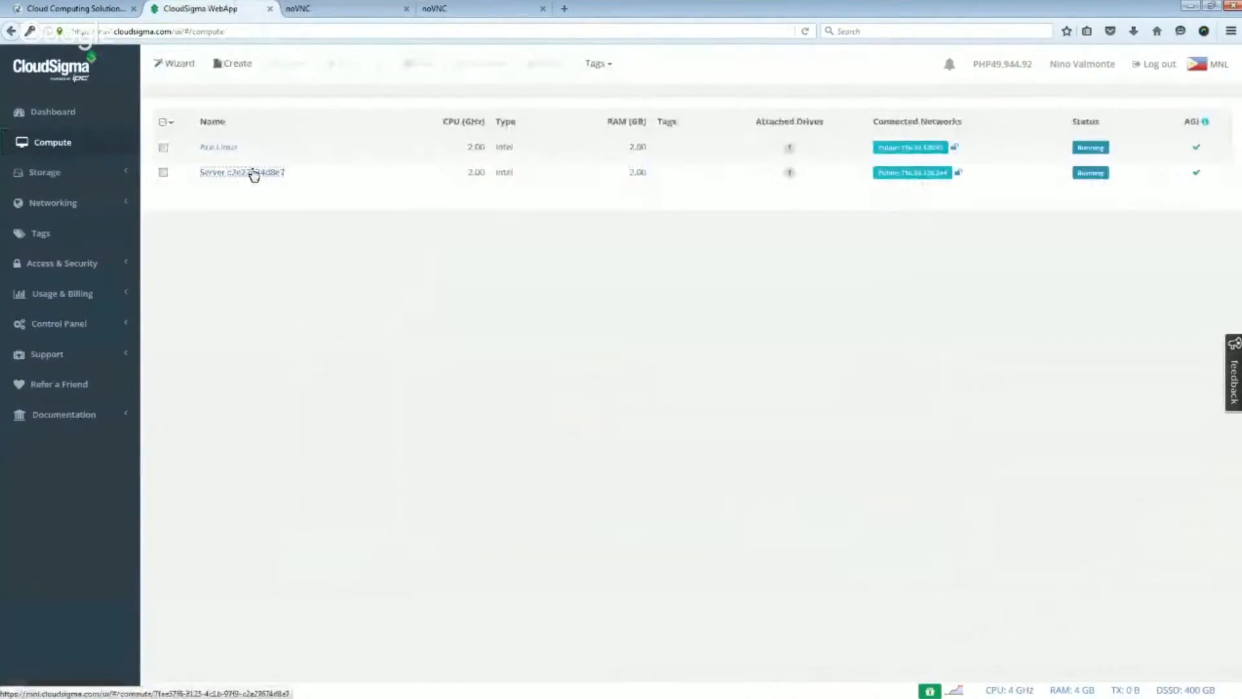
left_click(472, 233)
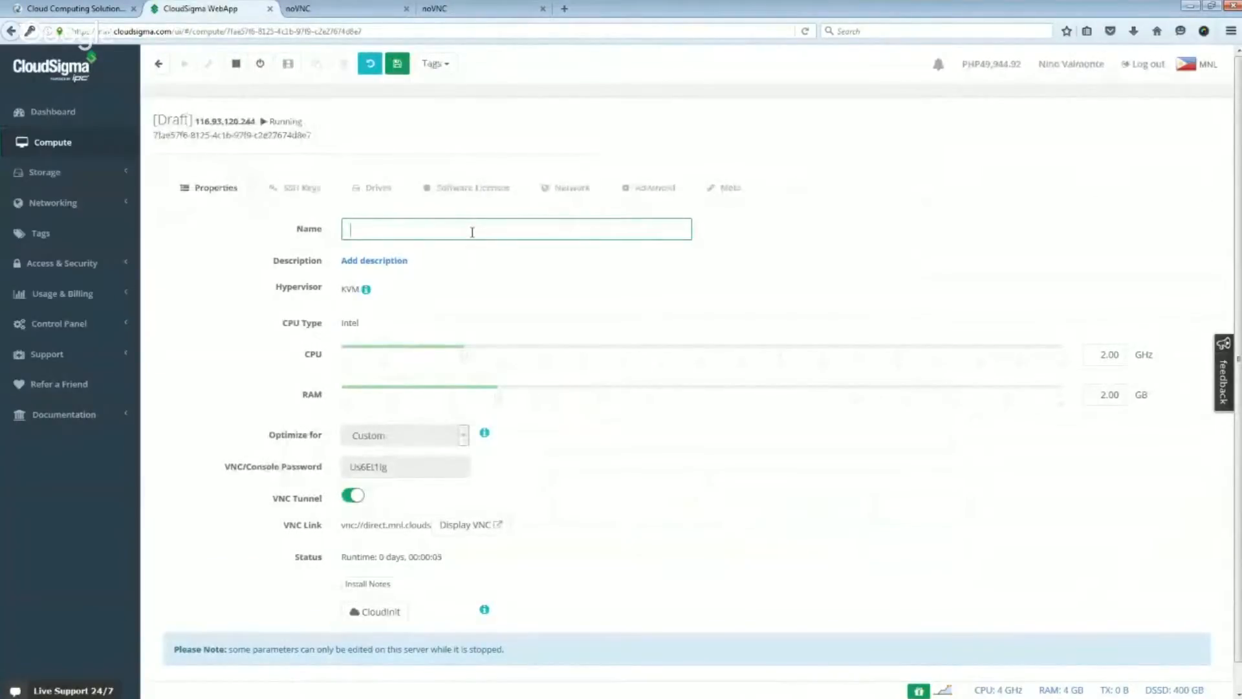
type("Ace Windows")
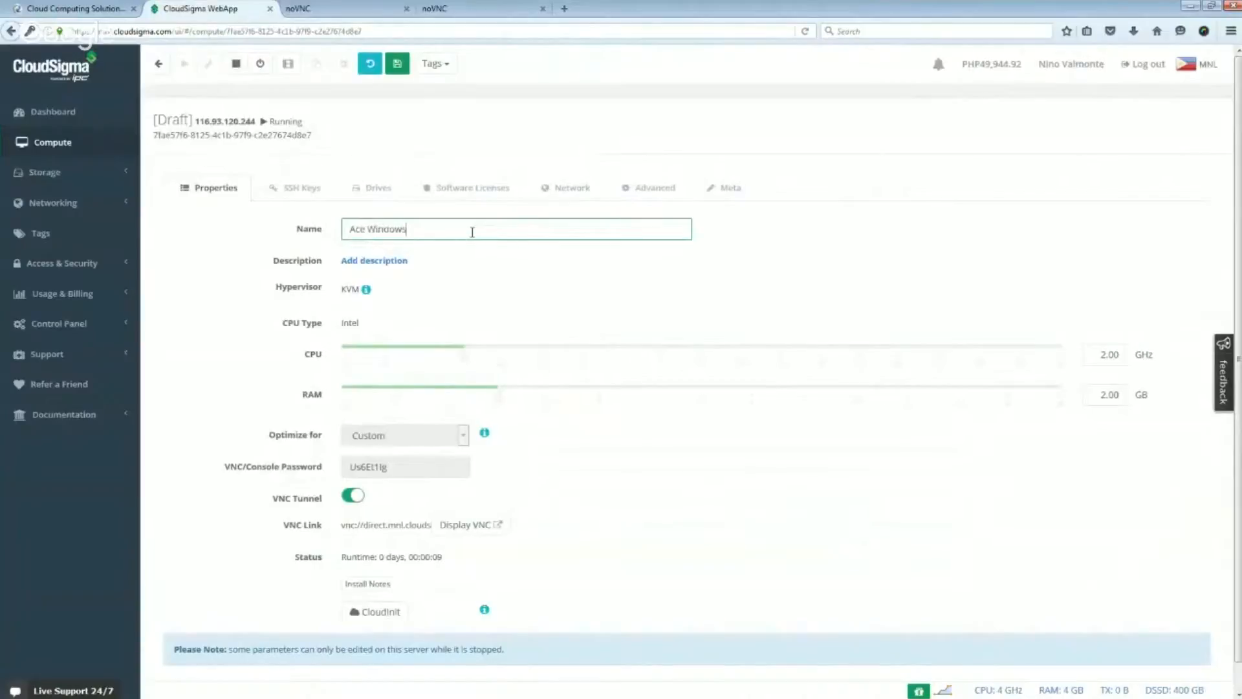
left_click(398, 65)
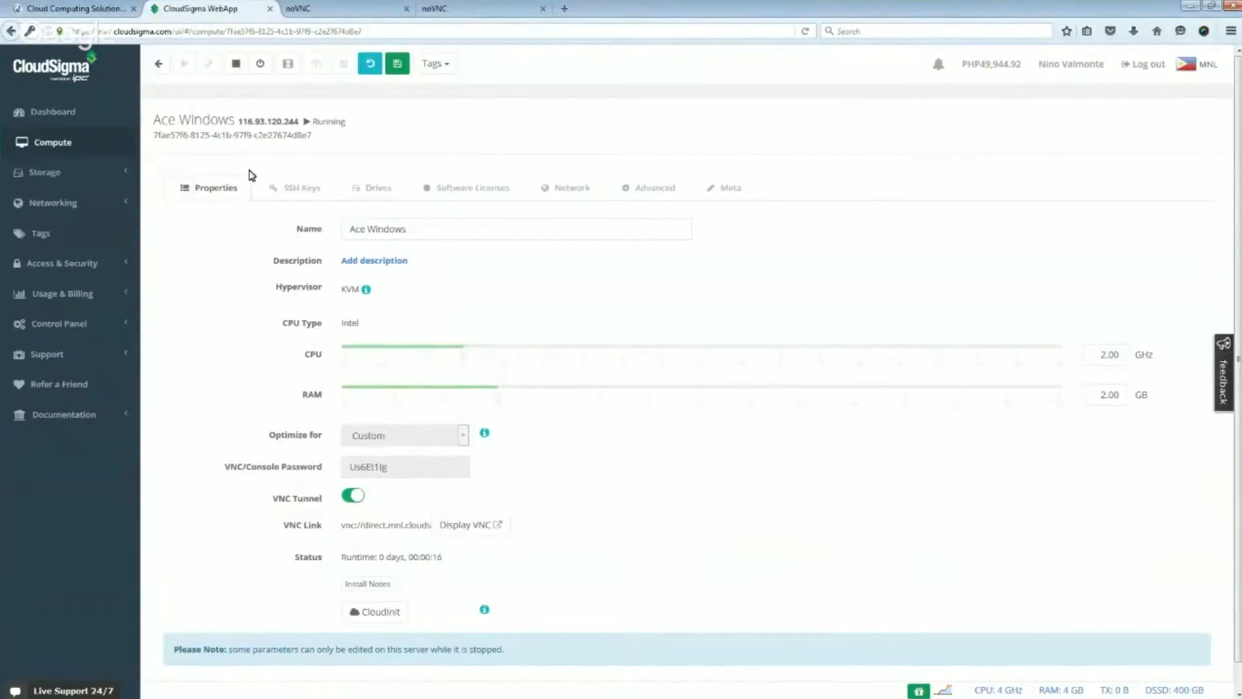
left_click(65, 145)
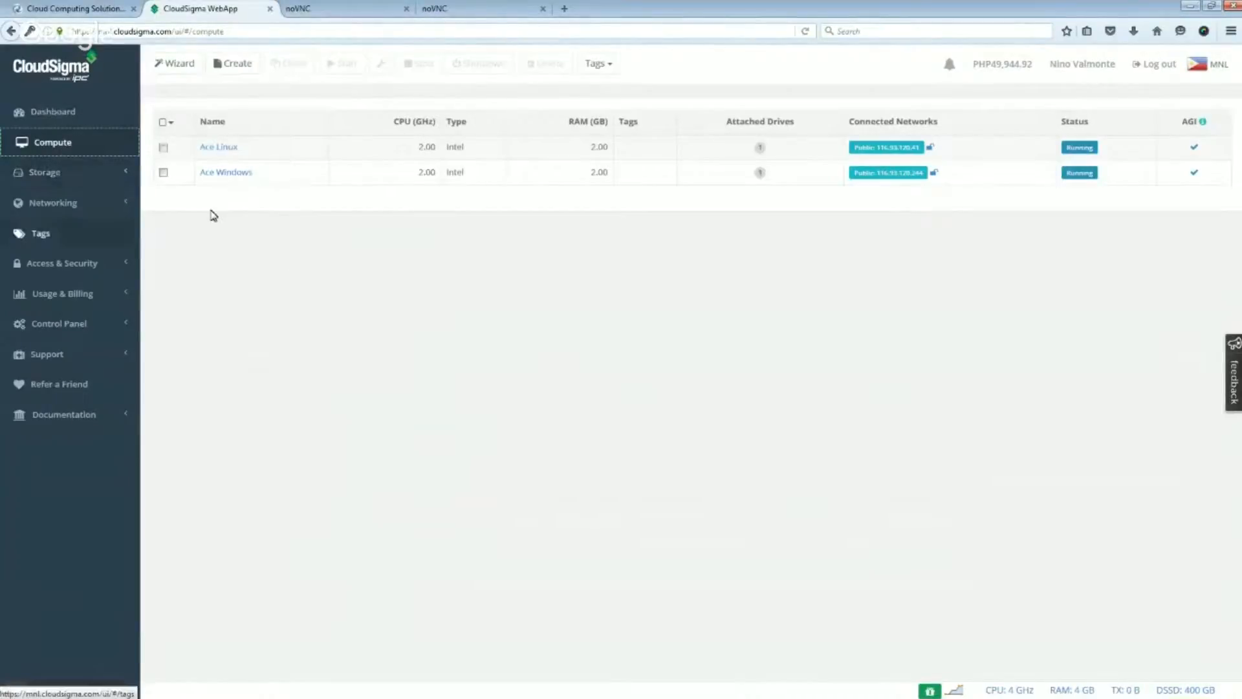
- Start a custom server draft with 3 GHz CPU and 1.5 GB RAM, and return to the server list without saving
left_click(232, 69)
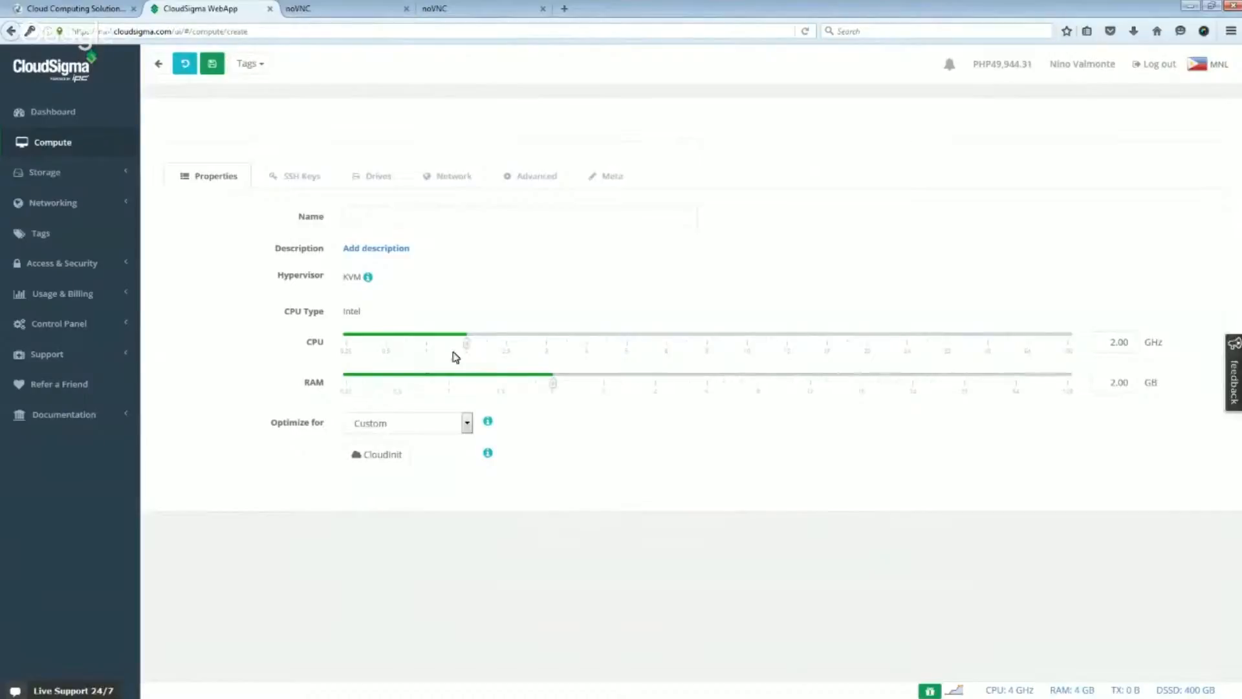
left_click_drag(554, 387, 502, 387)
left_click_drag(469, 348, 543, 350)
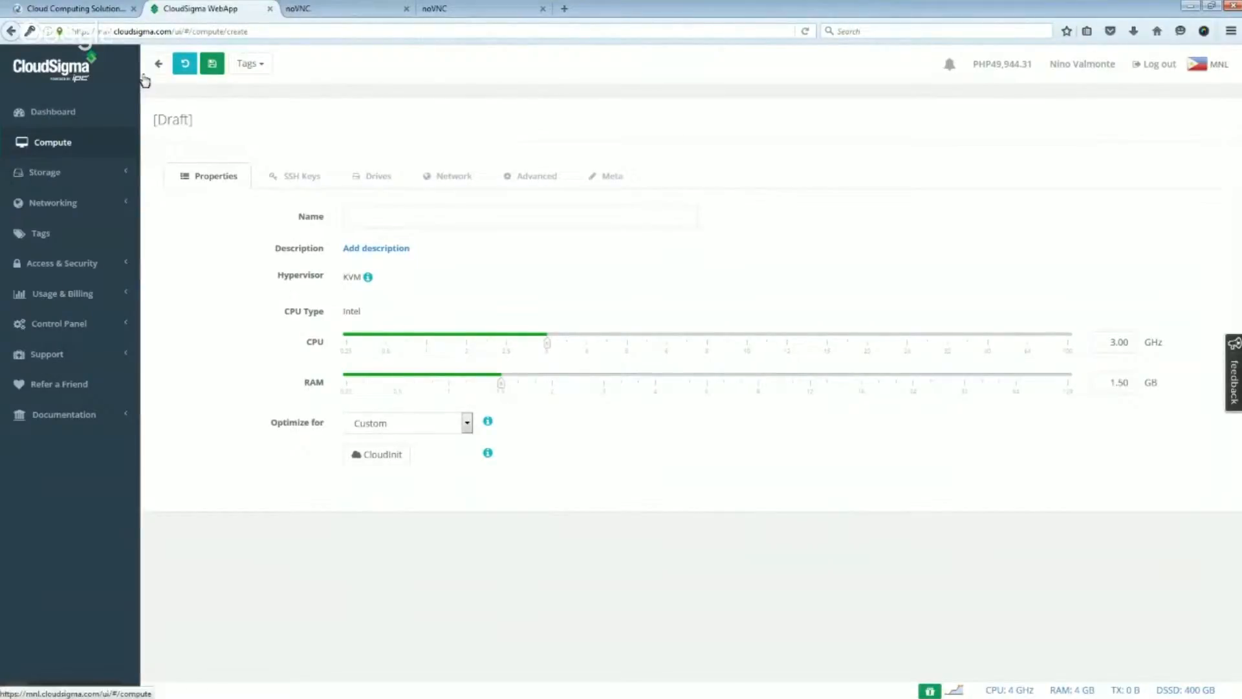
left_click(69, 144)
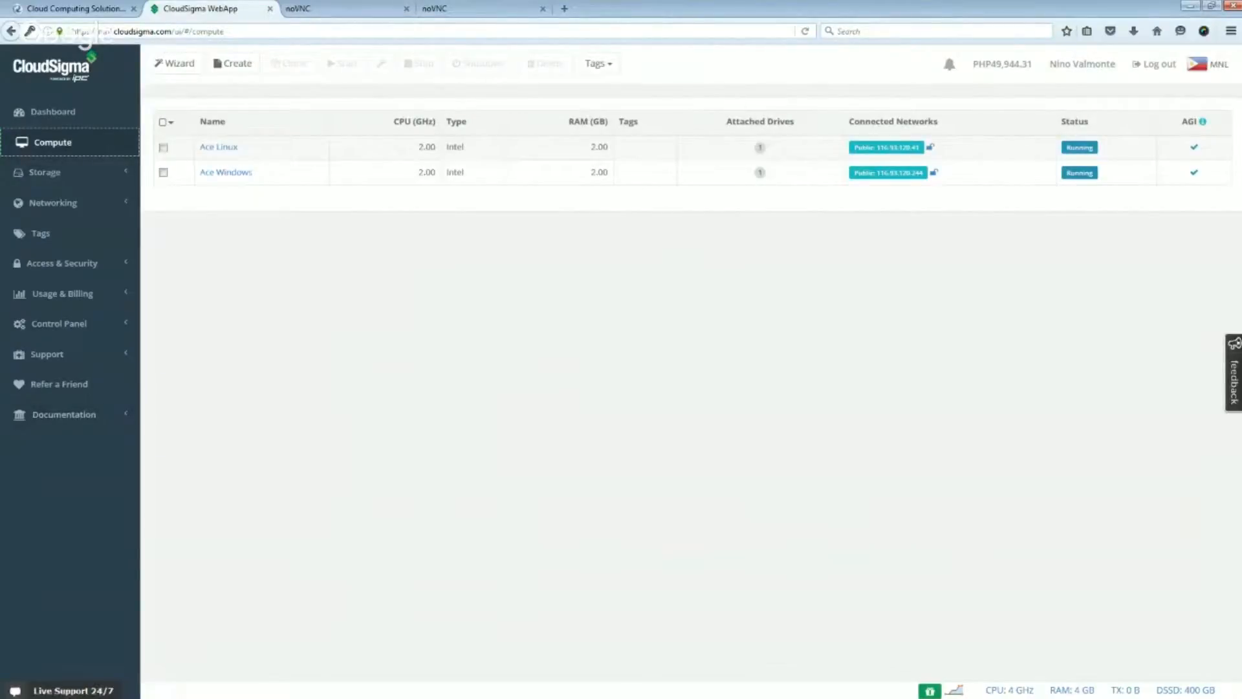
key("alt+Tab")
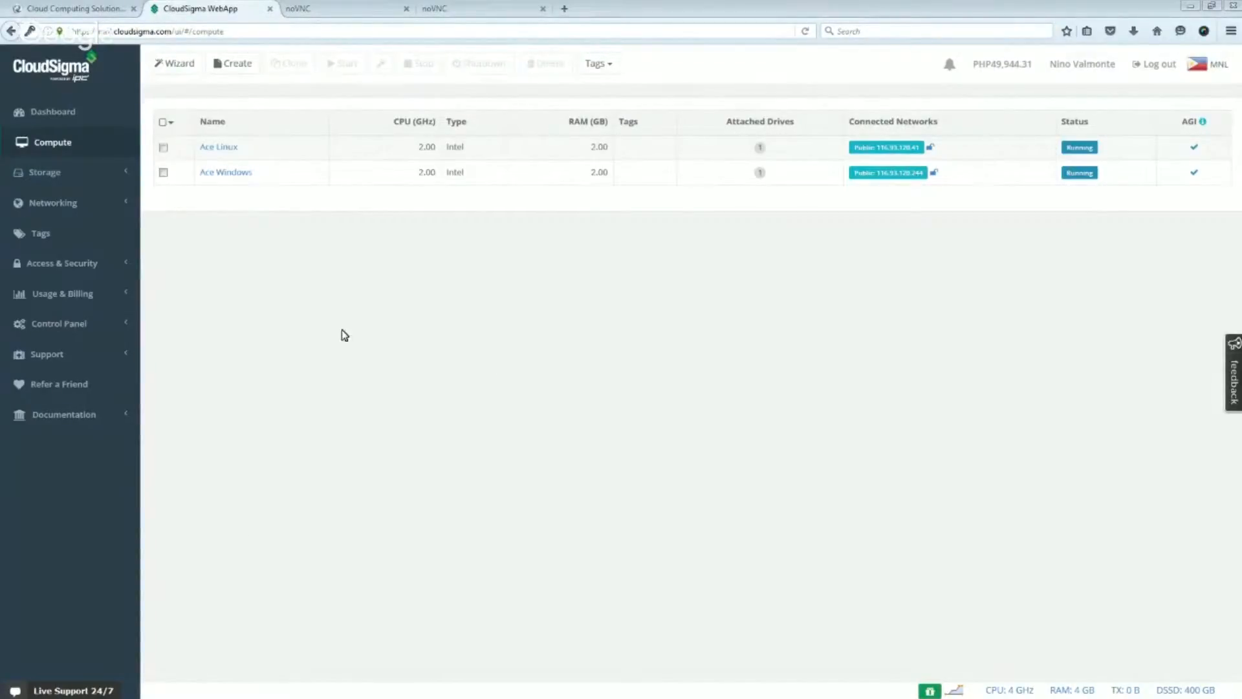
- Reopen the custom server draft and examine its SSH key, drive, network, advanced and metadata settings
left_click(238, 64)
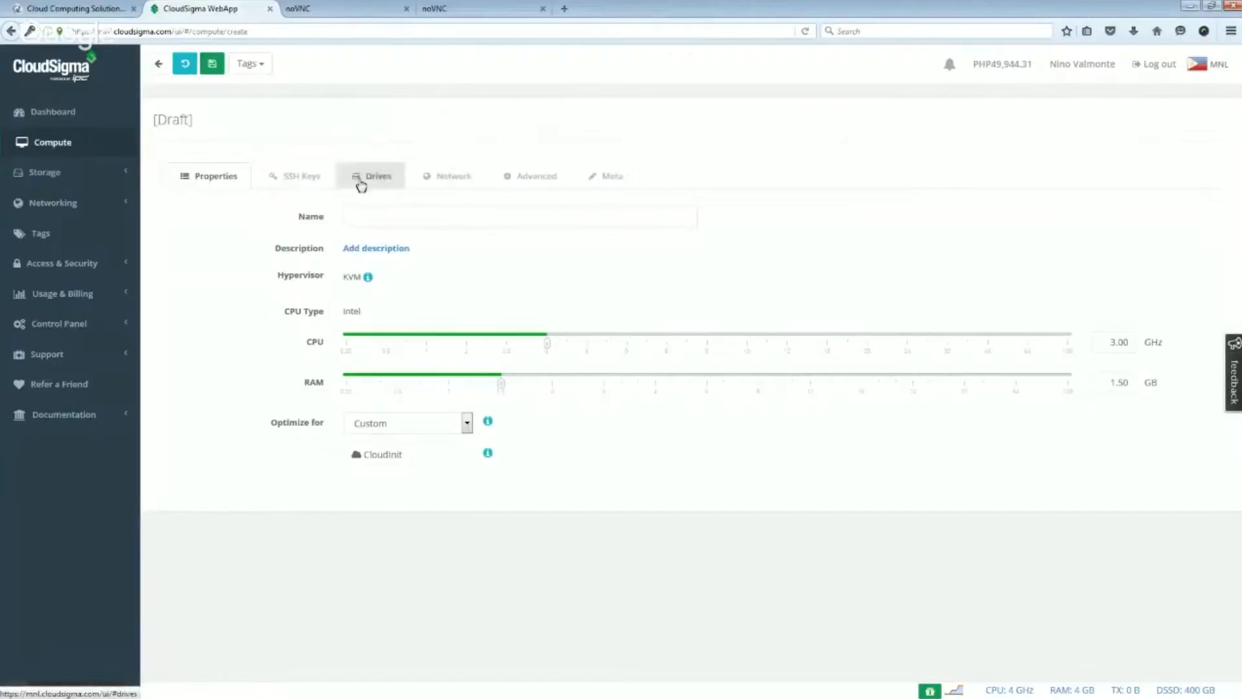
left_click(307, 180)
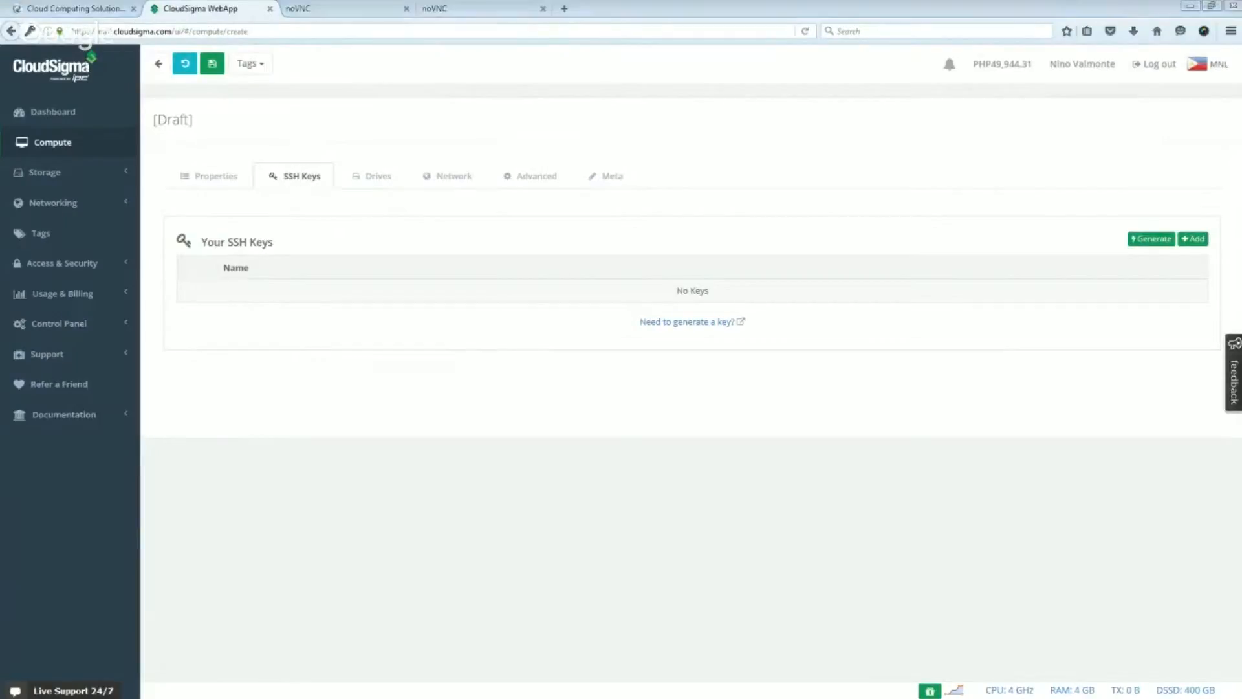
left_click(377, 182)
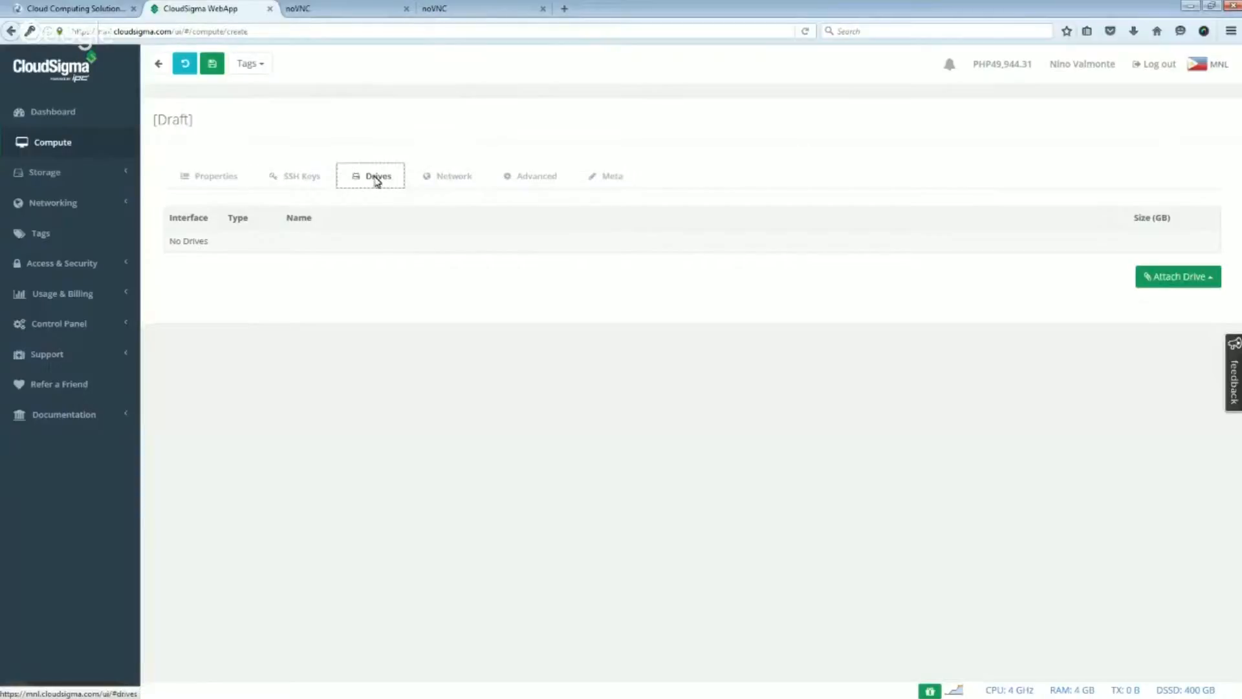
left_click(444, 184)
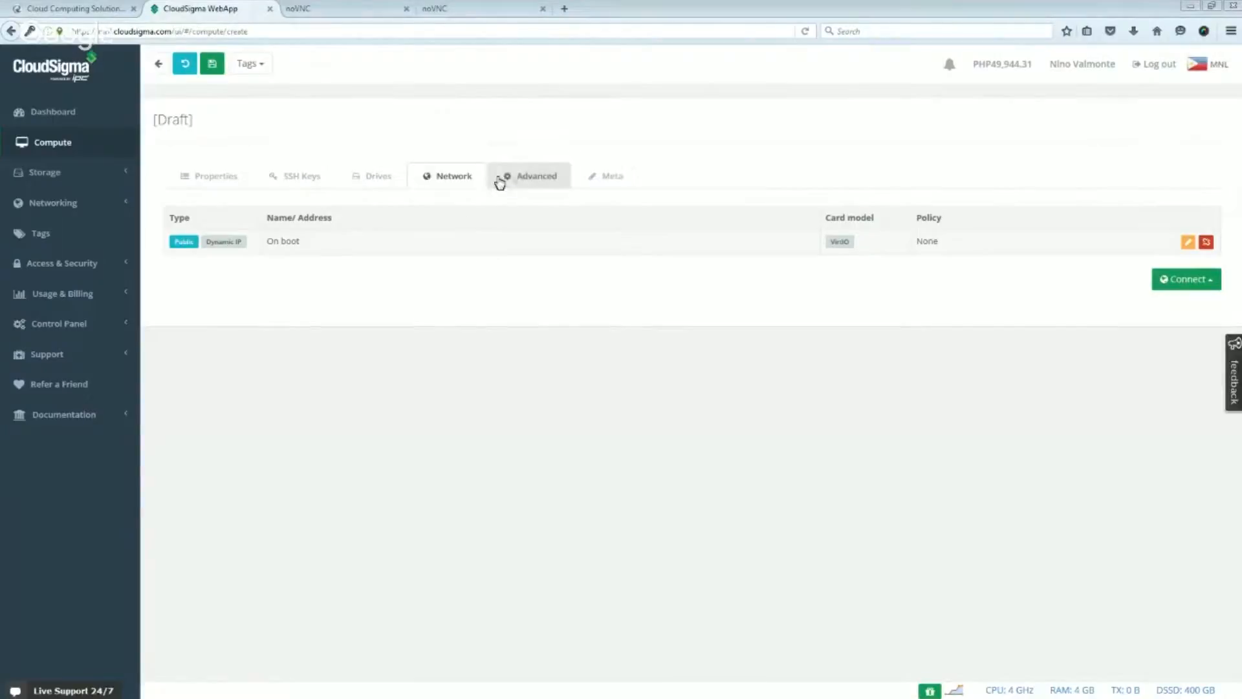
left_click(521, 181)
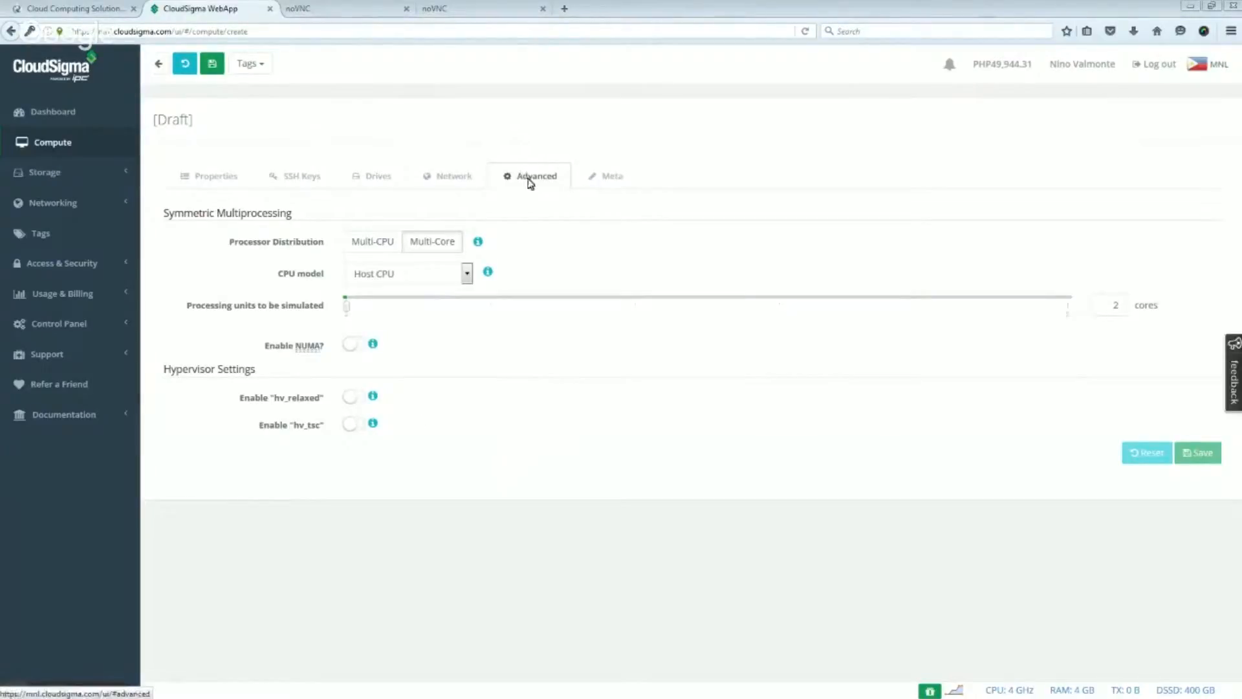
left_click(613, 179)
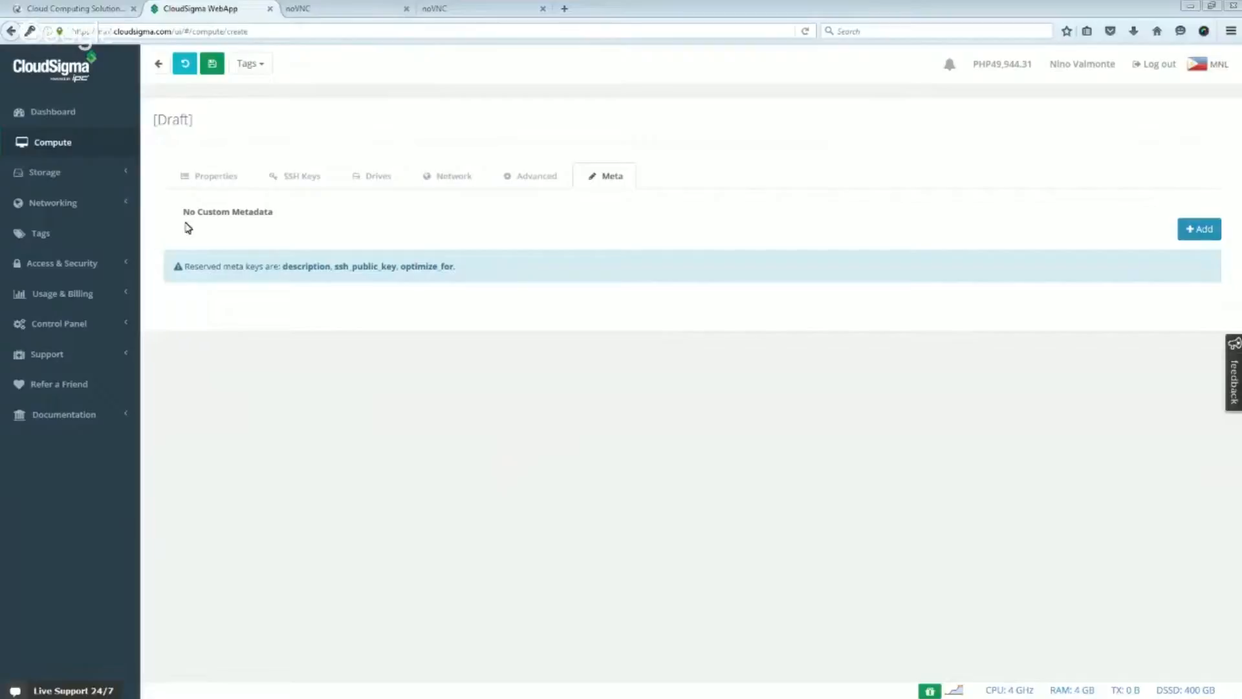
- Create a new 2 GB hard drive named "Ace Storage" in the storage drives, accepting the burst resource charge
left_click(68, 176)
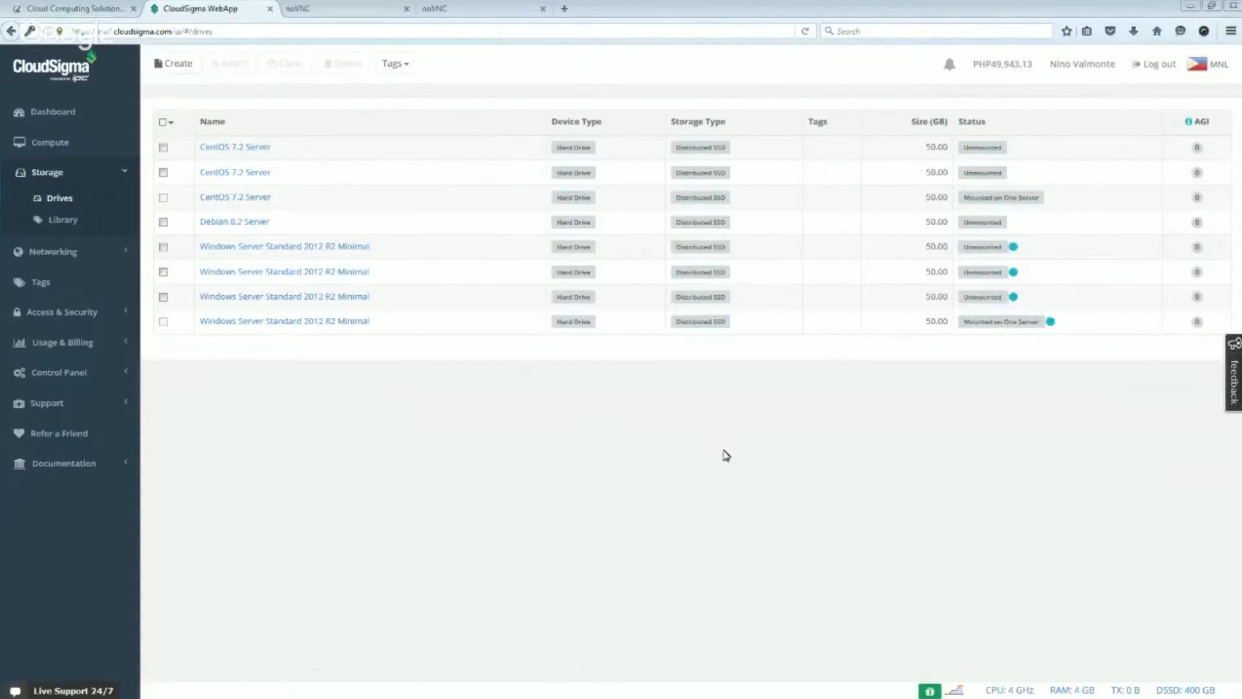
left_click(173, 67)
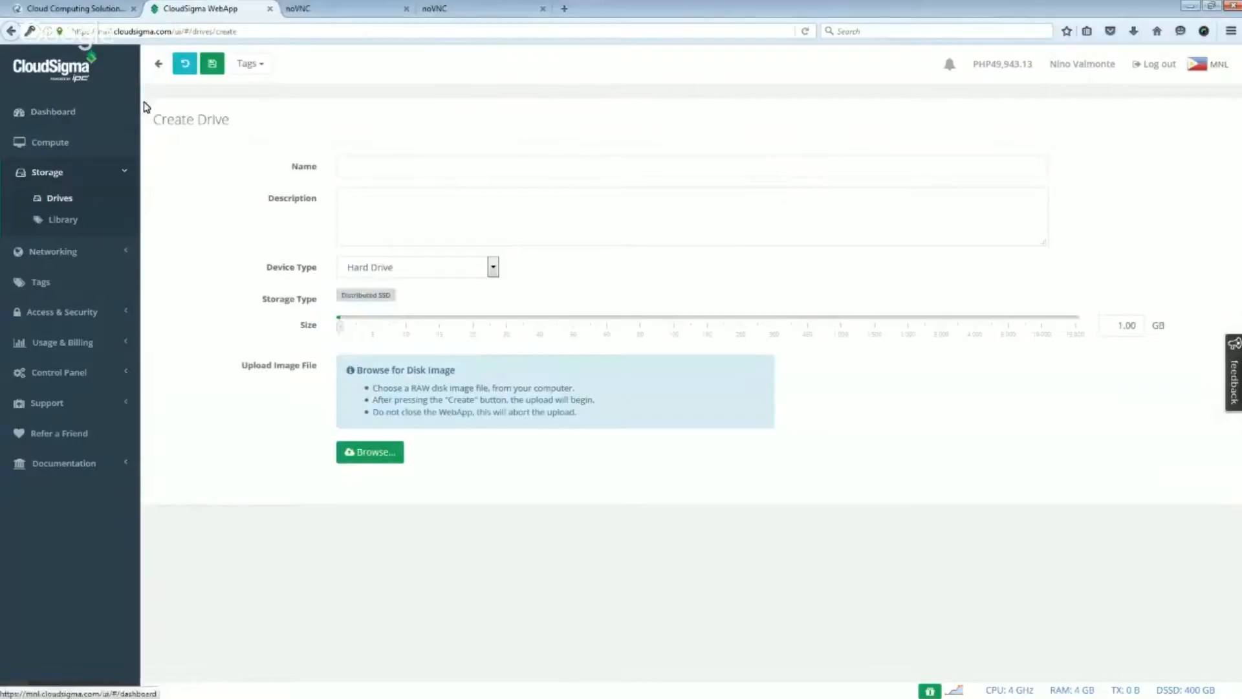
left_click(468, 172)
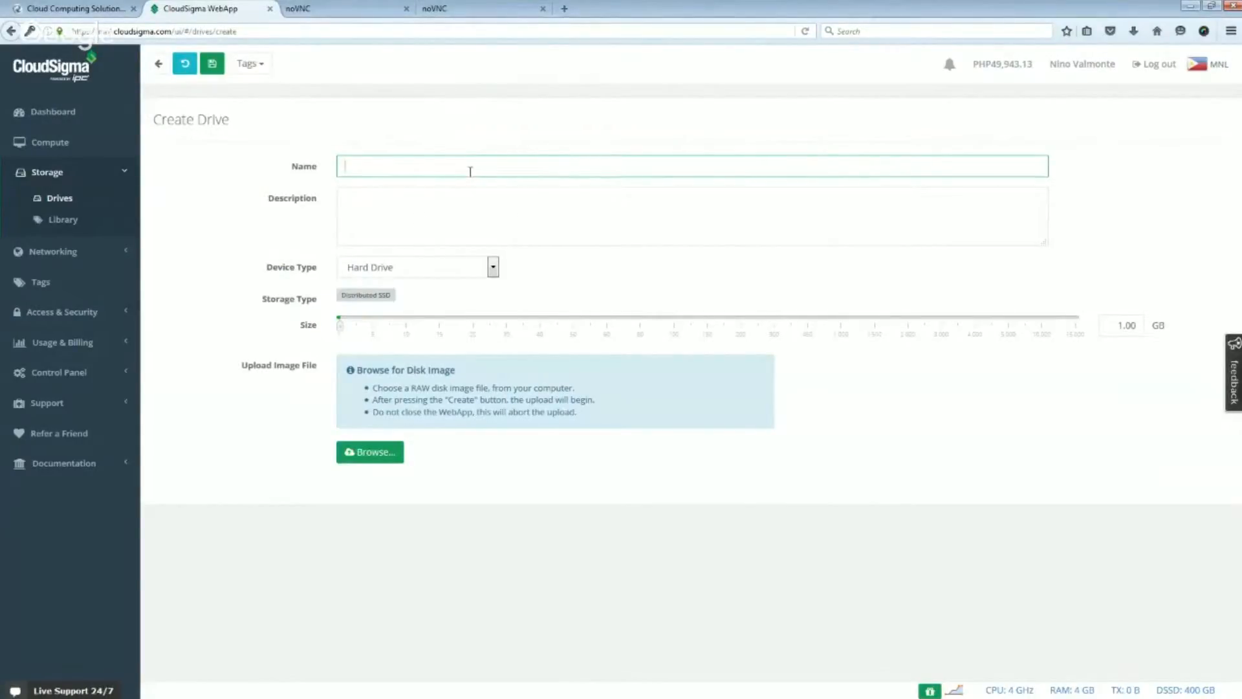
type("Ace")
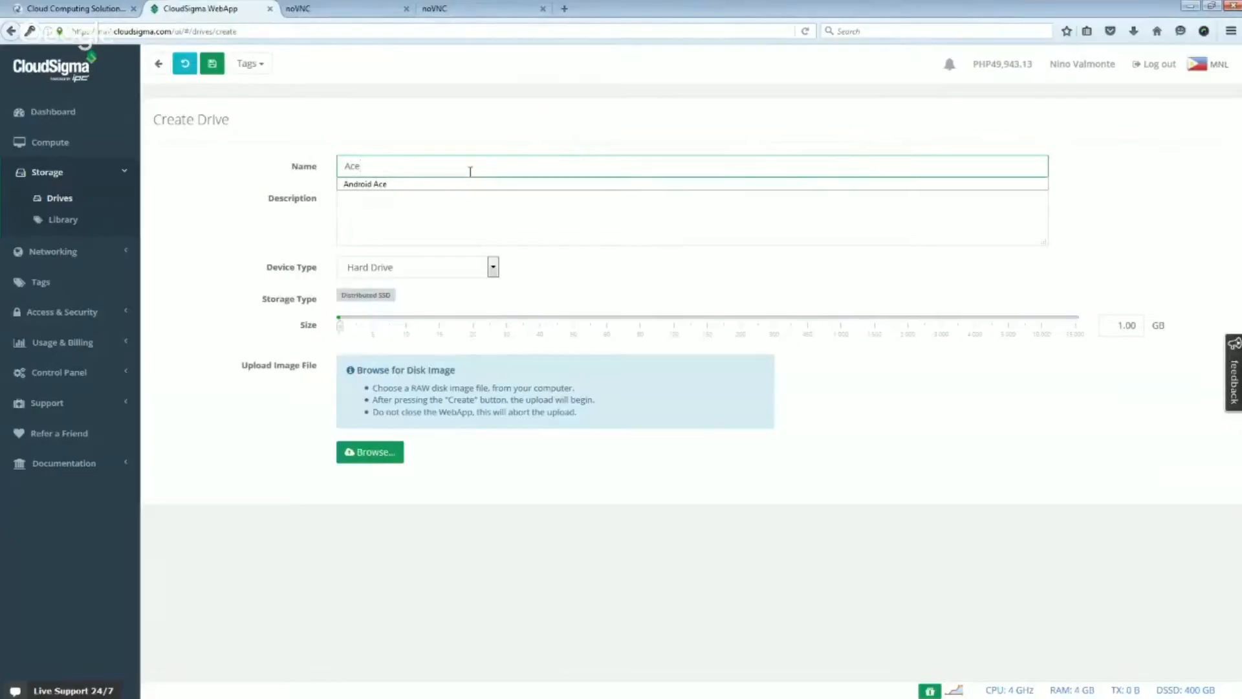
type(" Storage")
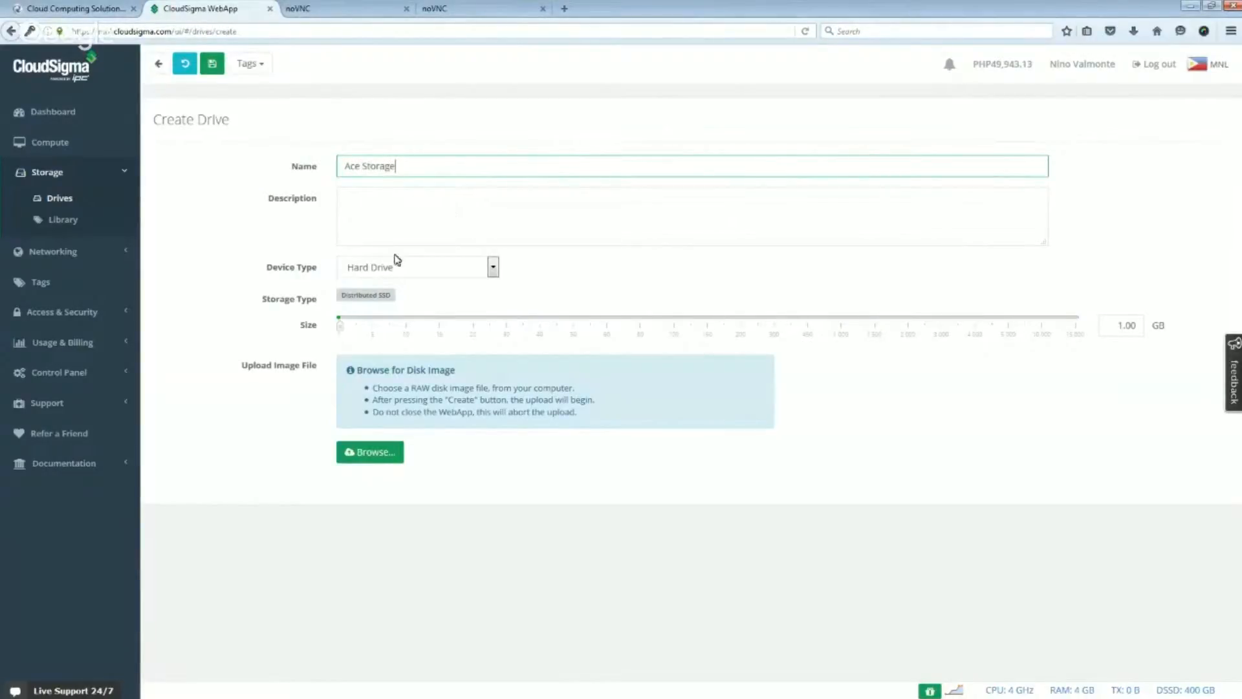
left_click(1122, 329)
left_click_drag(1104, 334, 1127, 334)
type("2")
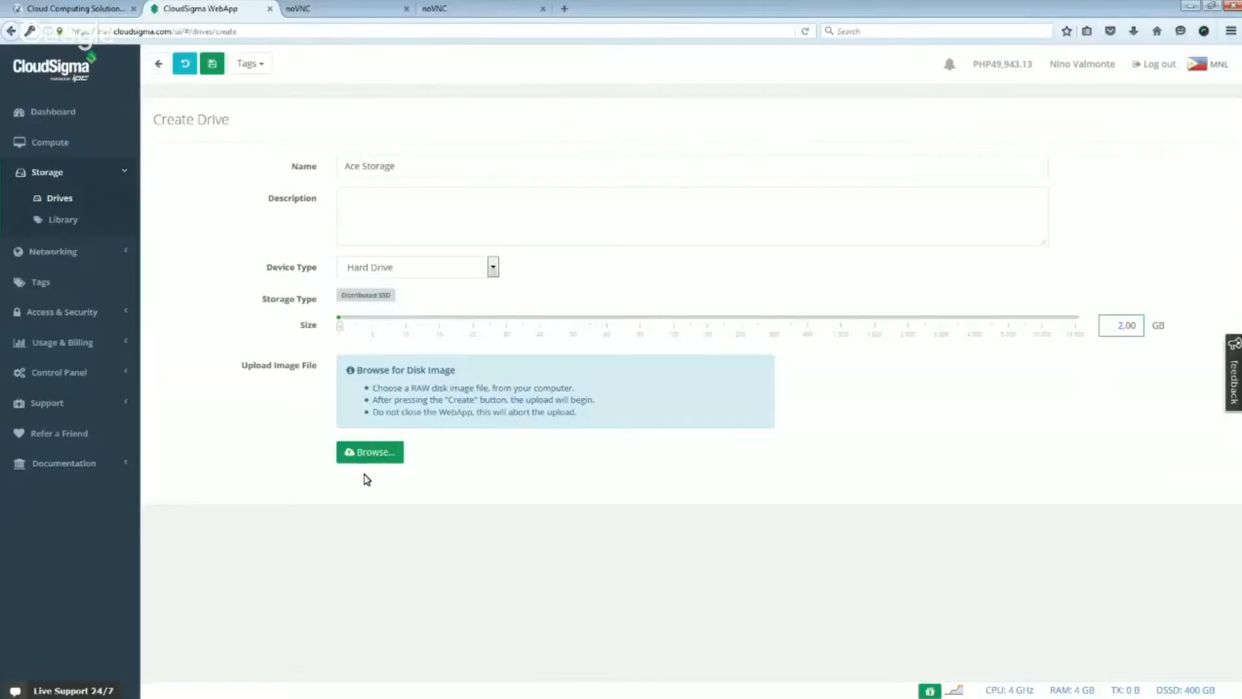
left_click(212, 65)
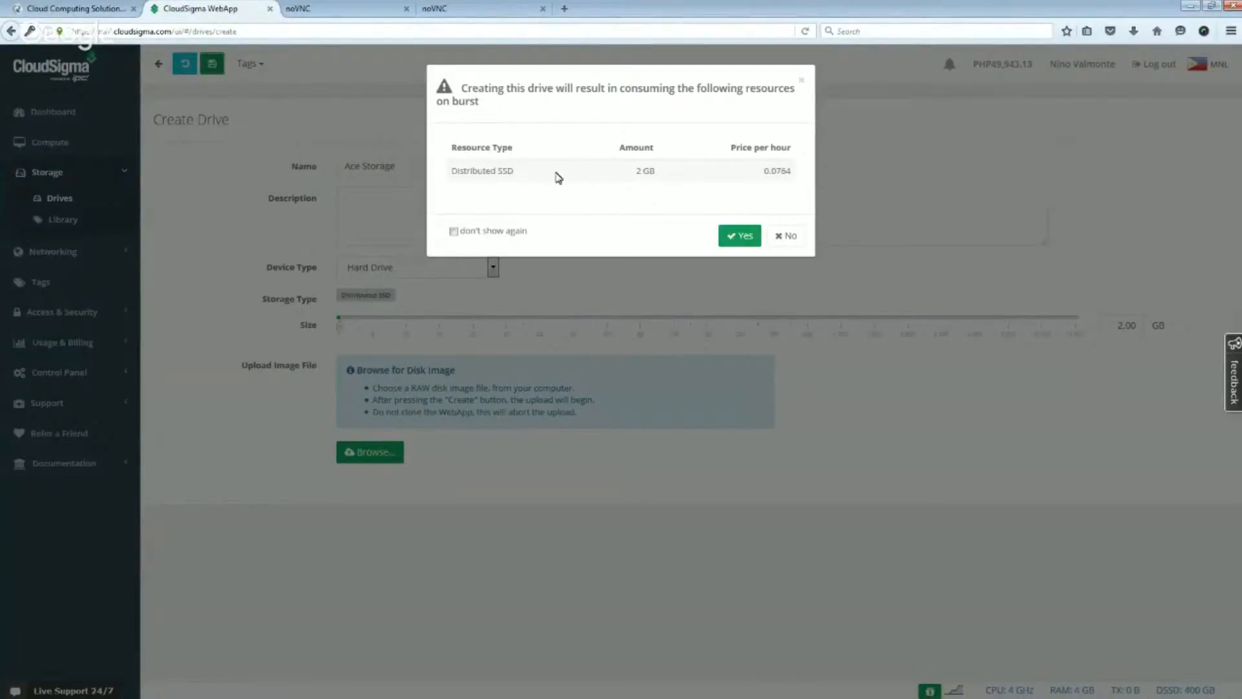
left_click(753, 236)
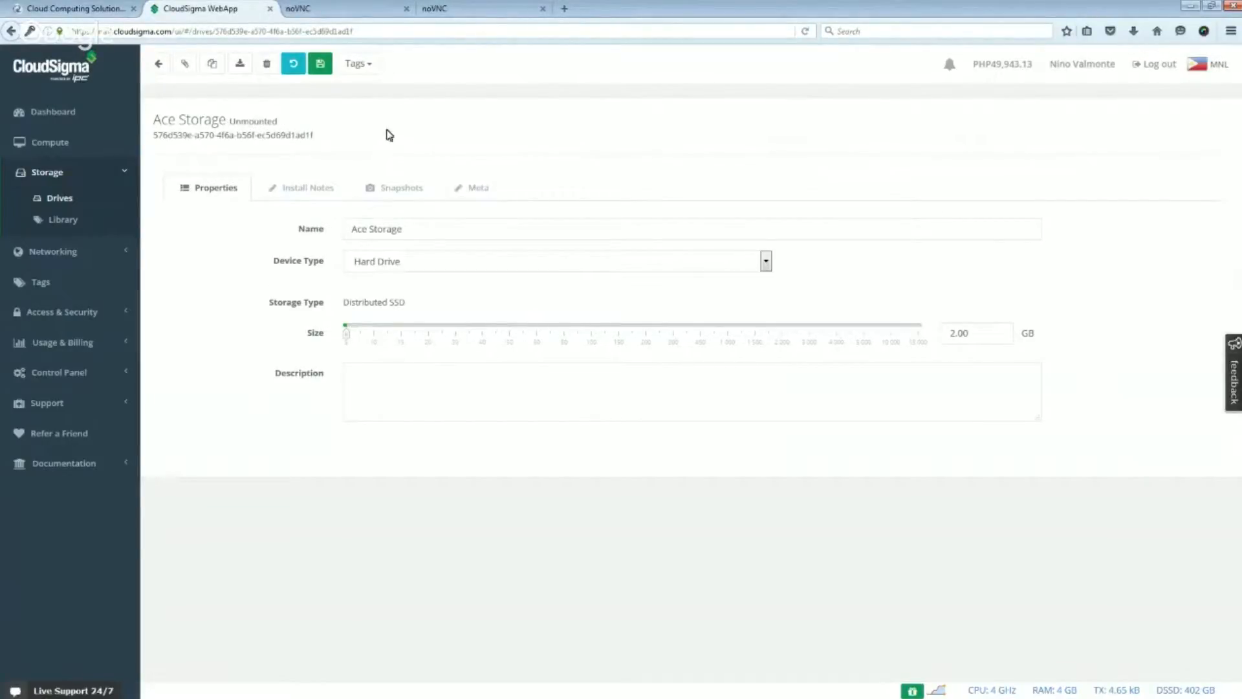
- Open the Ace Linux server's drive settings and stop the server so its drives can be edited
left_click(53, 146)
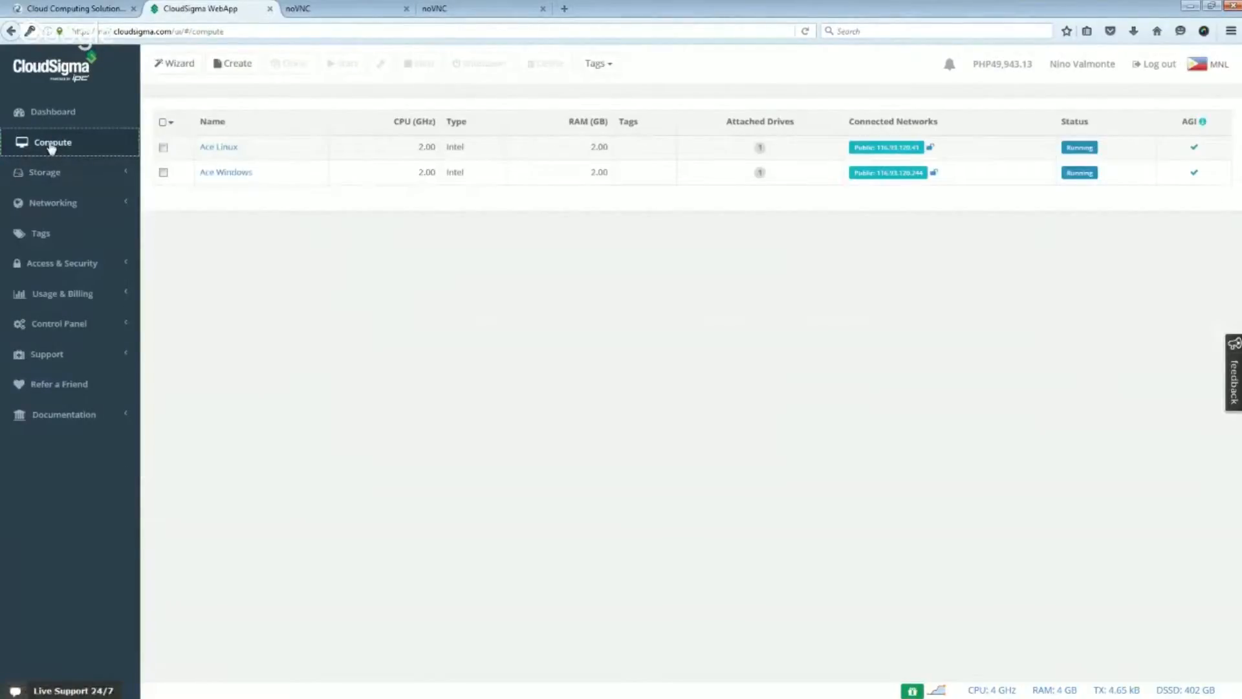
left_click(222, 148)
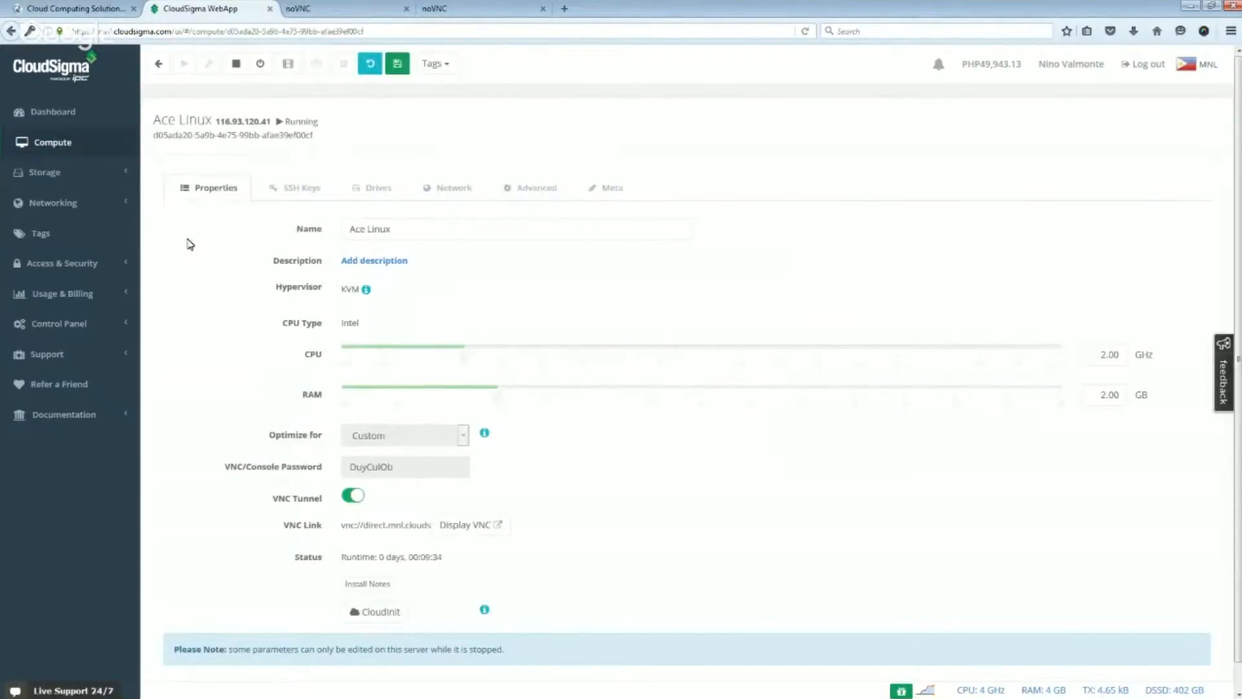
left_click(392, 190)
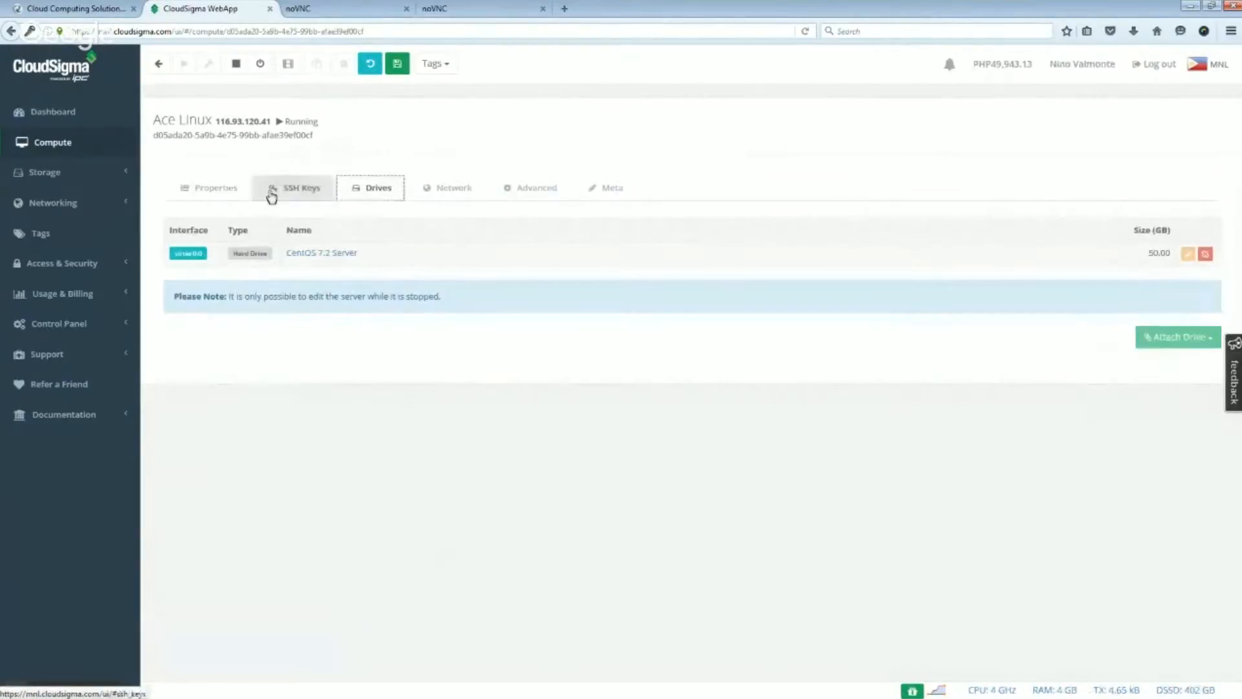
left_click(211, 194)
left_click(377, 189)
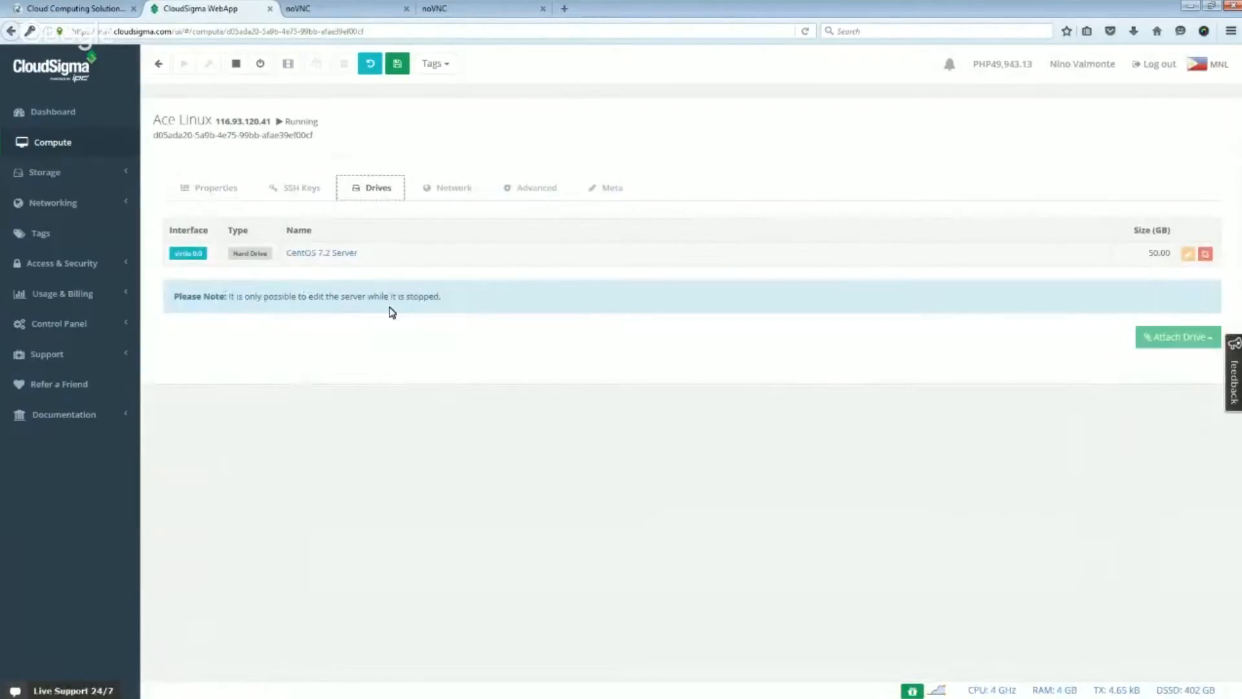
left_click(236, 64)
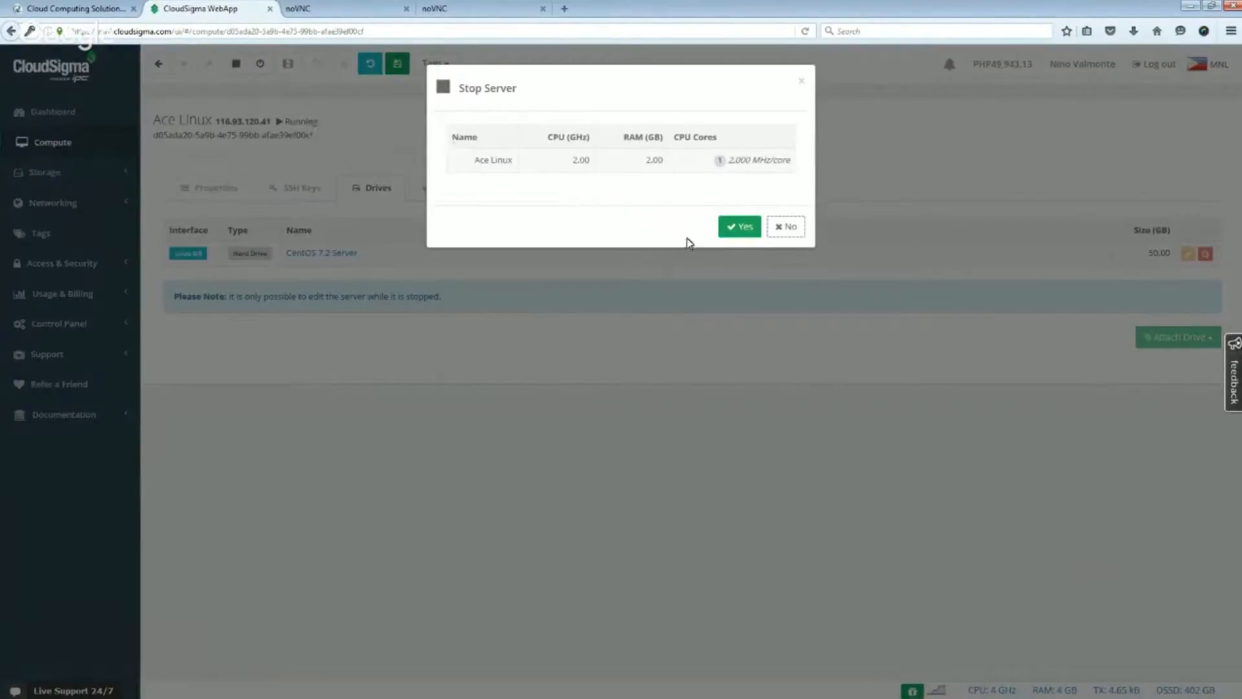
left_click(744, 228)
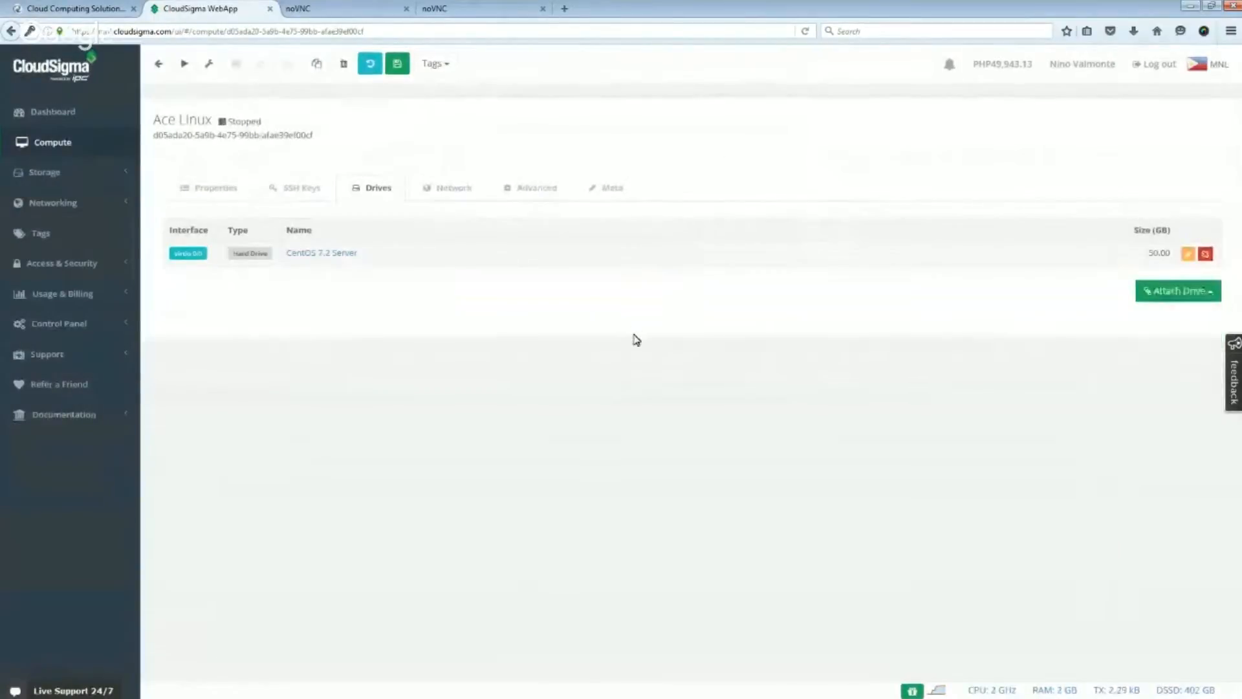
- Attach the existing Ace Storage drive to the Ace Linux server and save the server
left_click(1189, 297)
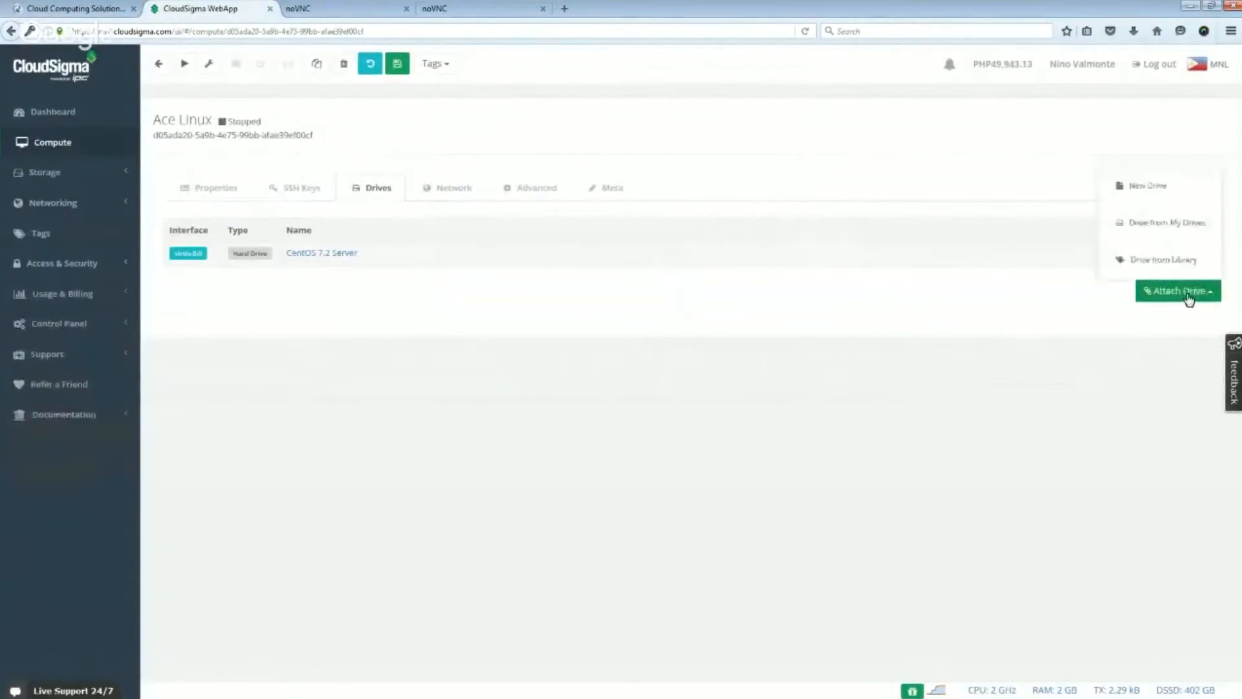
left_click(1183, 233)
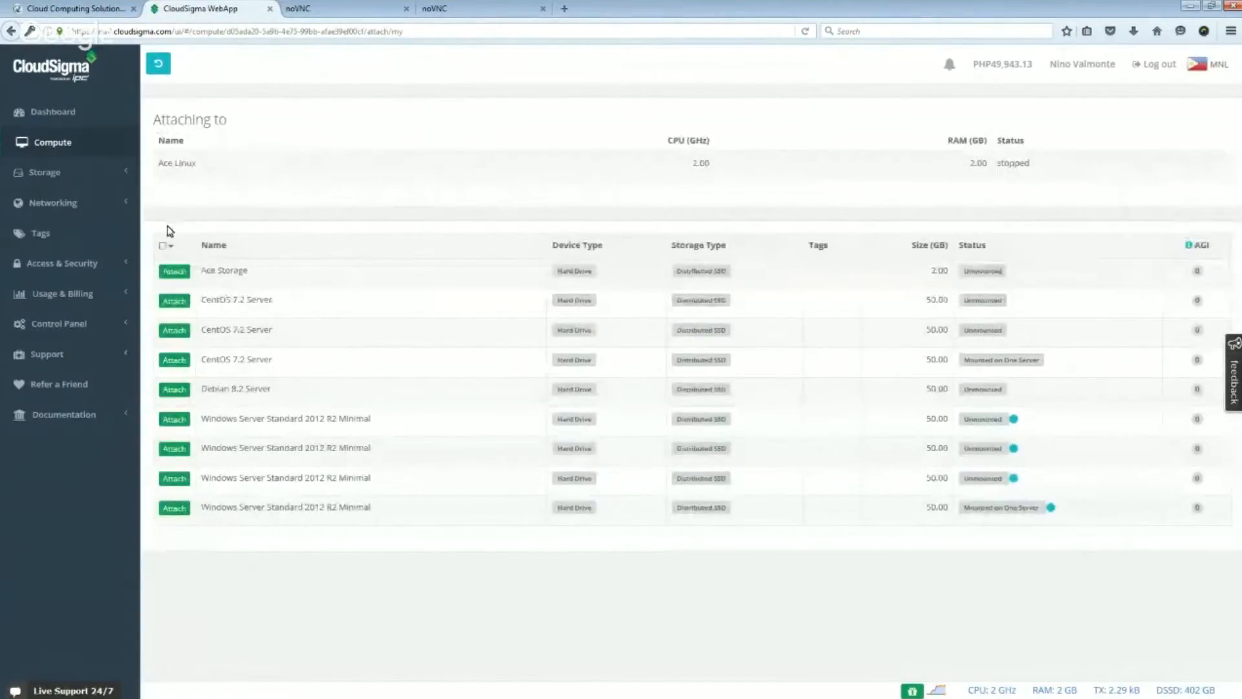
left_click(174, 271)
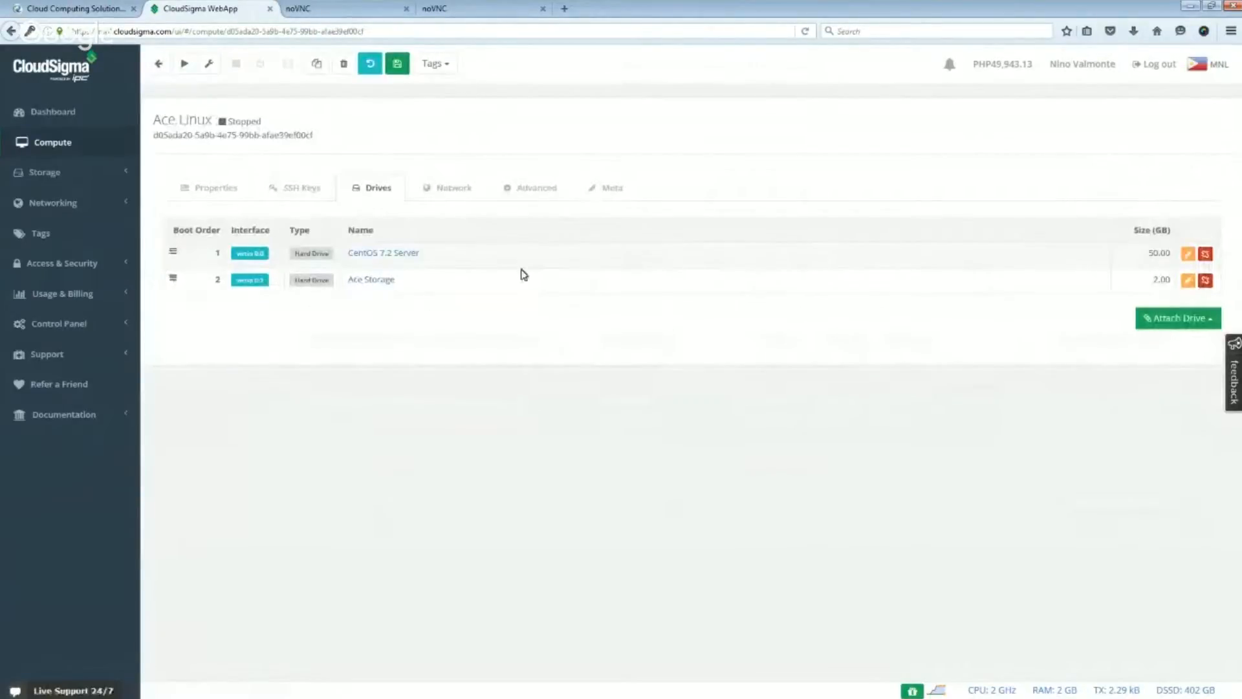
left_click(404, 73)
- Start the Ace Linux server, accepting the burst resource charge, and check its properties and attached drives
left_click(185, 66)
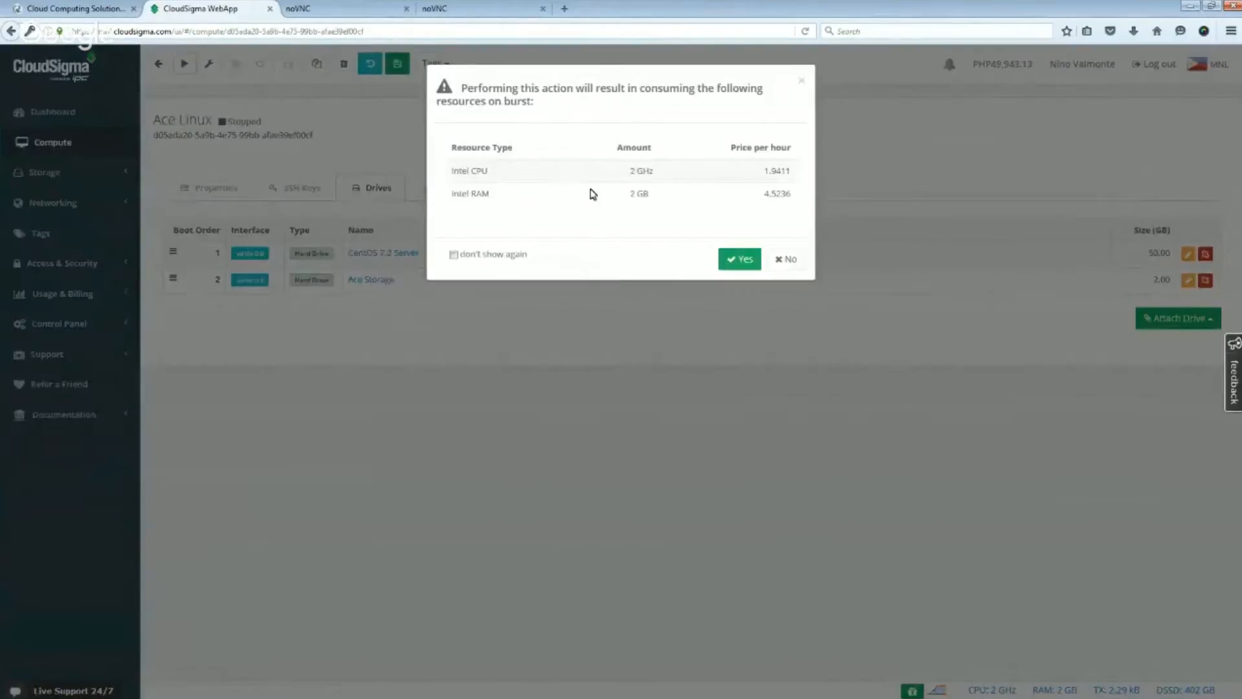
left_click(740, 259)
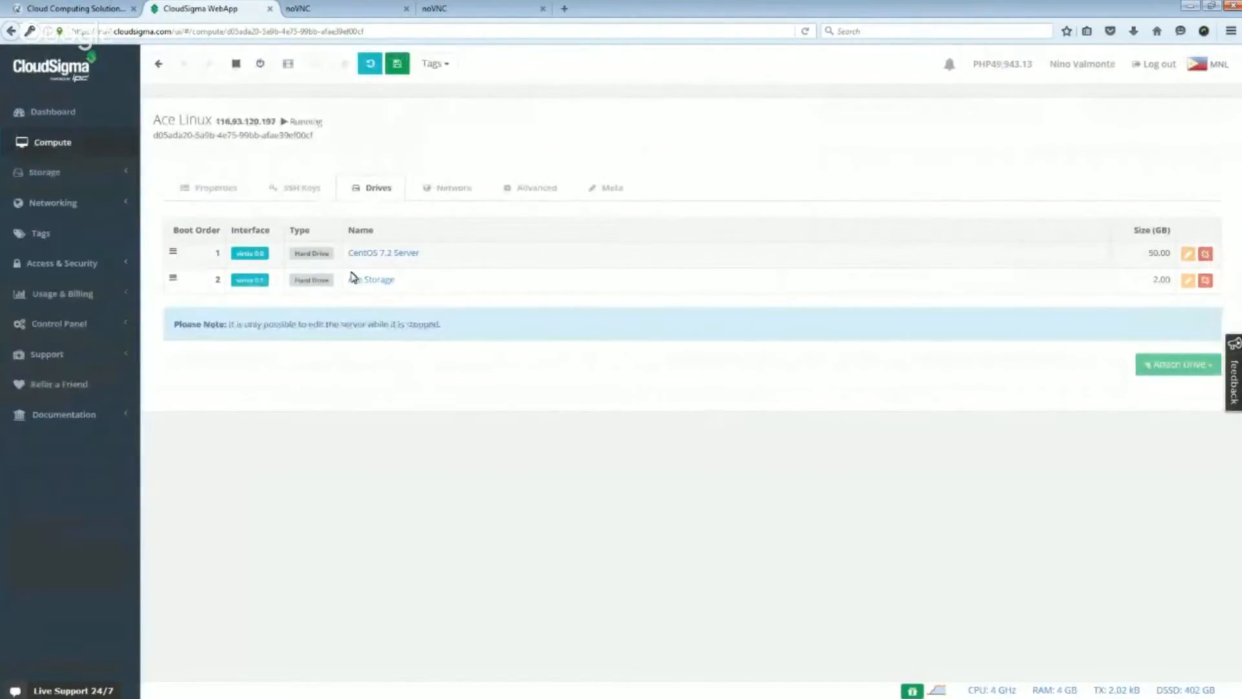
left_click(210, 189)
left_click(386, 191)
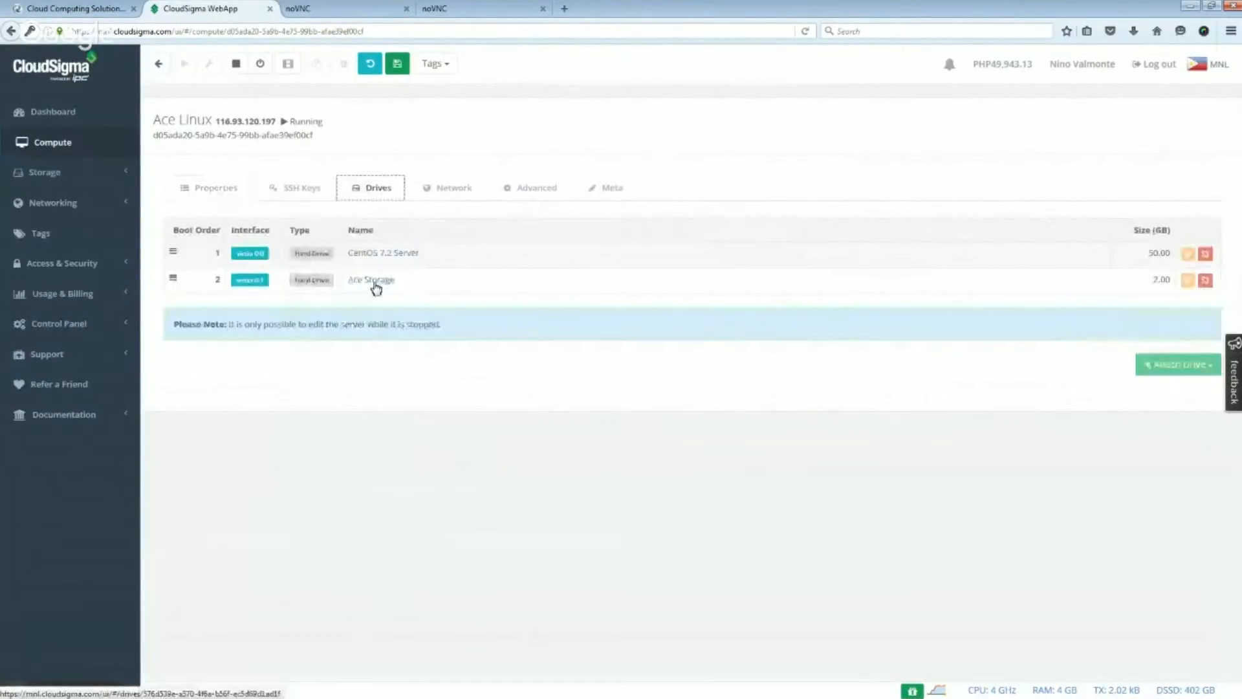
left_click(223, 188)
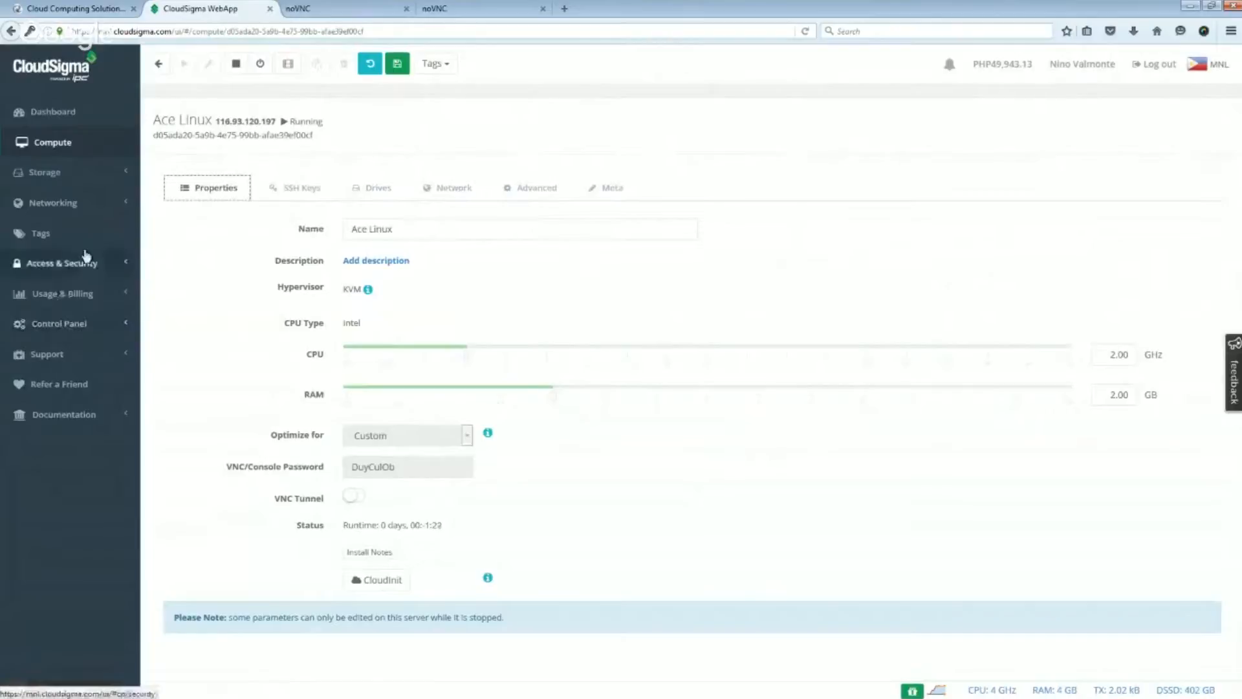
- Examine the storage drive list and the library's pre-installed drives and install CDs for Linux, BSD and Windows
left_click(65, 173)
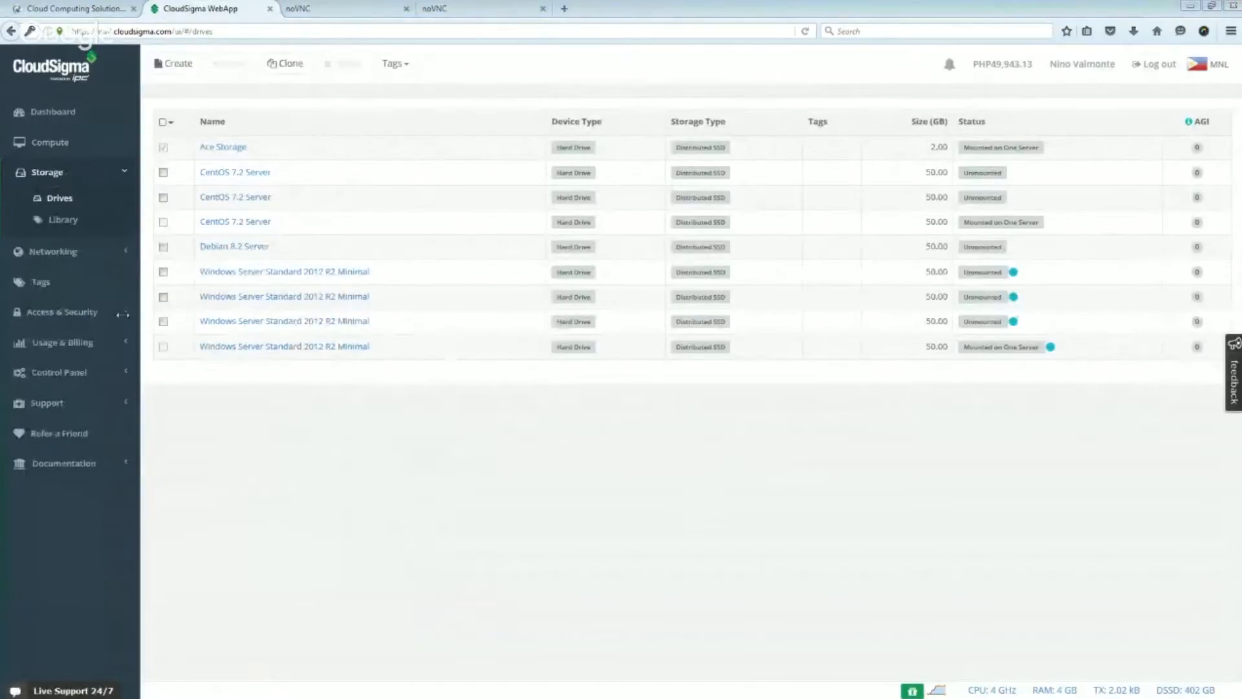
left_click(73, 220)
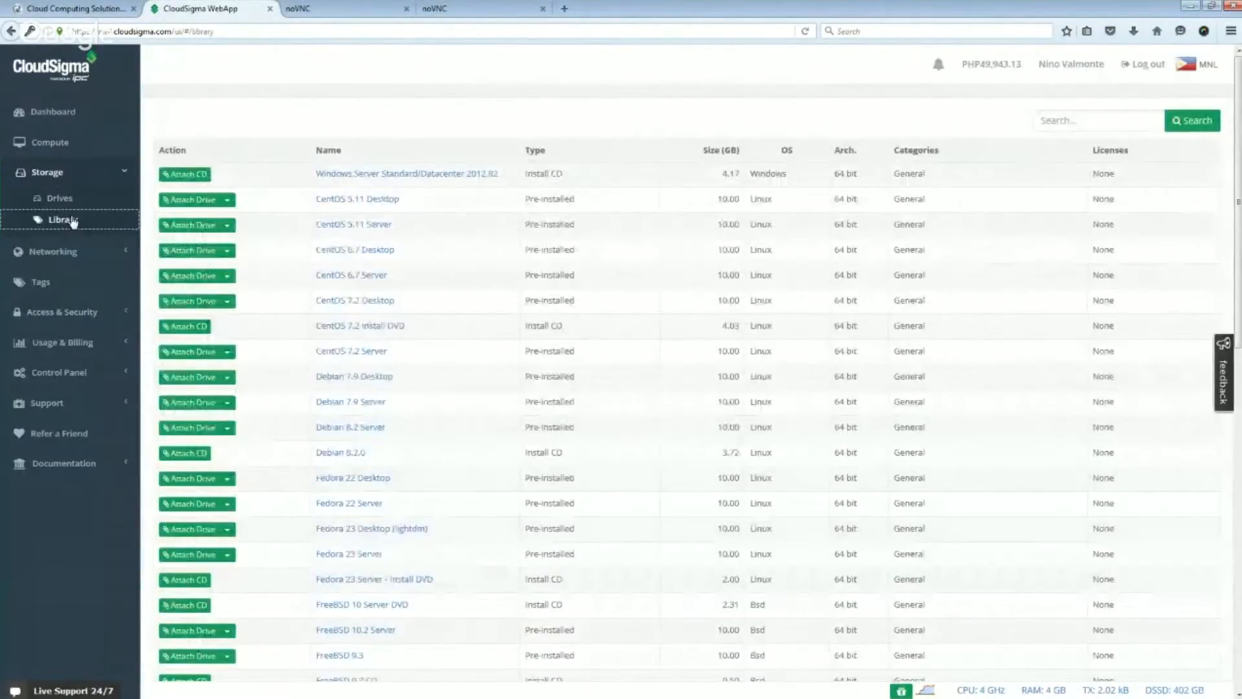
mouse_move(351, 311)
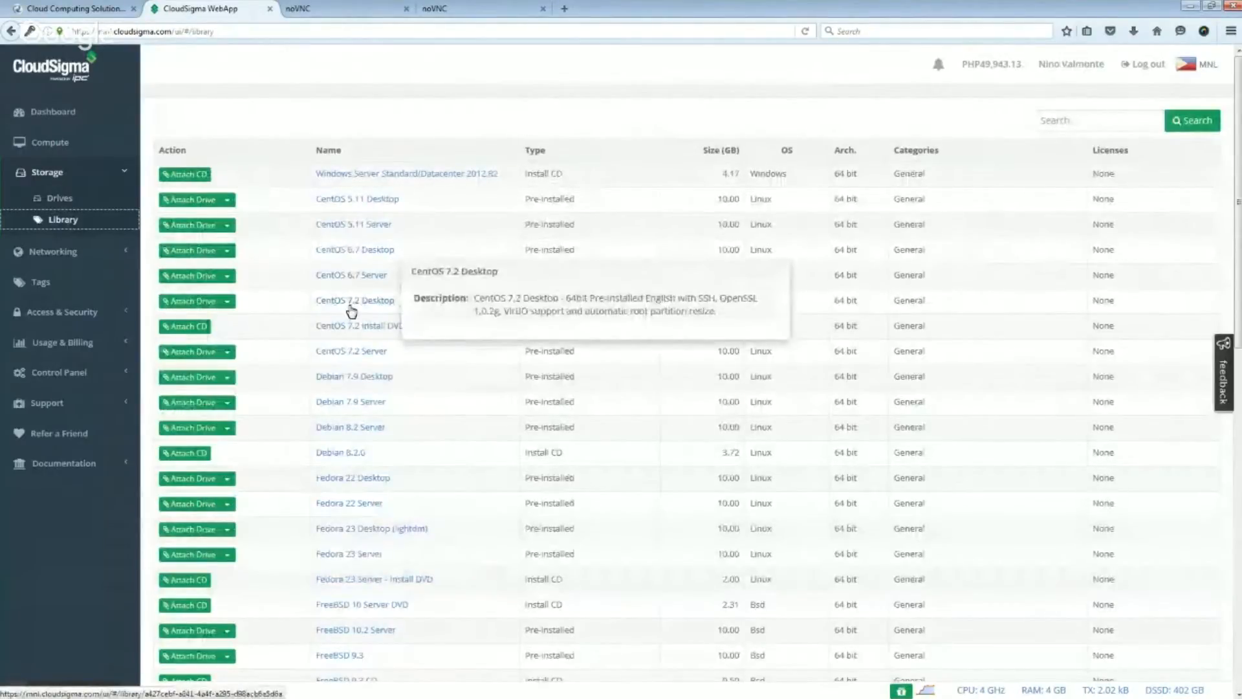
mouse_move(380, 326)
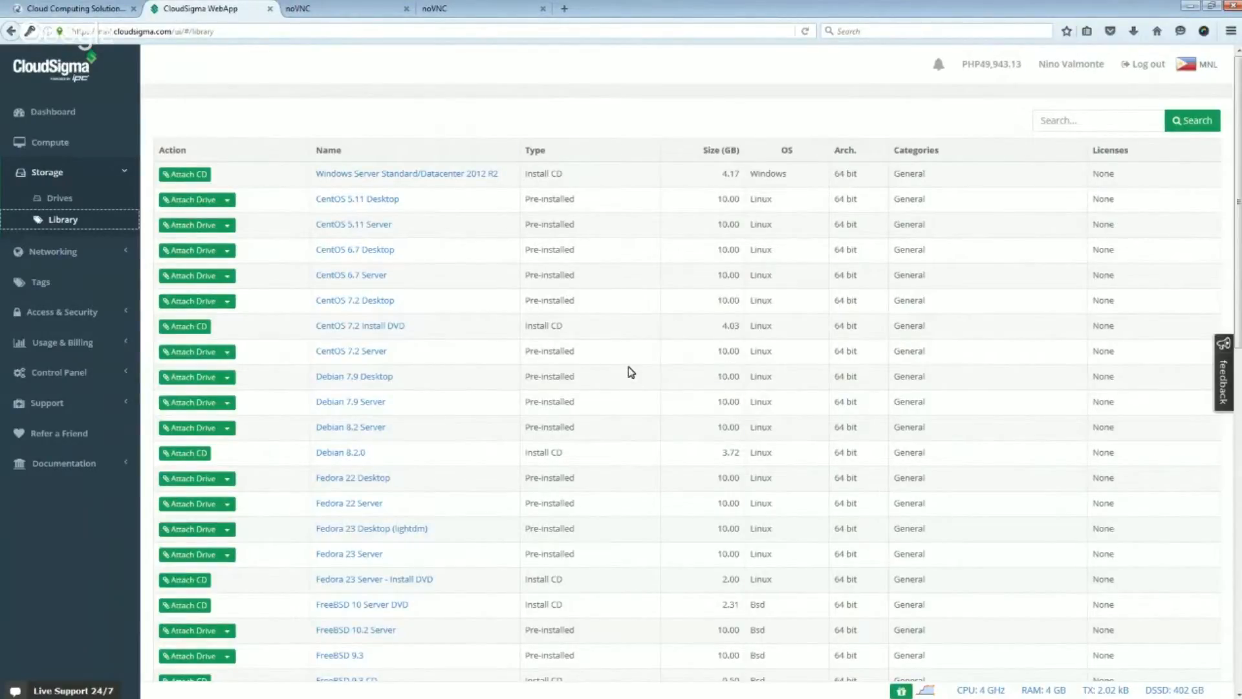
scroll(674, 411, "down", 4)
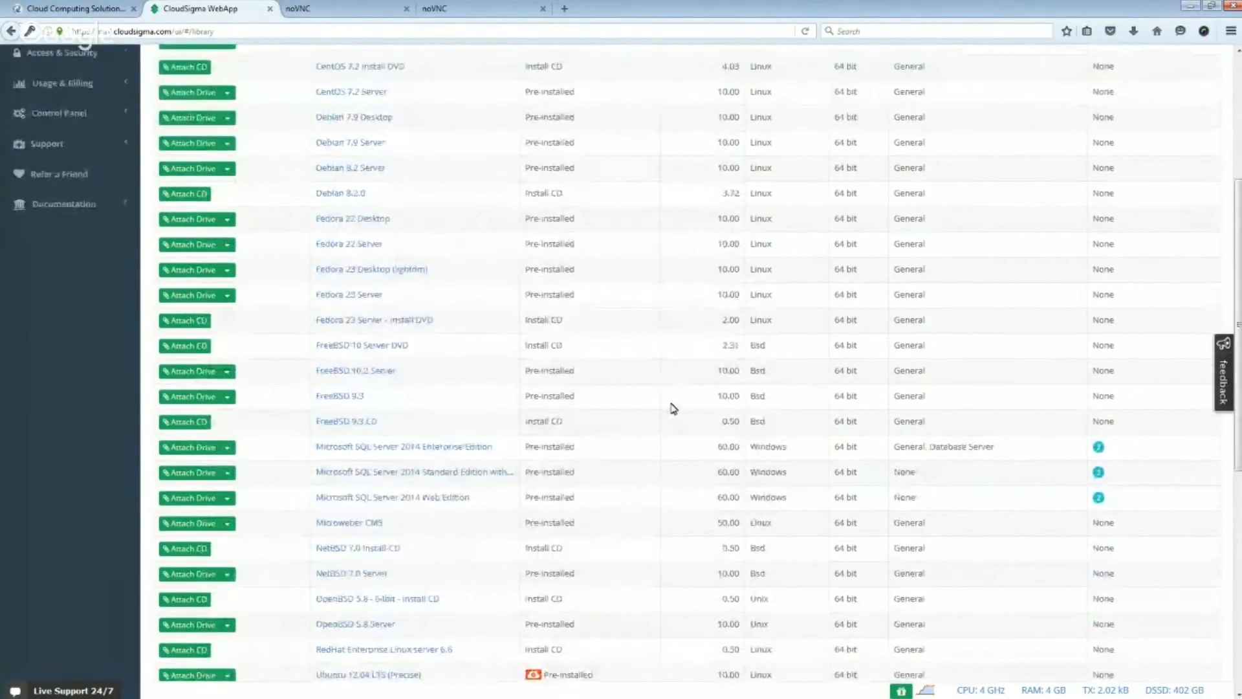
scroll(673, 408, "down", 7)
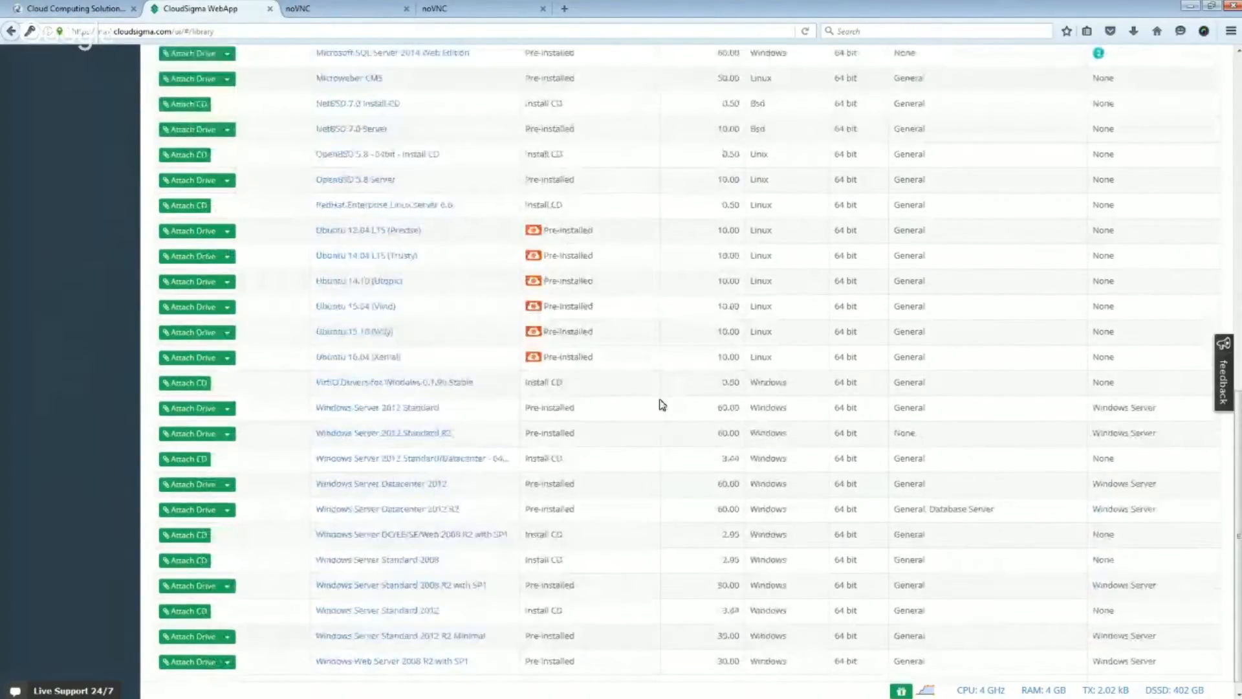
scroll(659, 402, "down", 1)
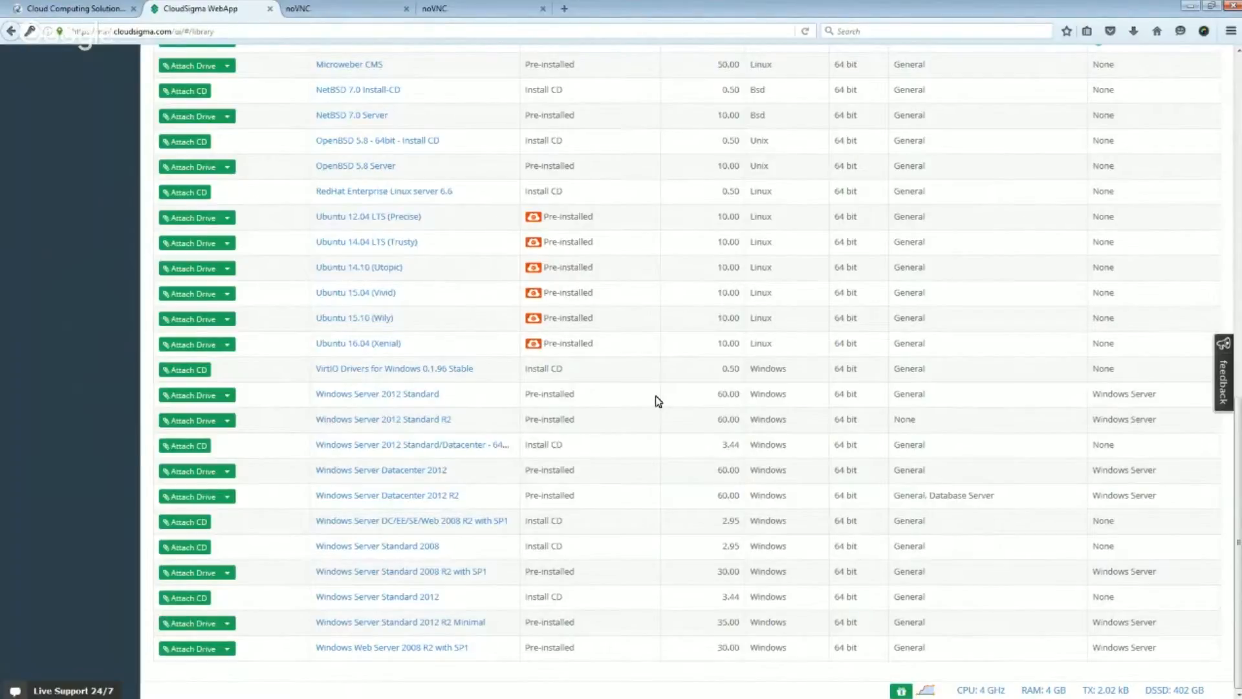
scroll(657, 400, "up", 10)
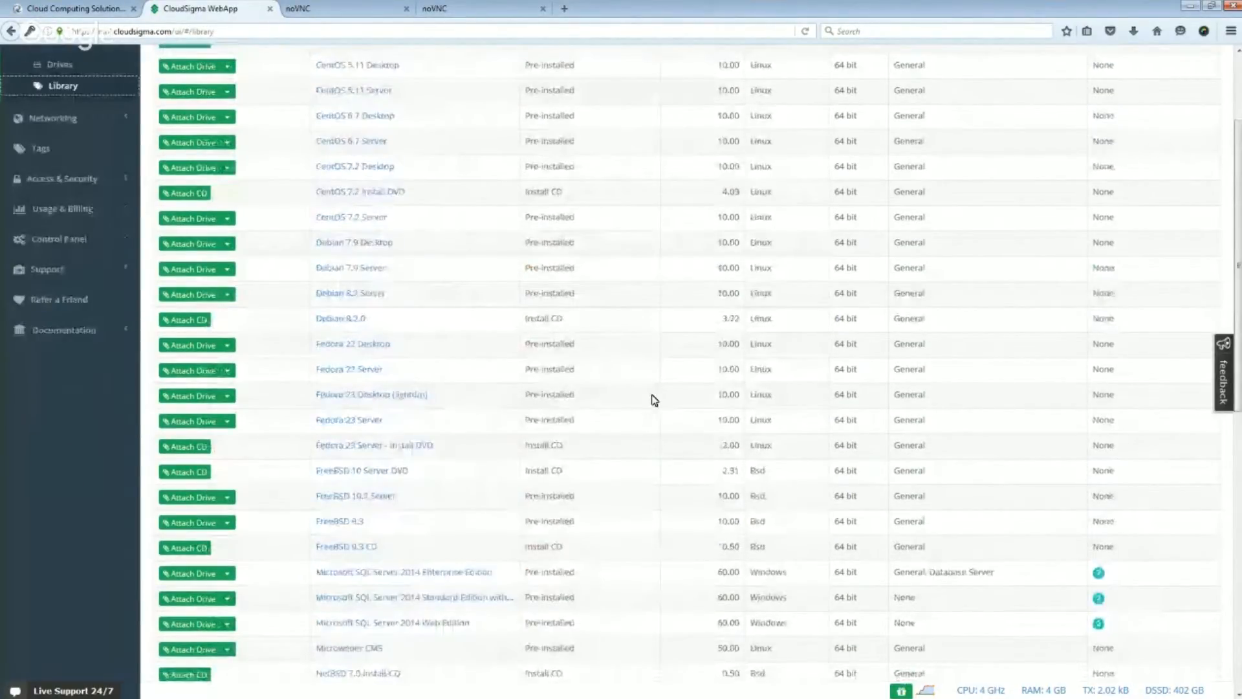
scroll(655, 400, "up", 5)
scroll(655, 400, "down", 7)
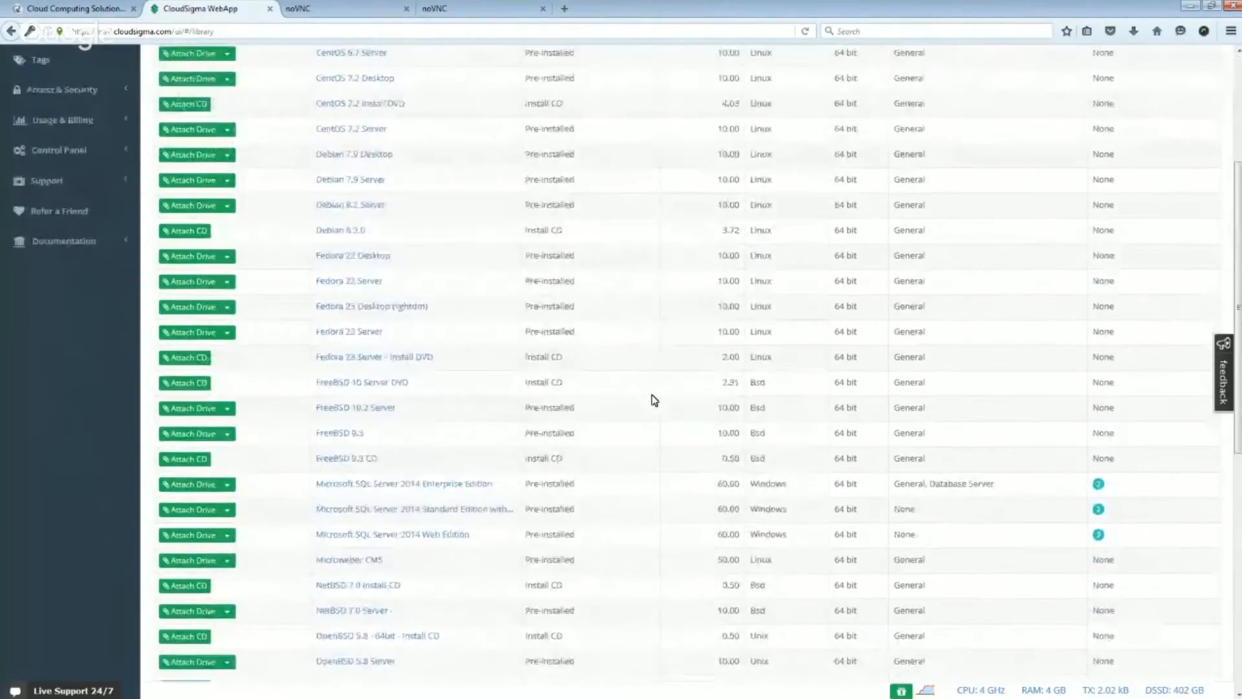
scroll(654, 400, "down", 1)
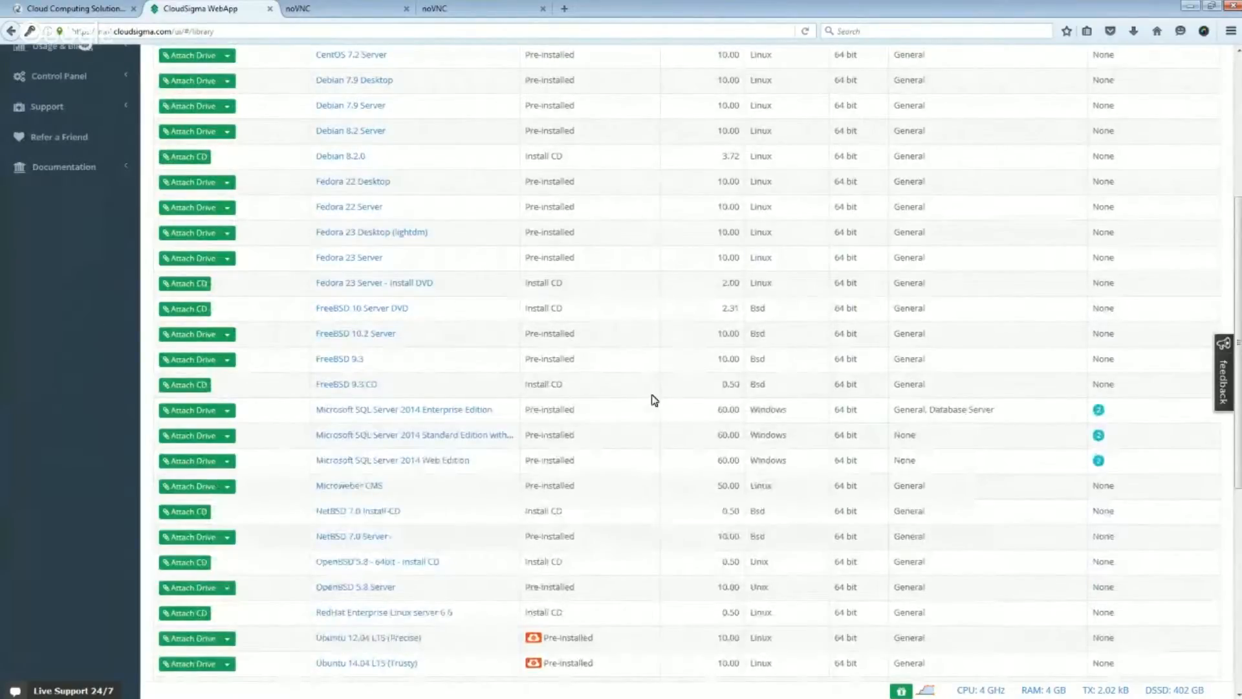
scroll(652, 399, "down", 5)
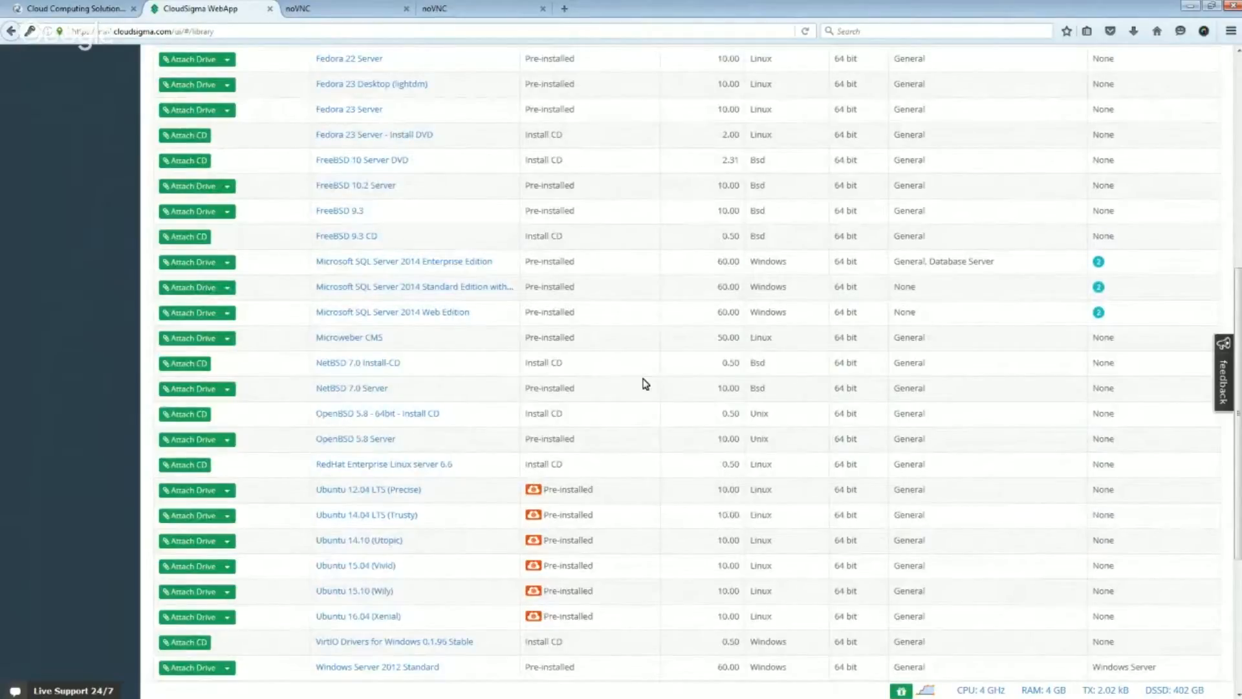
scroll(647, 384, "up", 4)
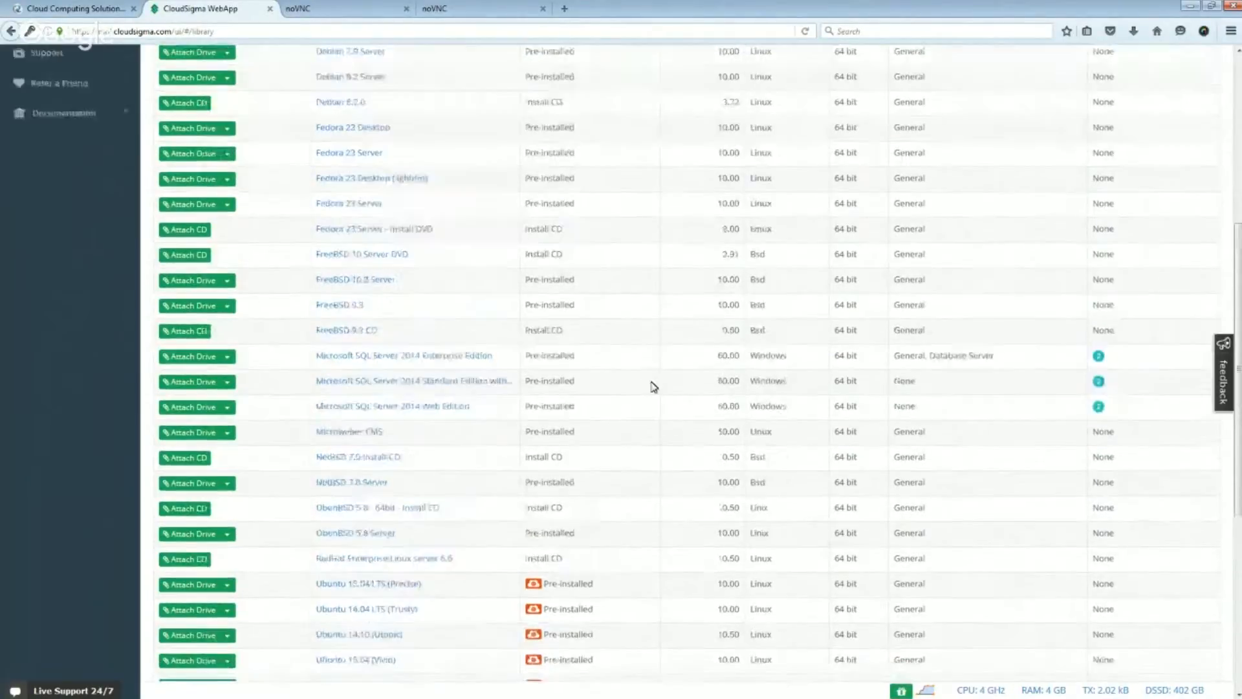
scroll(655, 387, "up", 3)
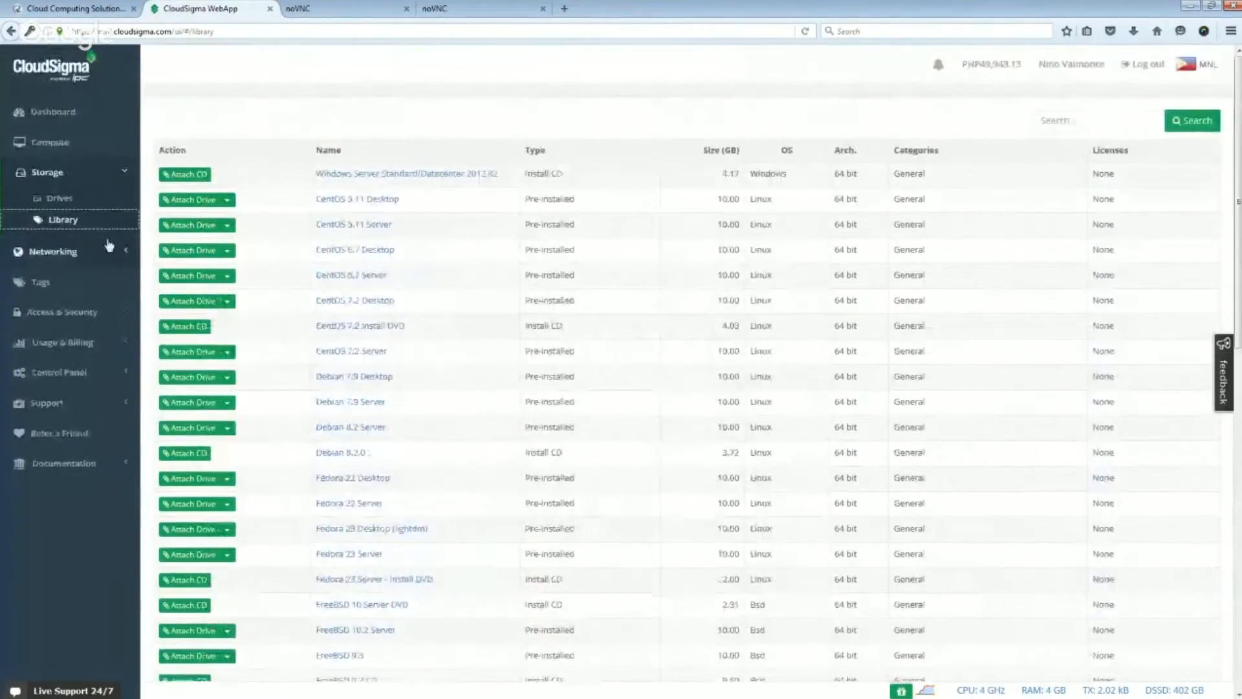
- Examine the networking IPs, VLANs and policies, including the rule options in the network policy creation form
left_click(64, 258)
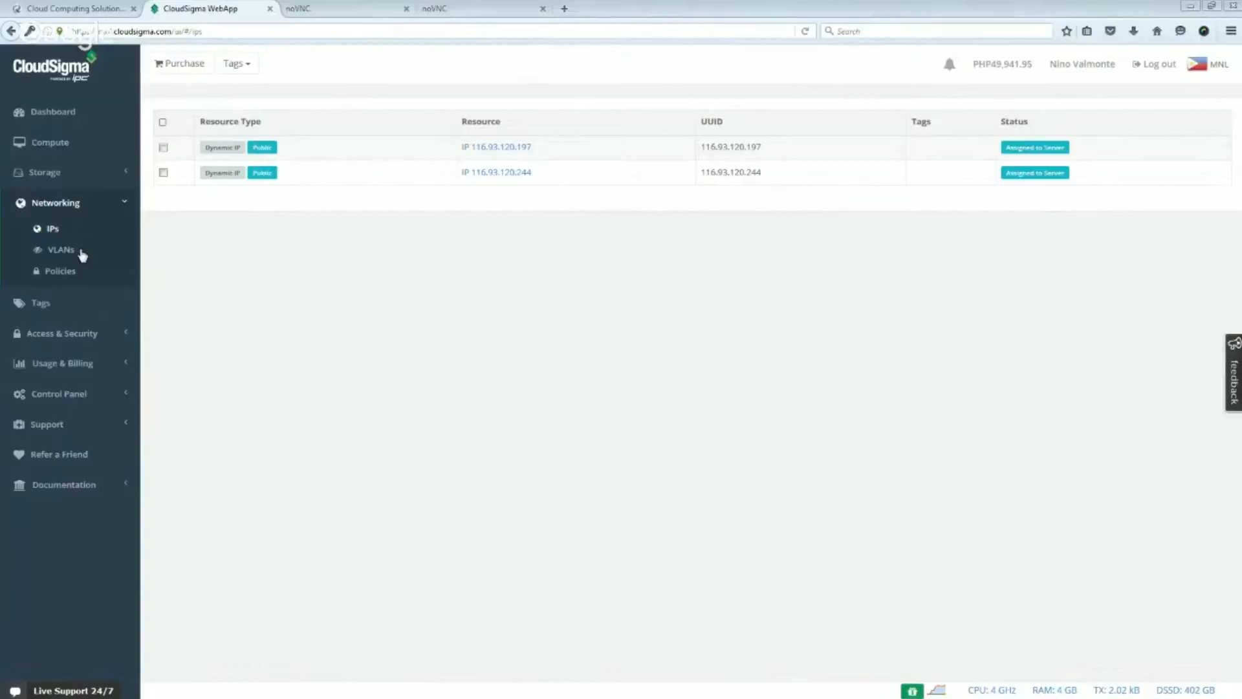
left_click(91, 257)
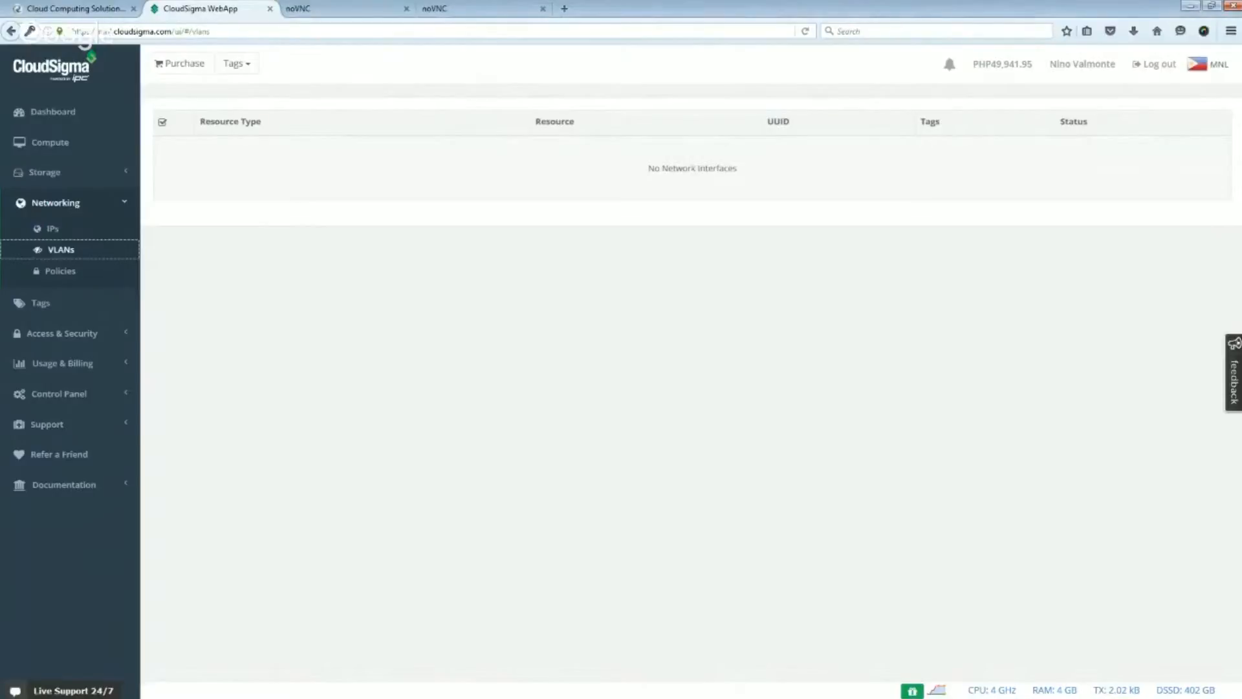
key("alt+Tab")
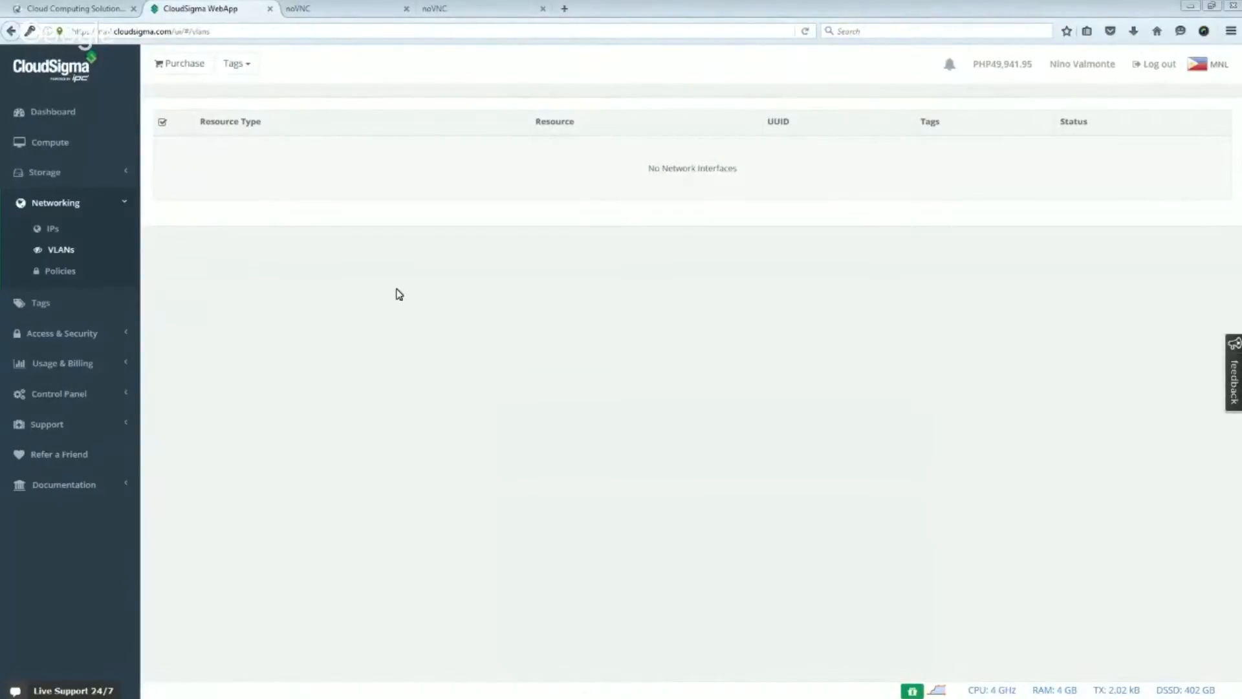
left_click(79, 277)
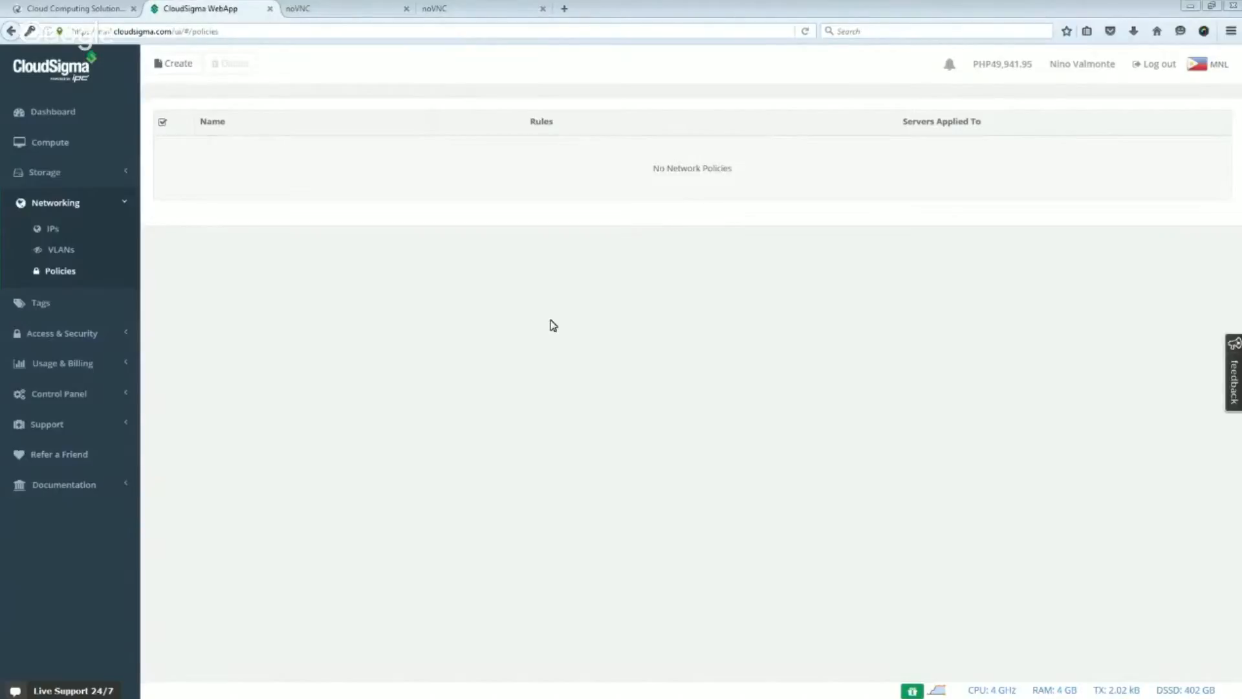
left_click(179, 66)
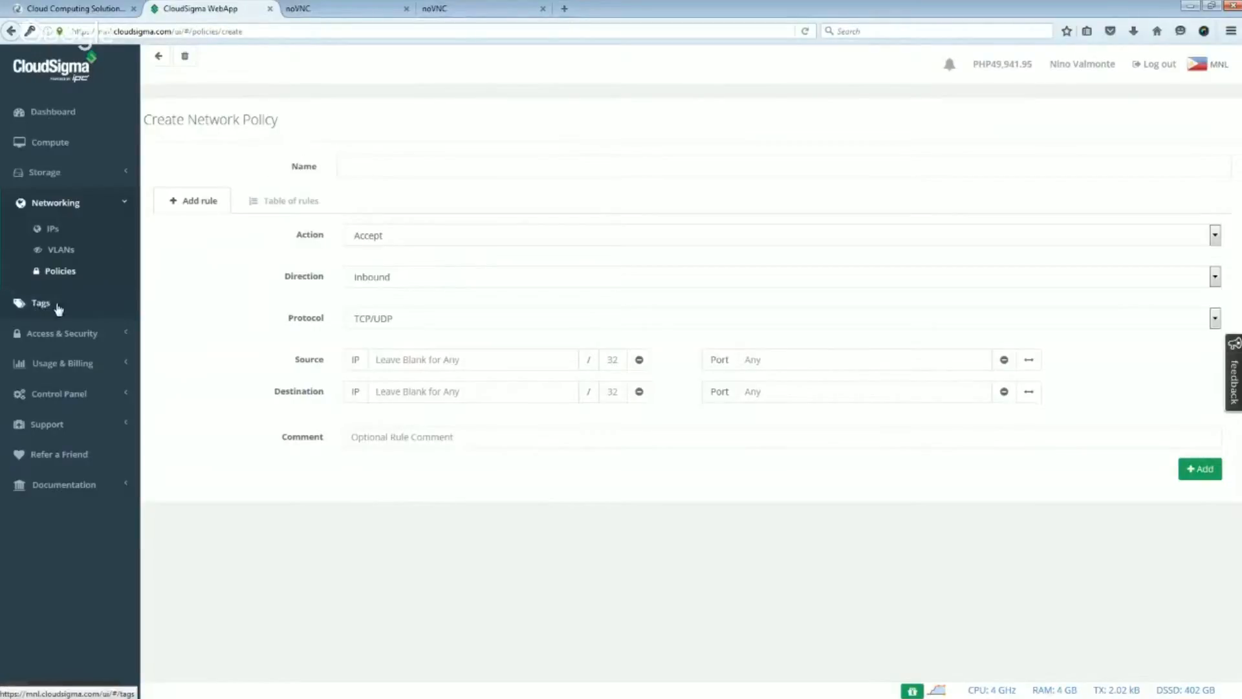
- Create and save a resource tag named Ace Tag with the red color #ff0000
left_click(133, 306)
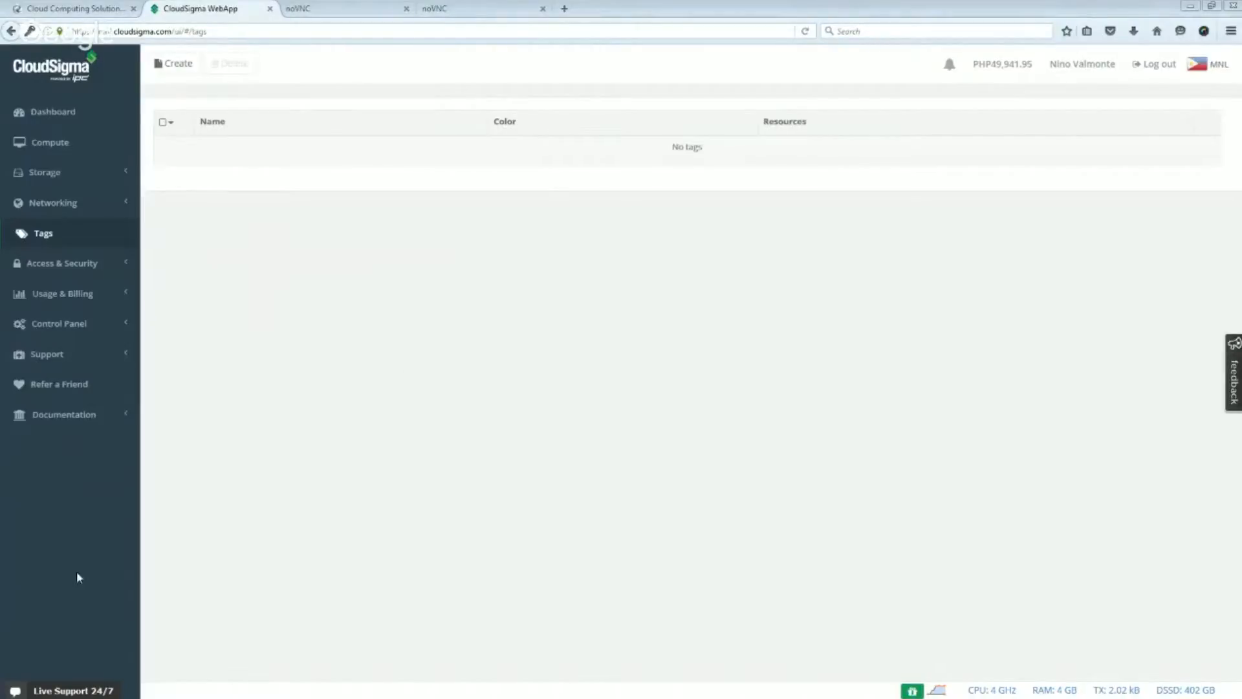
left_click(173, 64)
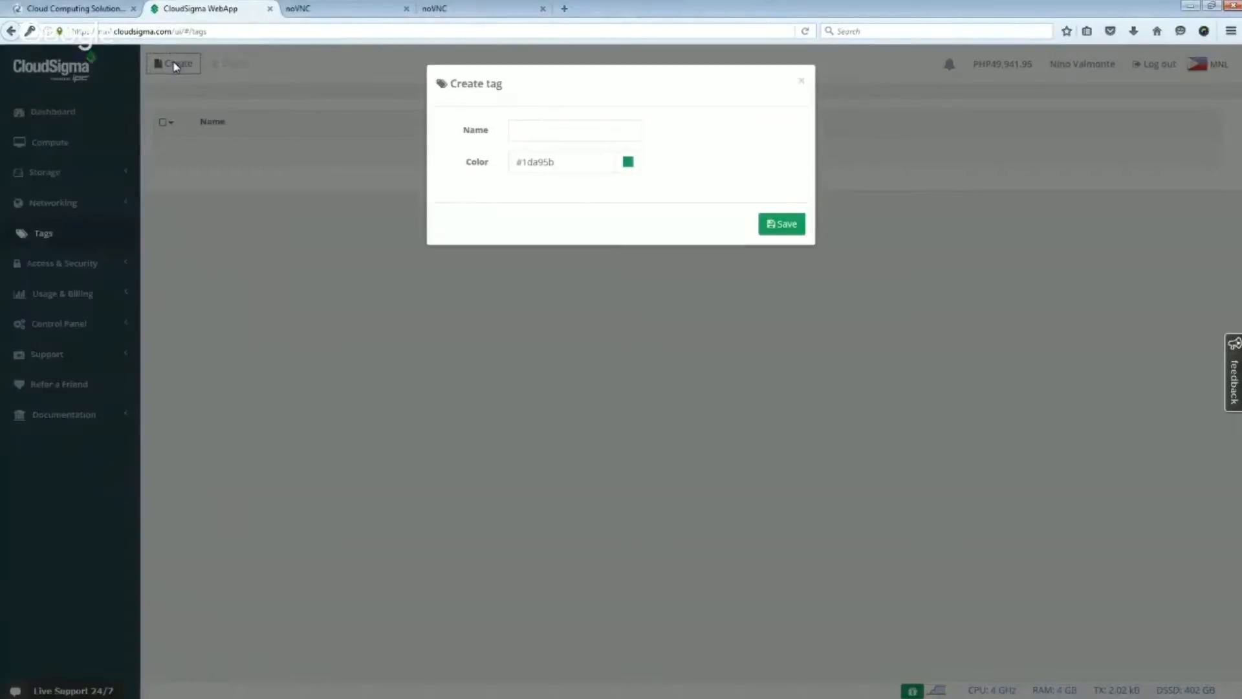
left_click(572, 132)
type("Ace")
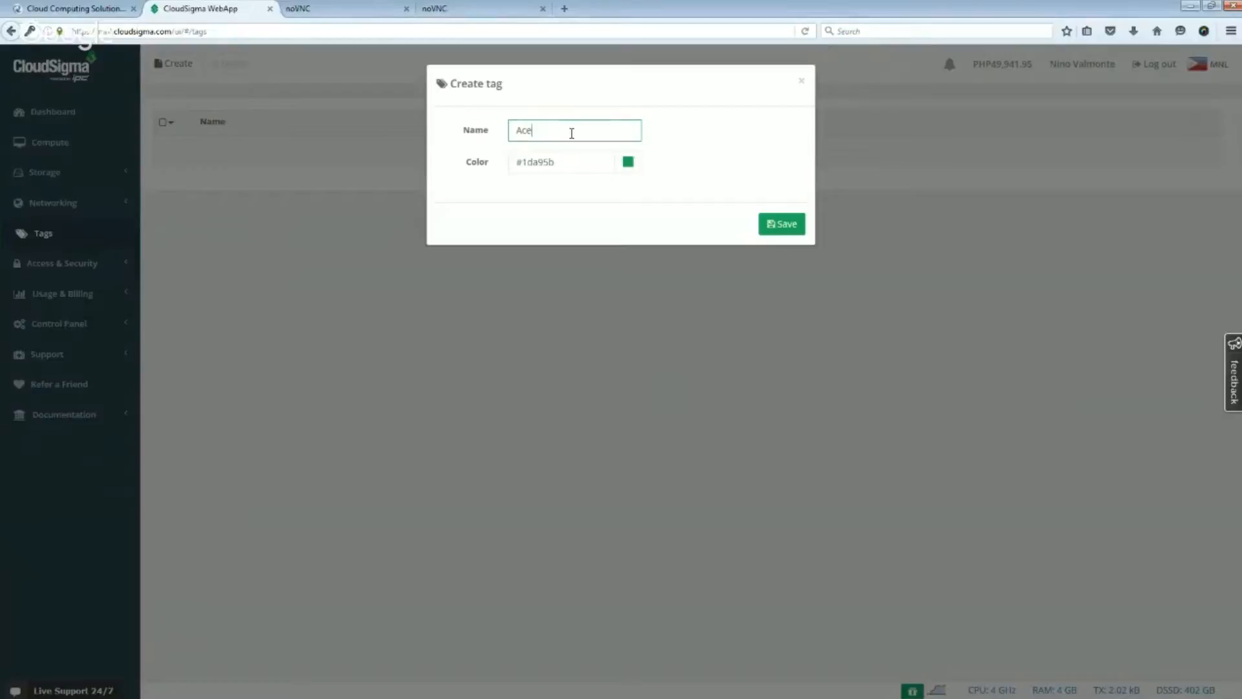
type(" Tag")
left_click(628, 163)
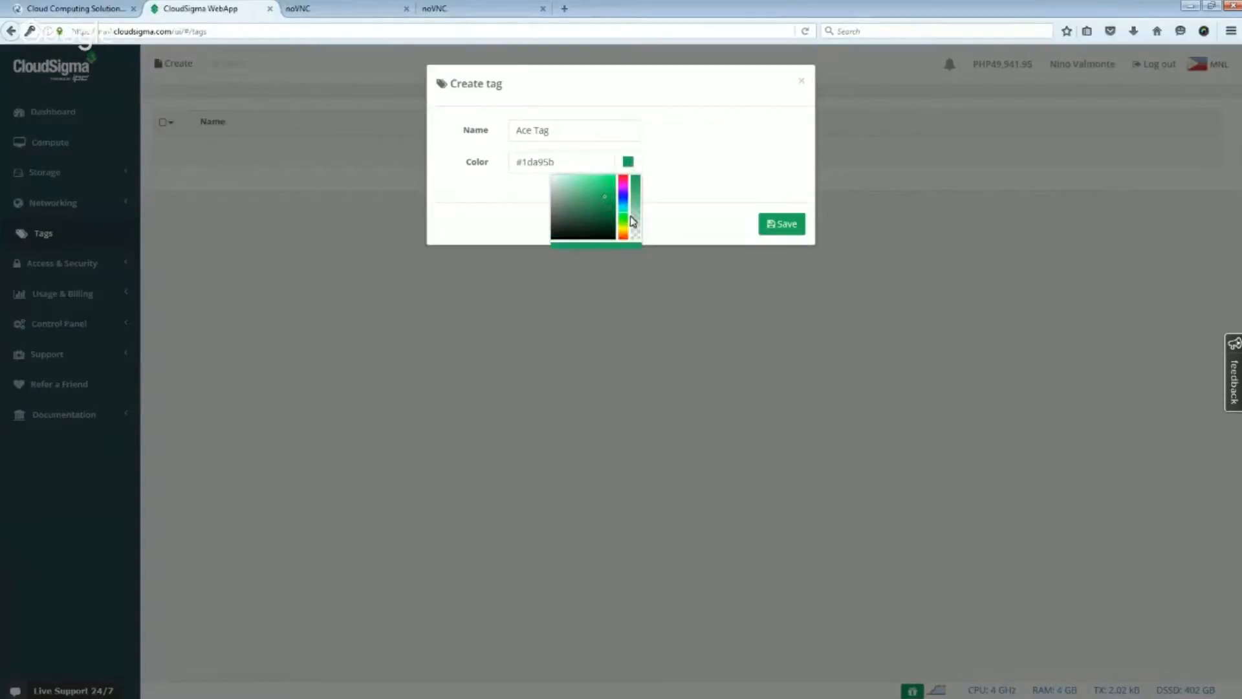
left_click(623, 180)
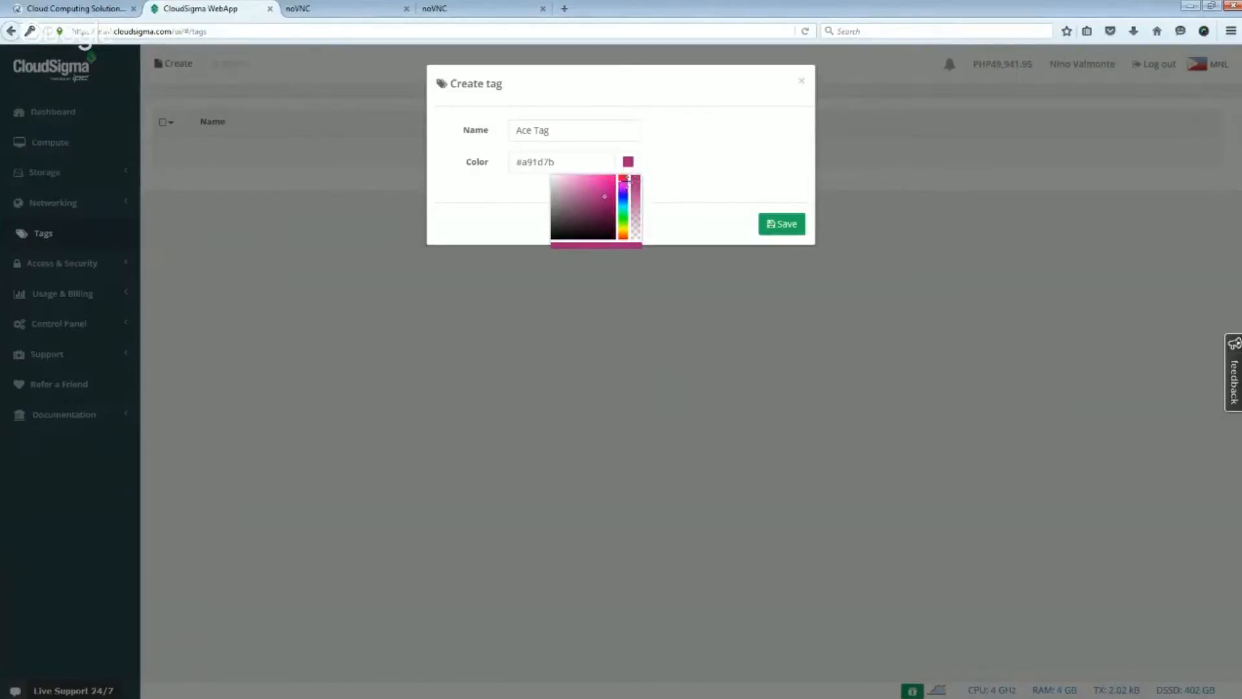
left_click(624, 177)
left_click(615, 175)
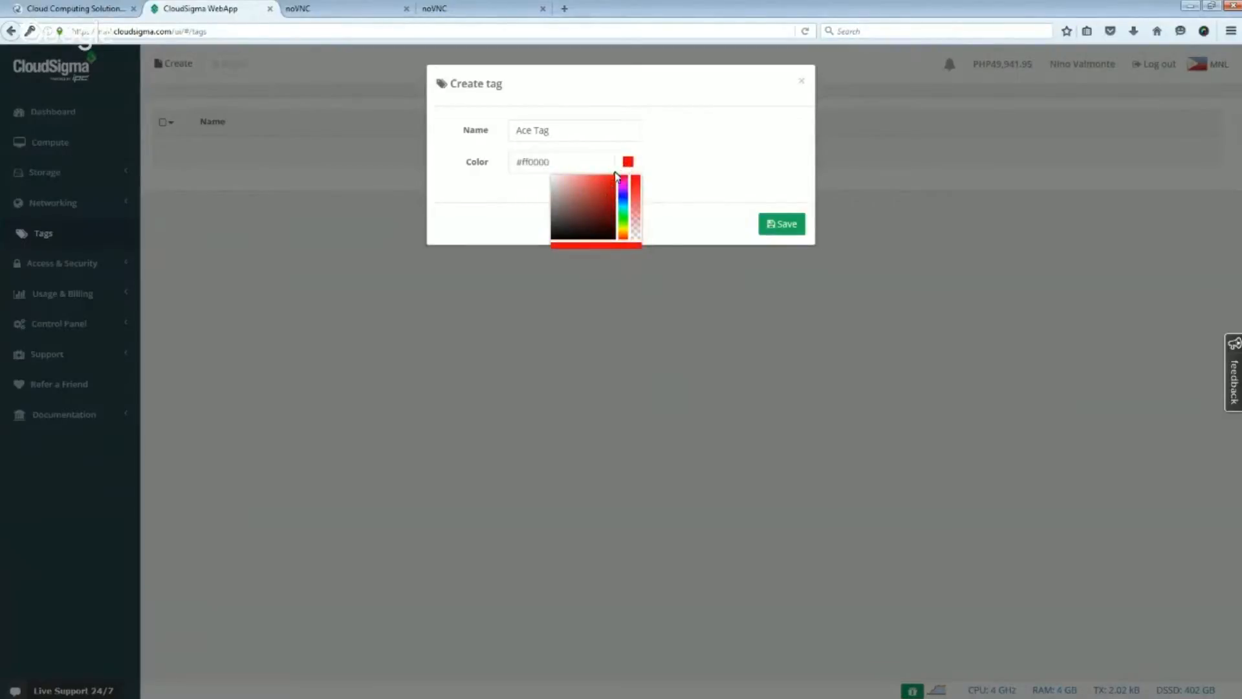
left_click(771, 228)
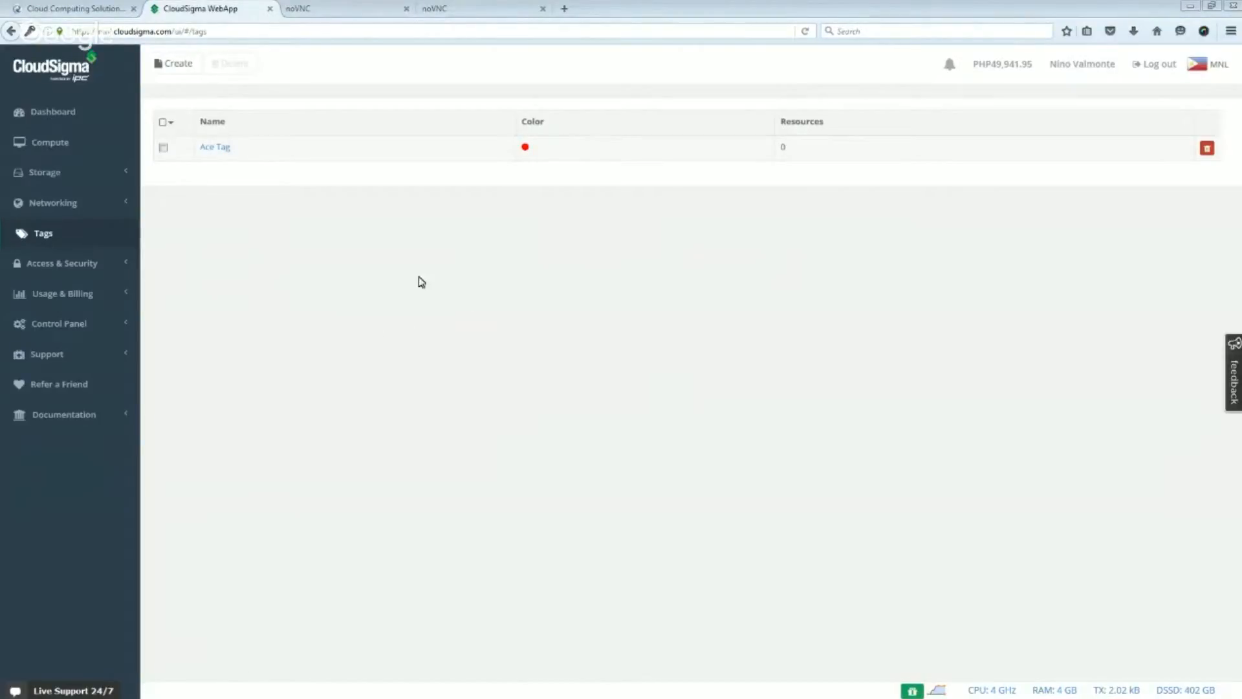
- Check the account's security settings, SSH key management and two-factor authentication devices
left_click(76, 267)
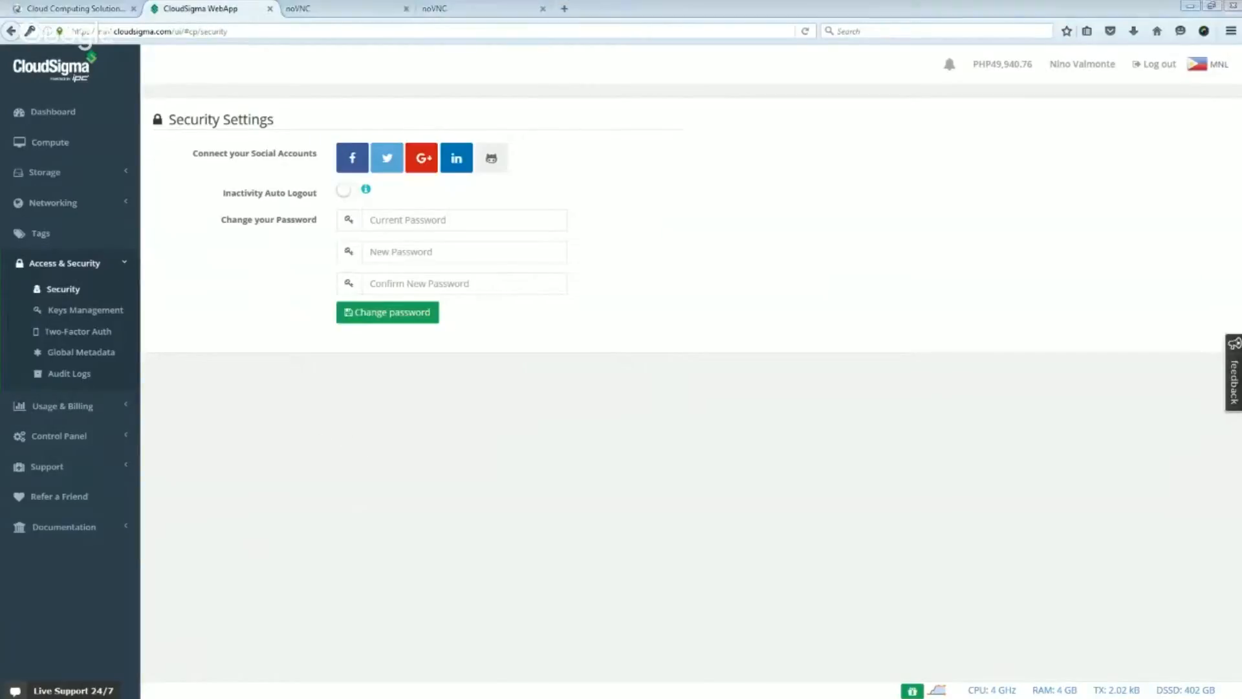
left_click(58, 313)
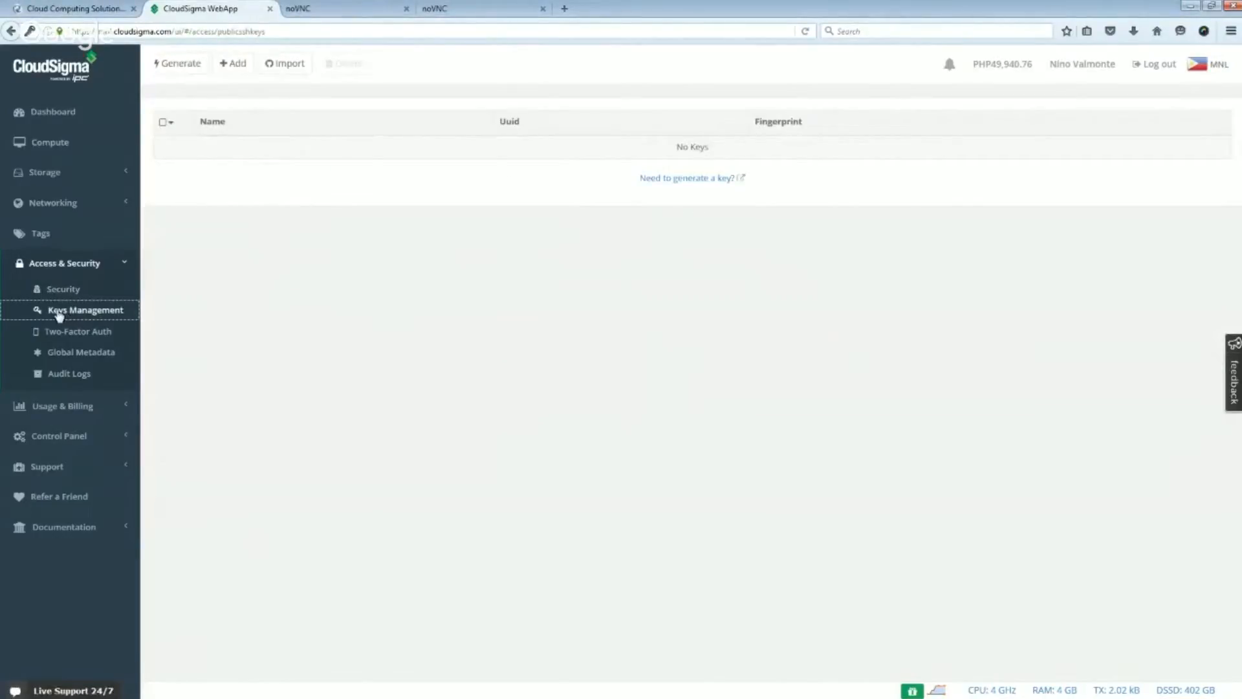
left_click(79, 332)
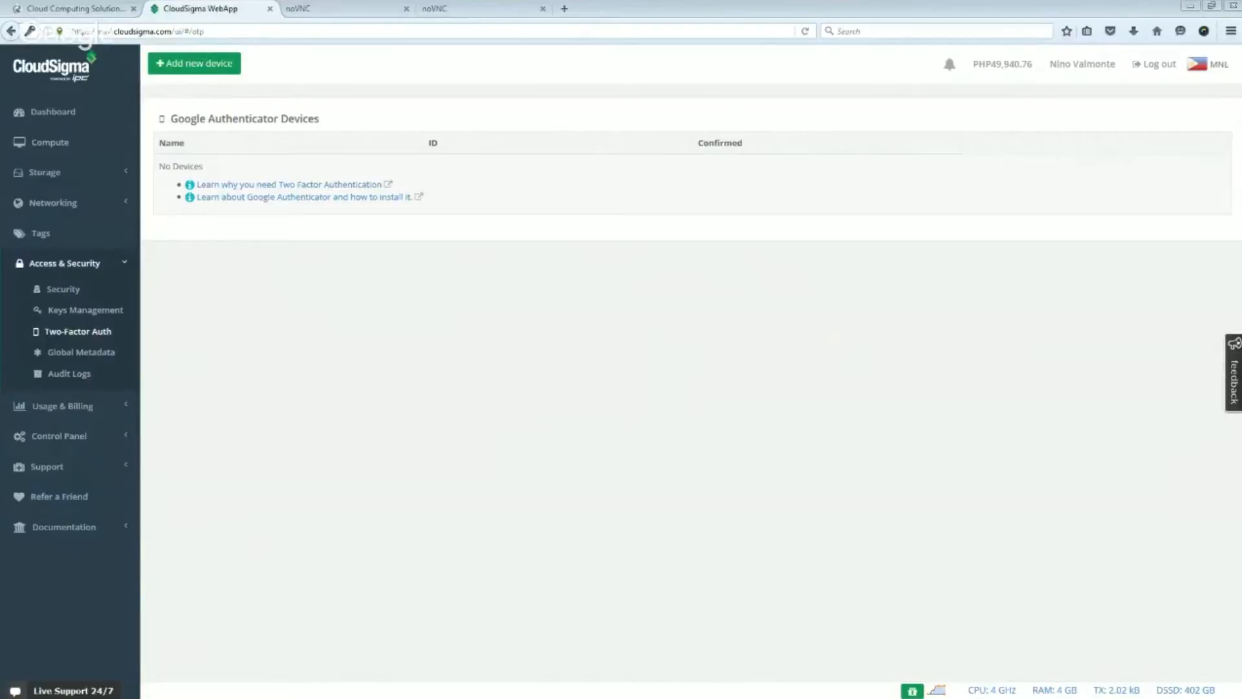
- Add a Google Authenticator device named Ace Android with the account password, and highlight its manual setup code
left_click(200, 66)
left_click(287, 172)
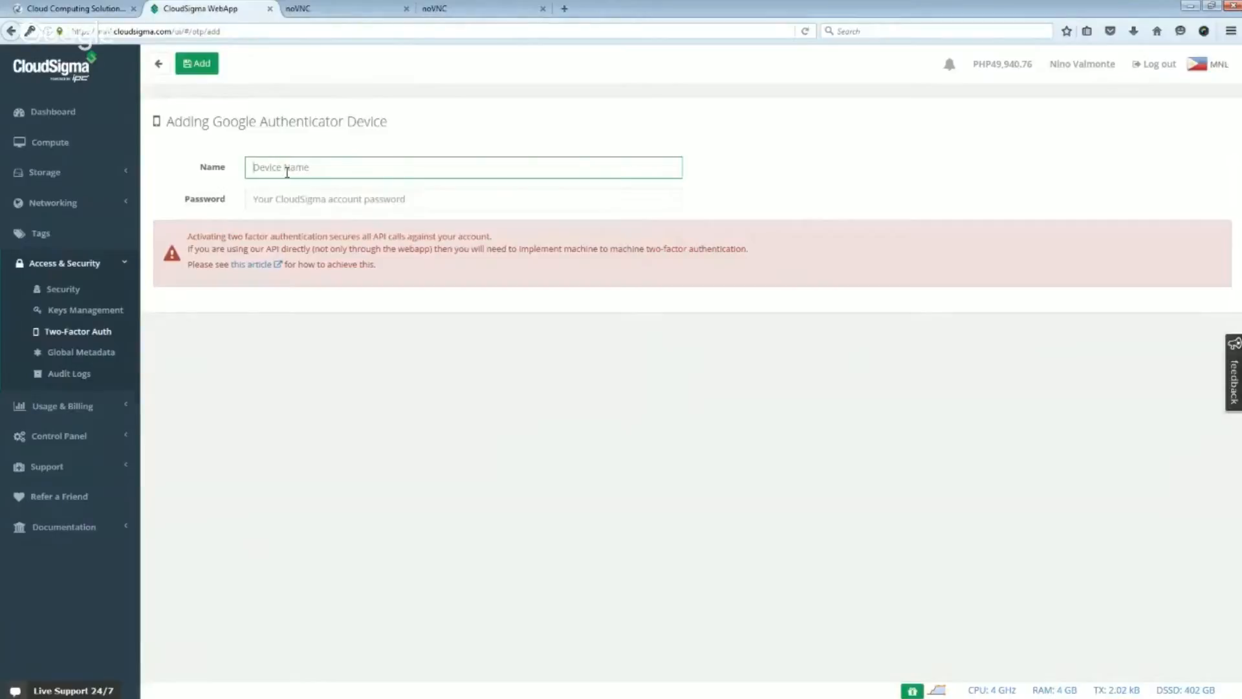
type("Ace")
type("A")
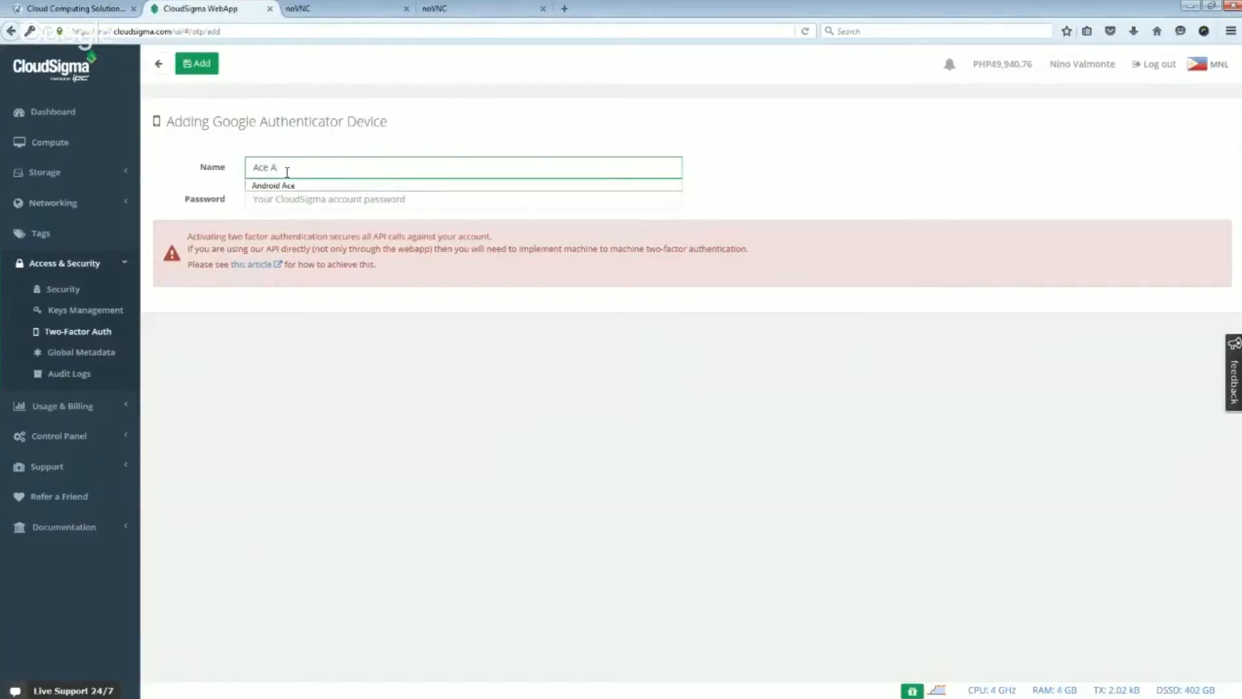
type("ndroid")
left_click(271, 198)
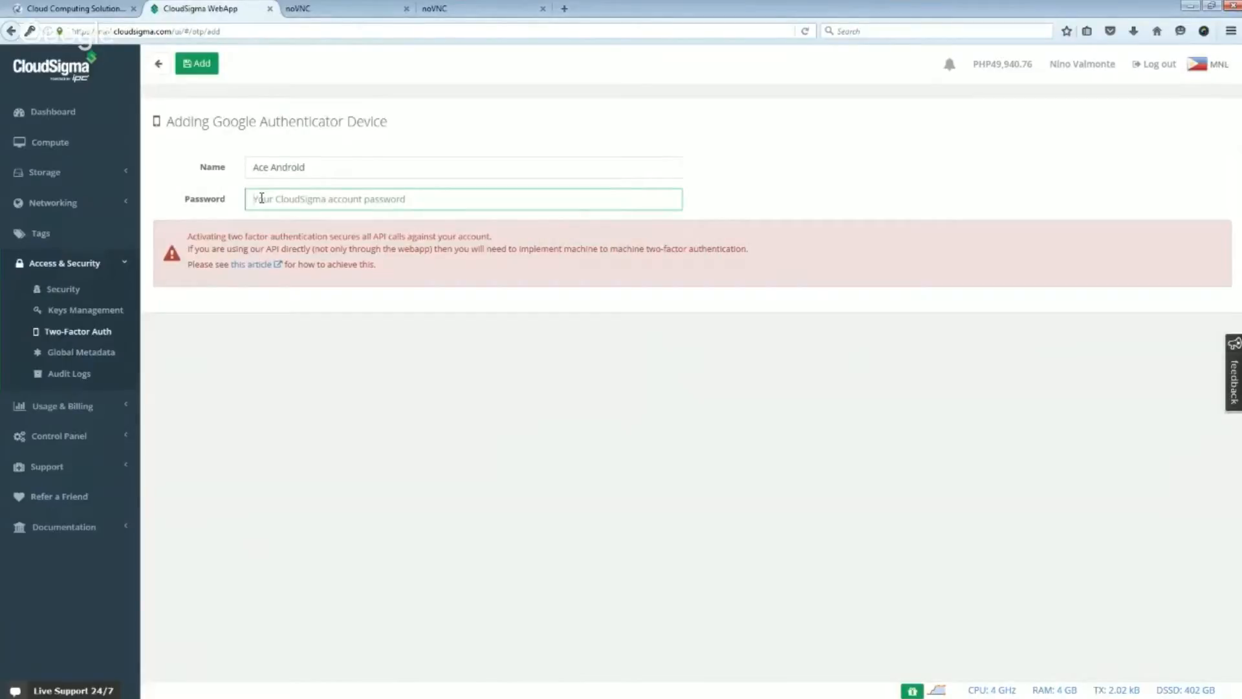
type("•••••••")
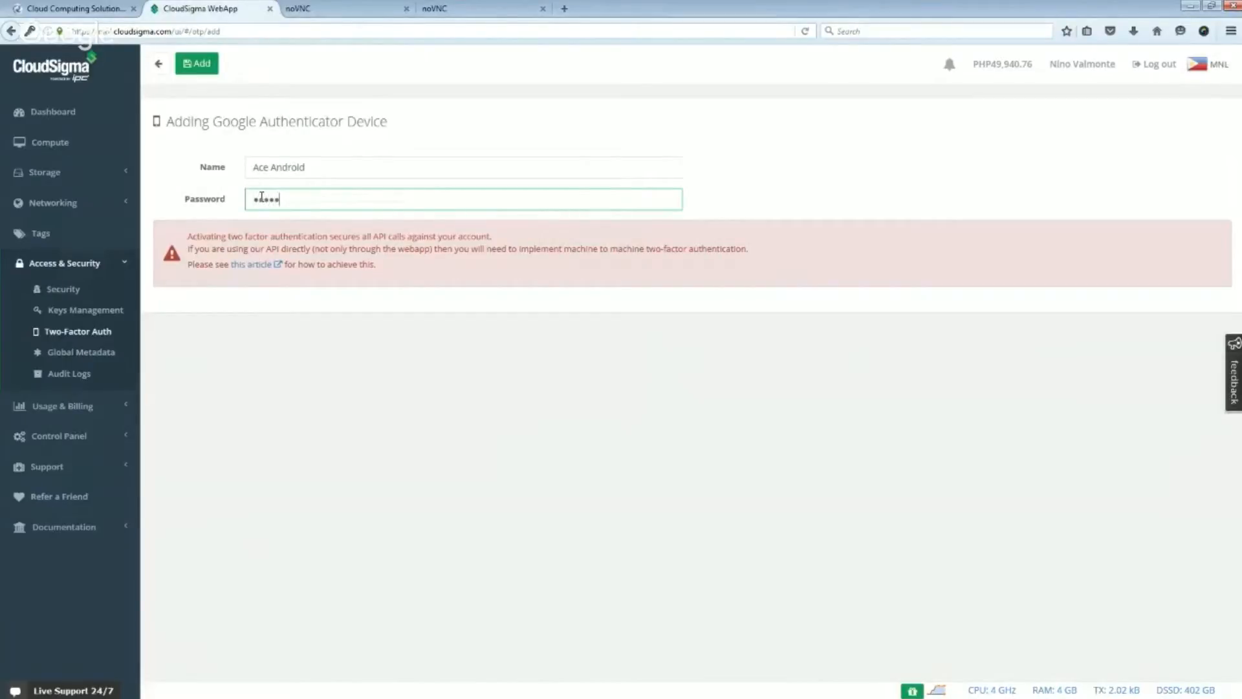
type("••••")
left_click(195, 65)
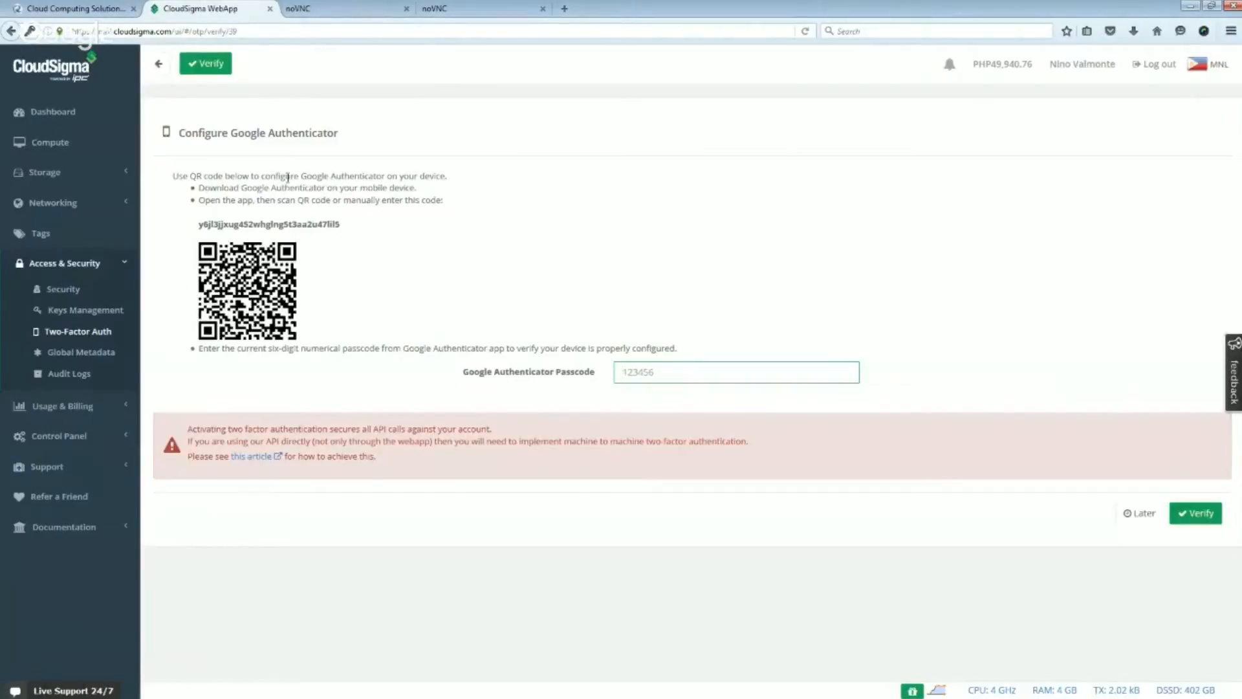
double_click(282, 224)
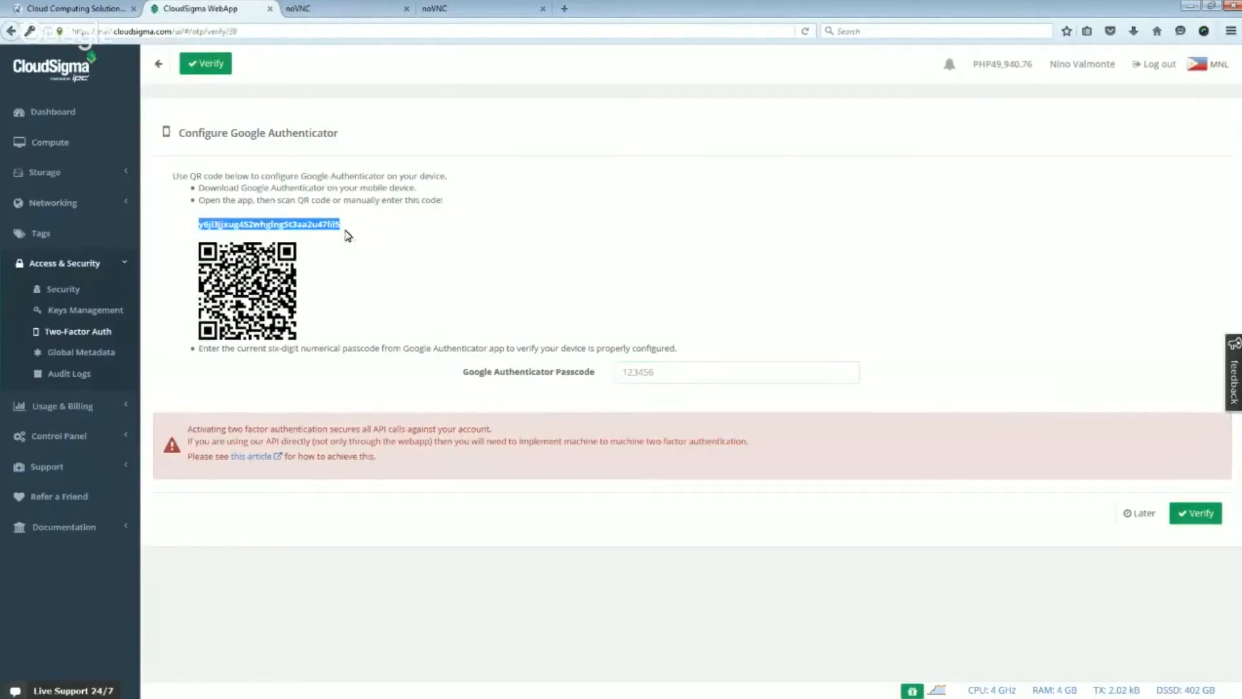
left_click(419, 244)
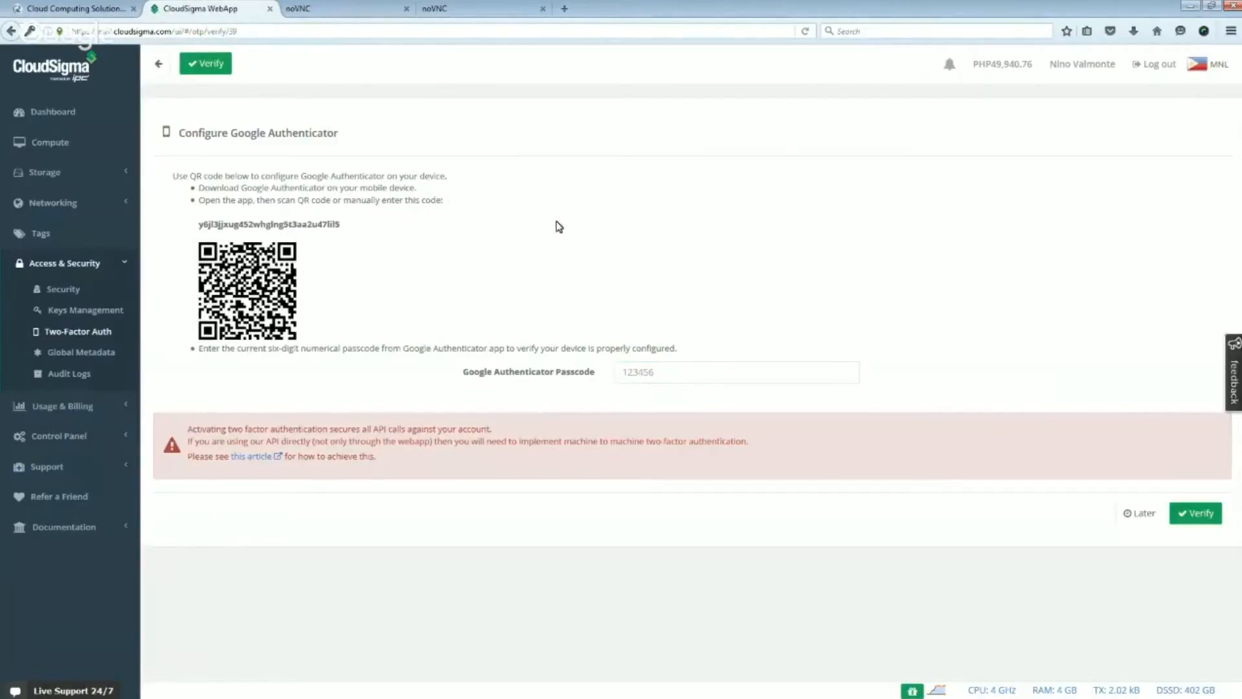
- Check the account's global metadata and the audit logs of server, drive and tag actions
left_click(76, 355)
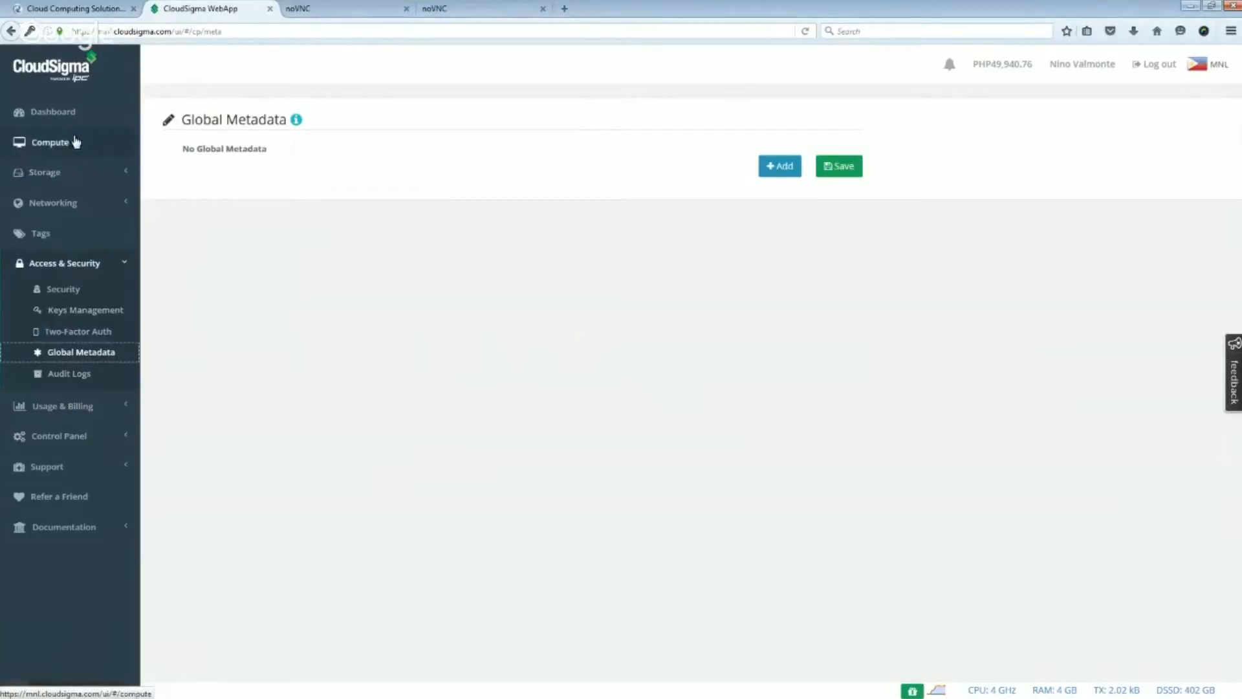
left_click(78, 375)
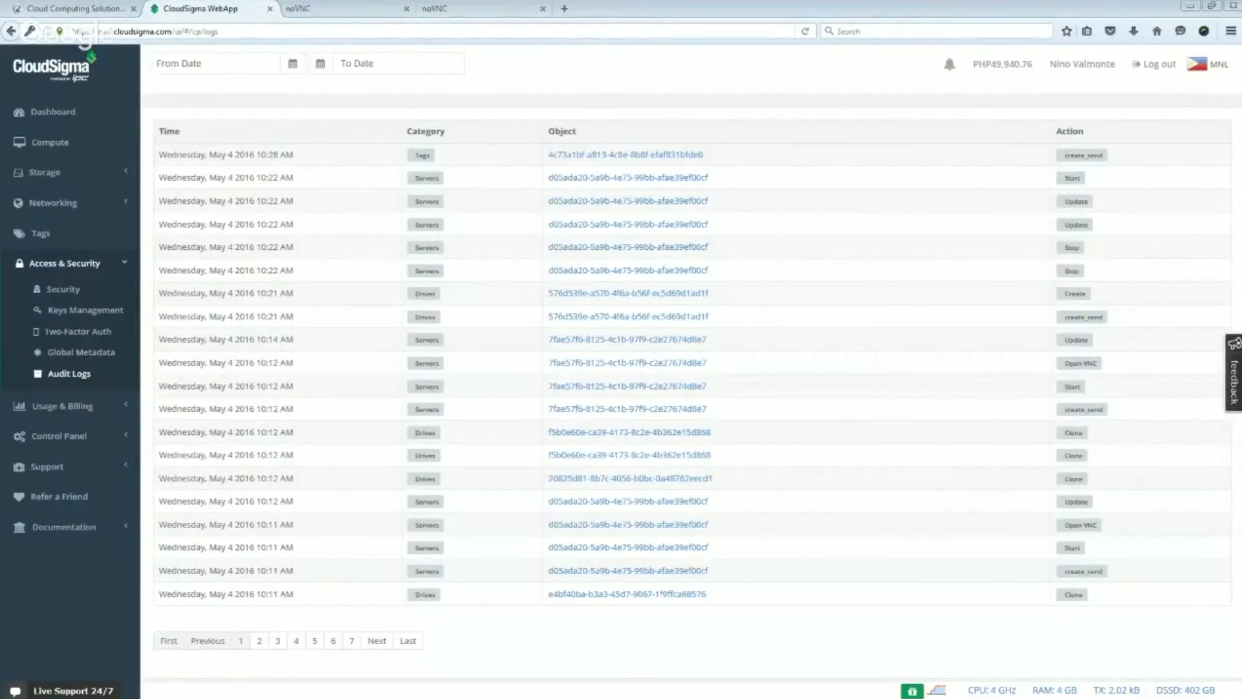
- Examine the billing pages for resource usage, pricing, adding funds, subscriptions, reports, billing logs and payment history
left_click(80, 412)
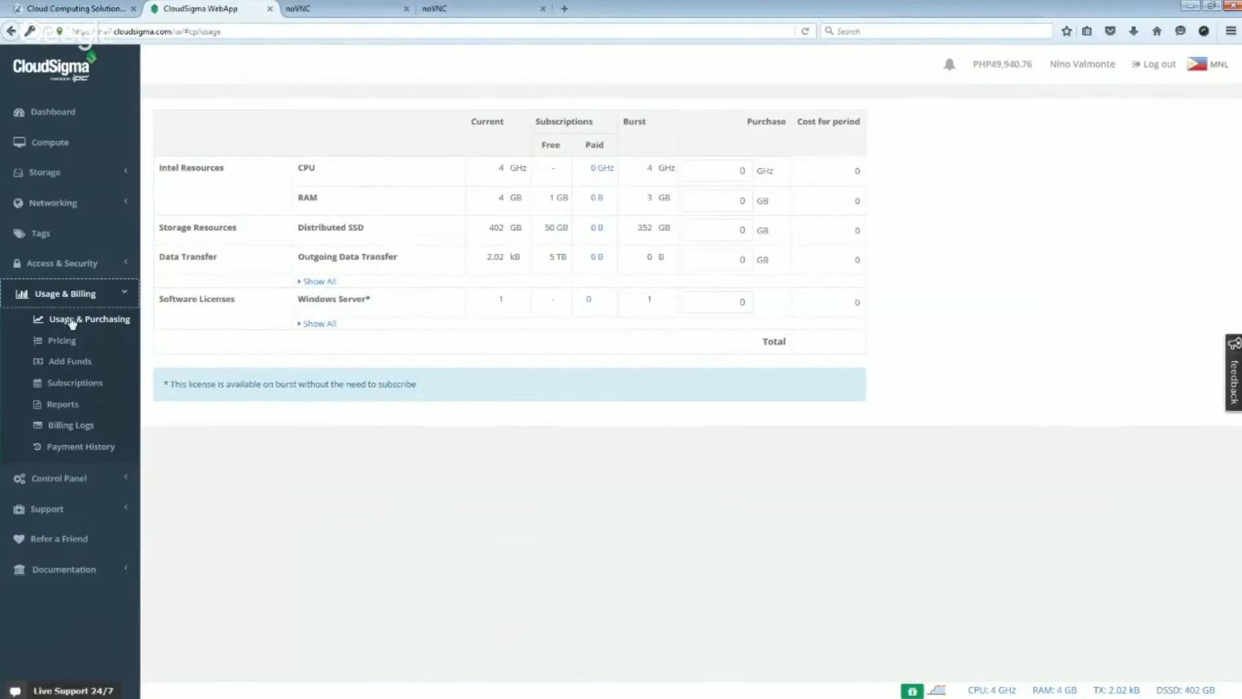
left_click(60, 344)
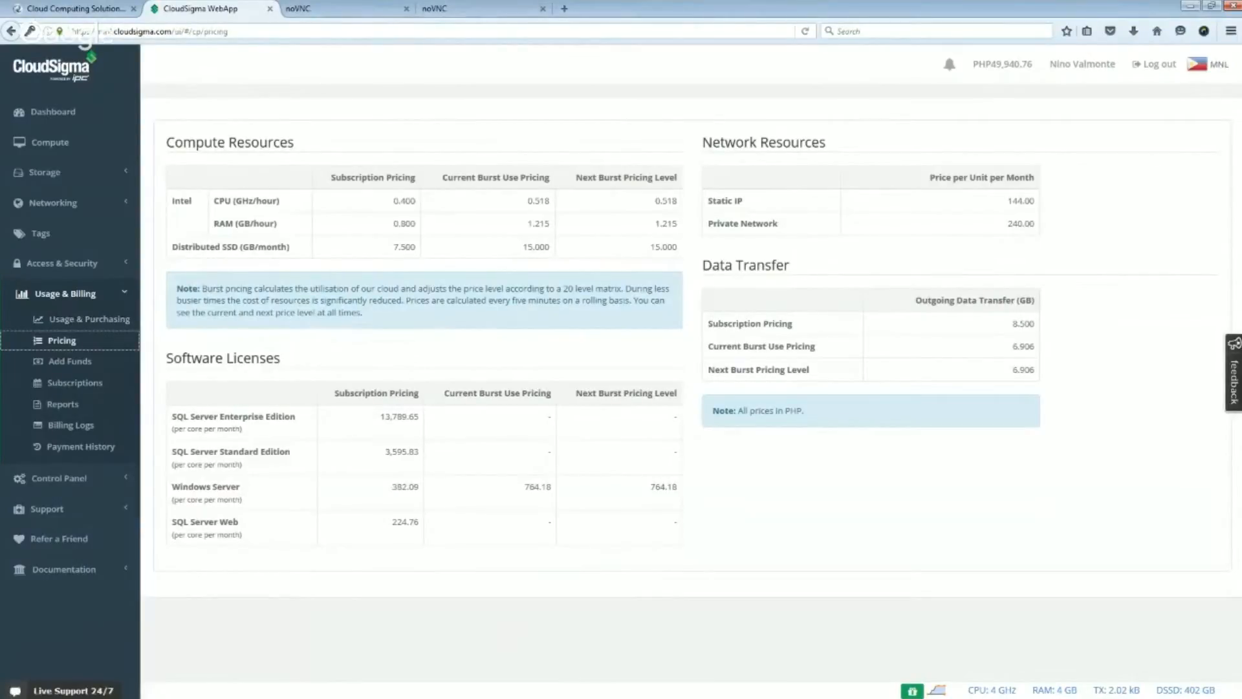
key("alt+Tab")
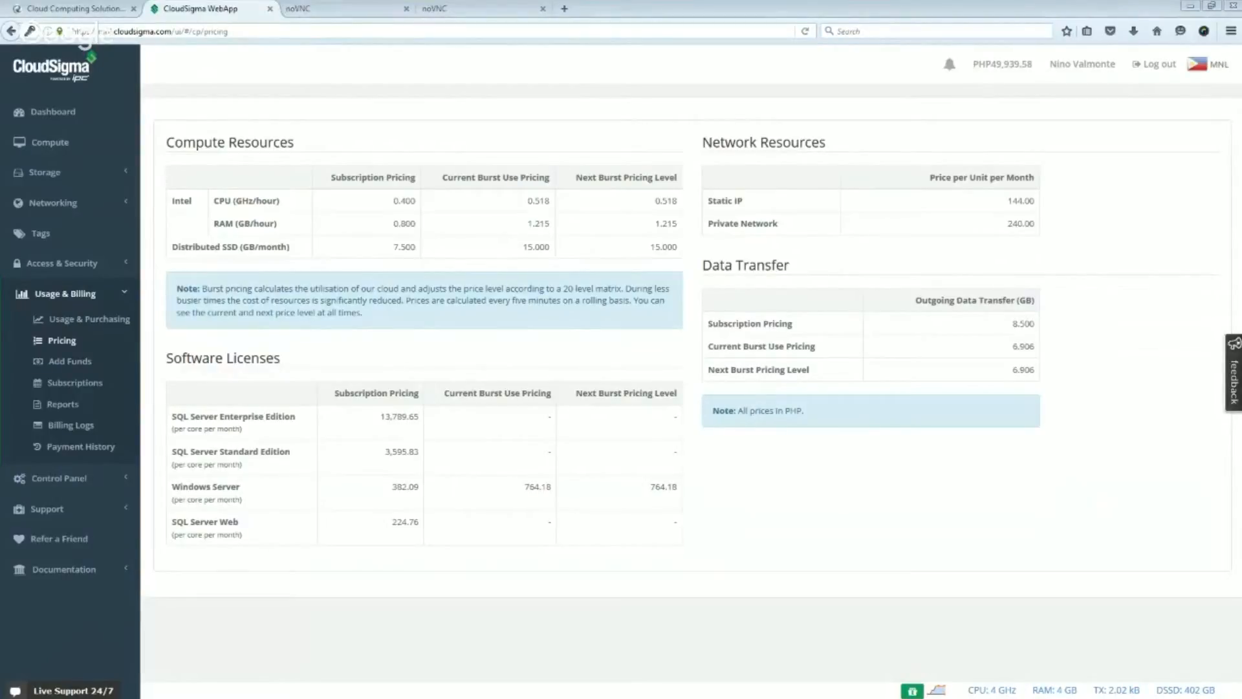
left_click(76, 363)
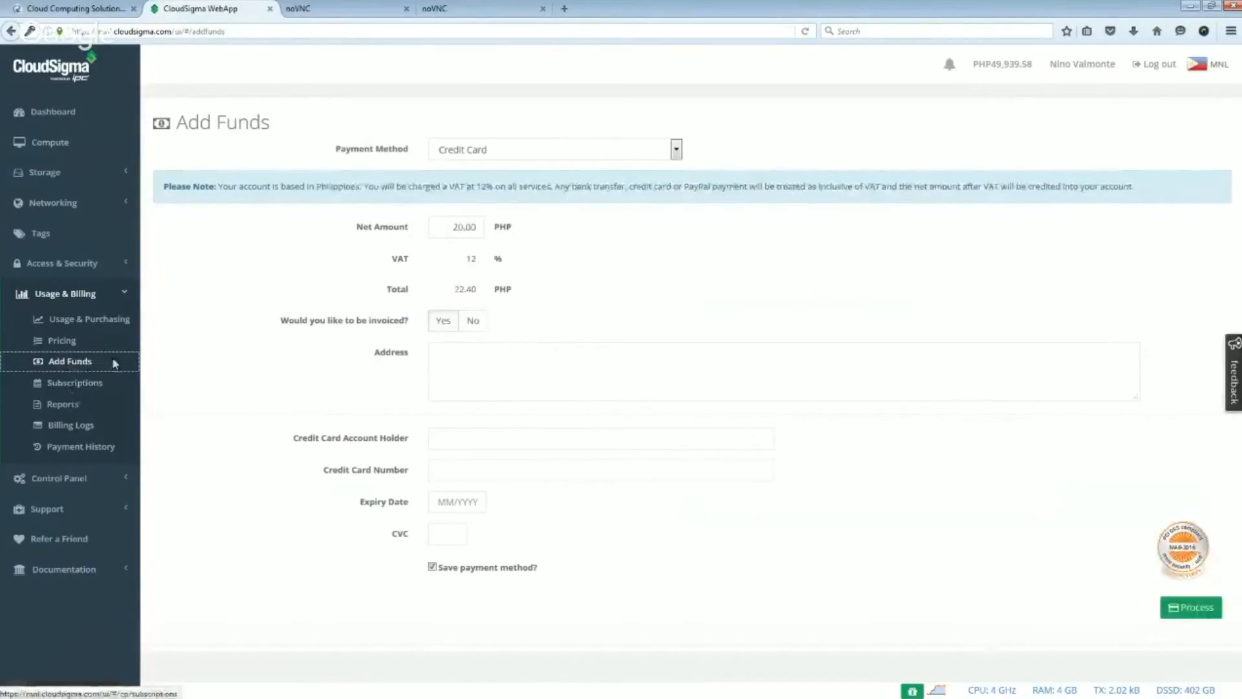
left_click(91, 386)
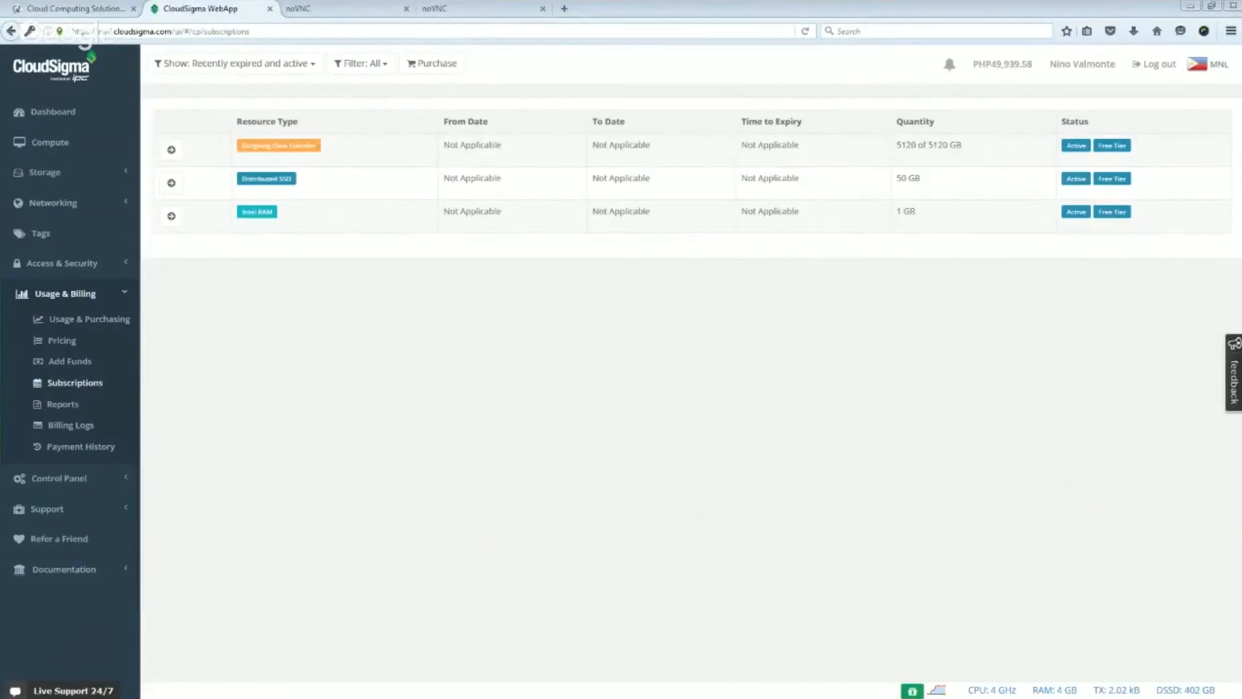
left_click(59, 407)
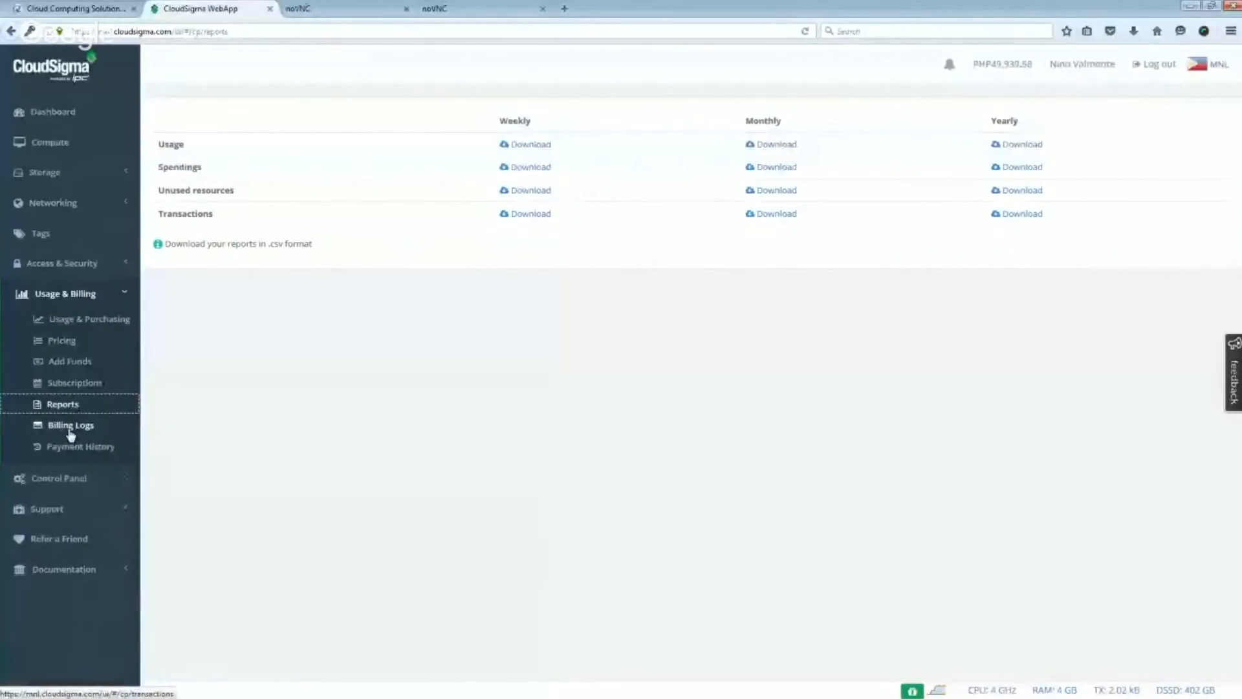
left_click(71, 427)
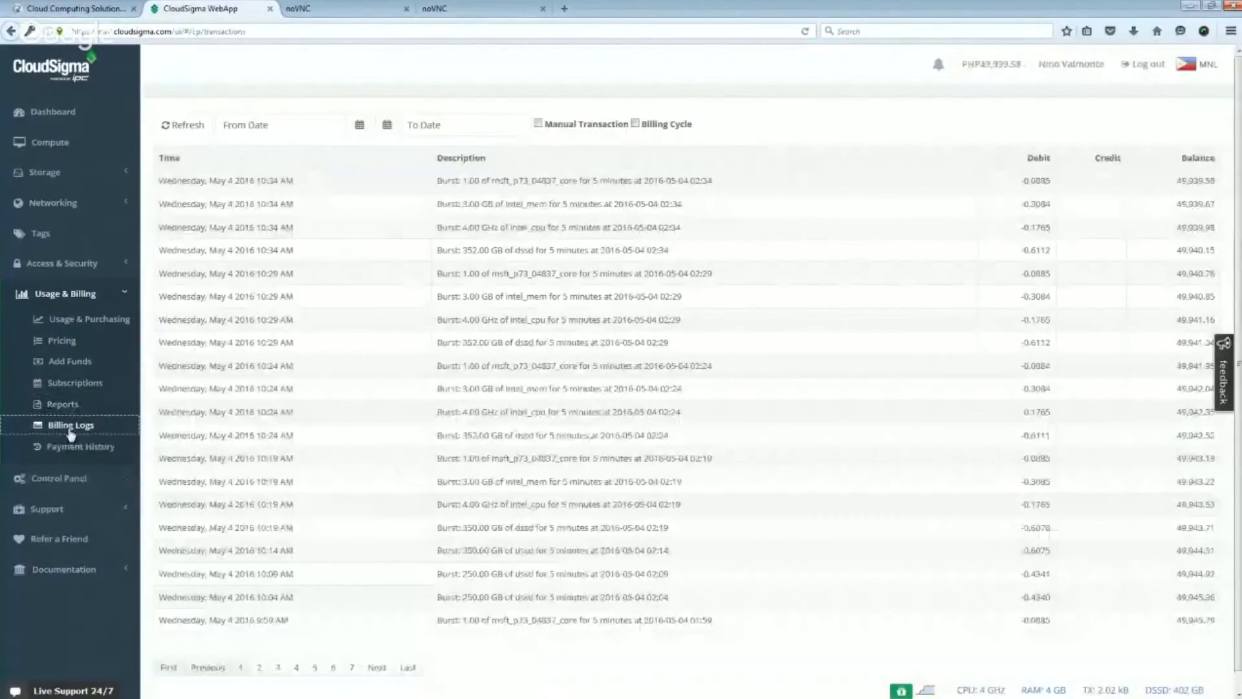
left_click(88, 445)
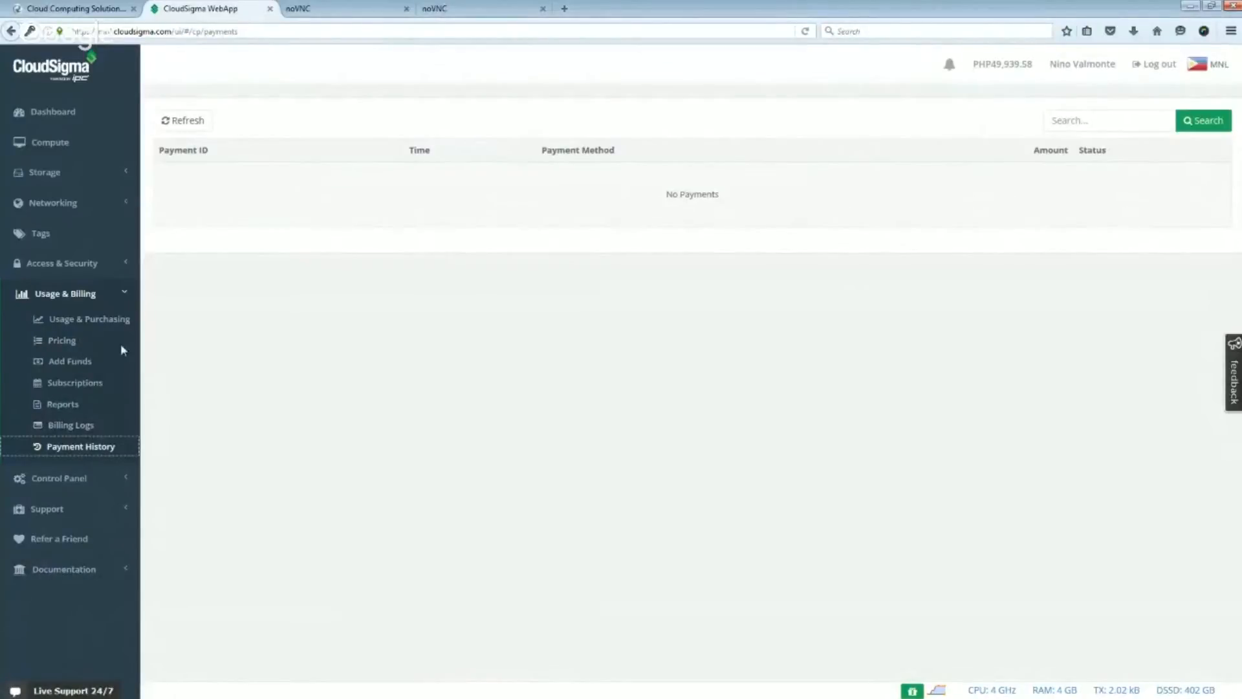
- Bring up the full-screen video CloudSigma's Pricing Model and start playing it
left_click(83, 292)
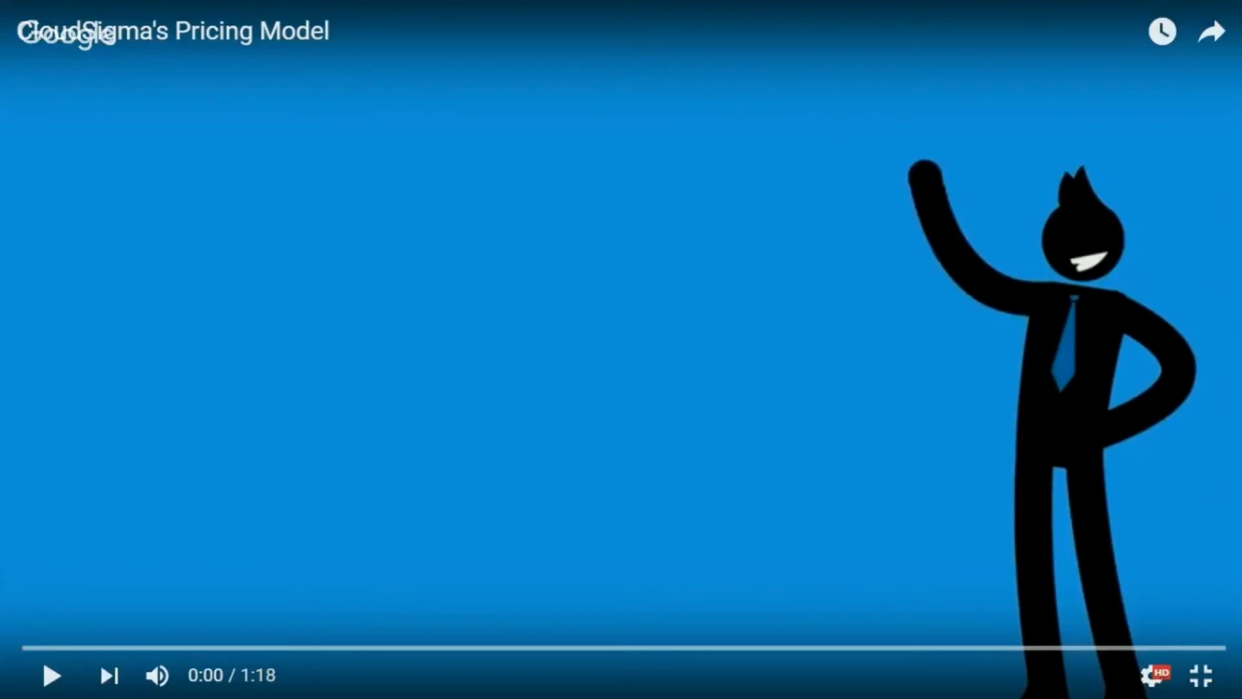
left_click(1084, 312)
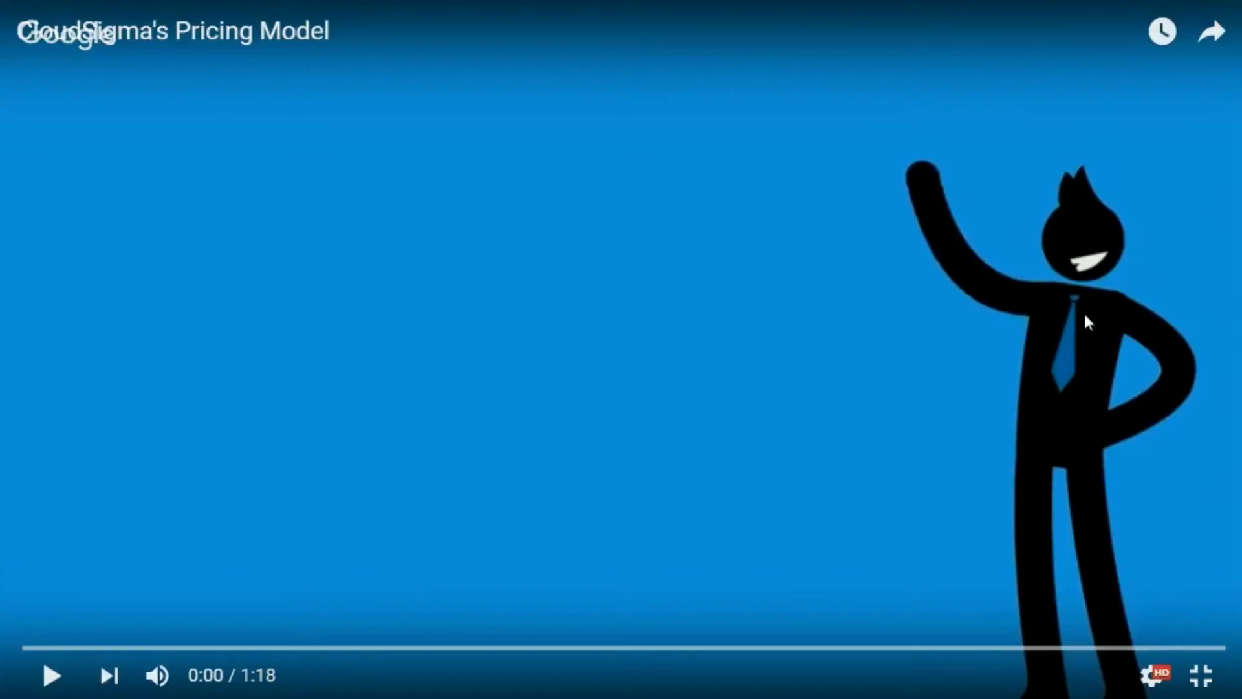